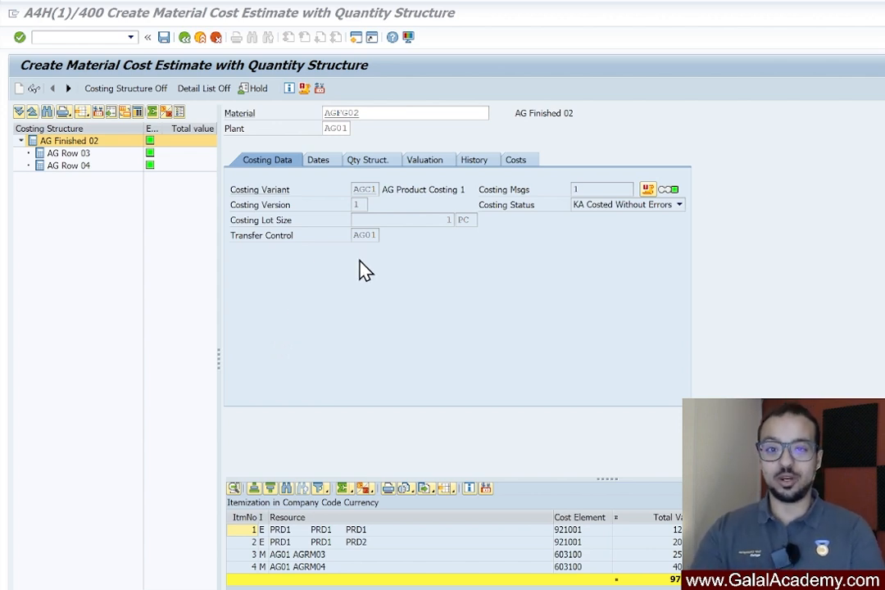
Open the details of costing variant AGC1 from the material cost estimate
double_click(365, 193)
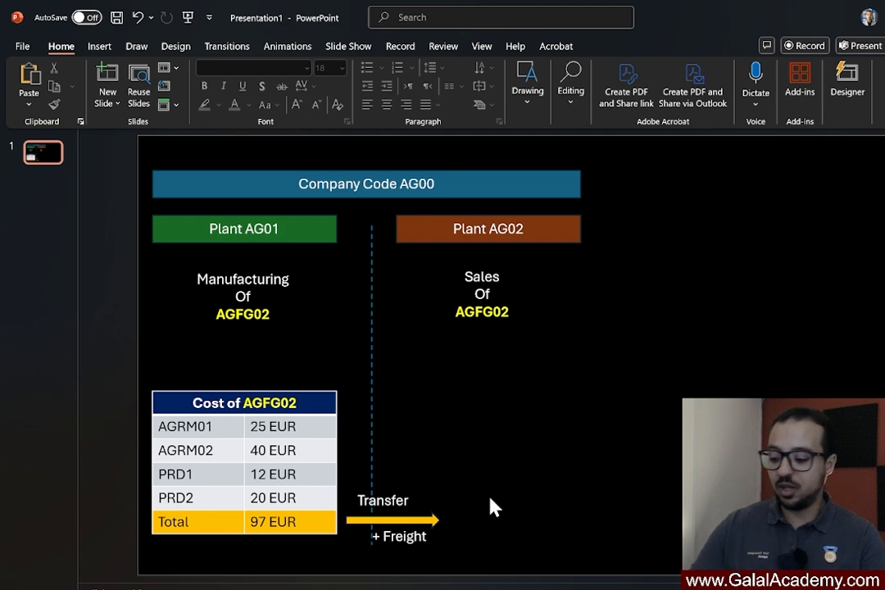
Switch to YouTube in the browser and look through the SAP S4HANA: Product Costing playlist down to the Additive Costs video
key("alt+Tab")
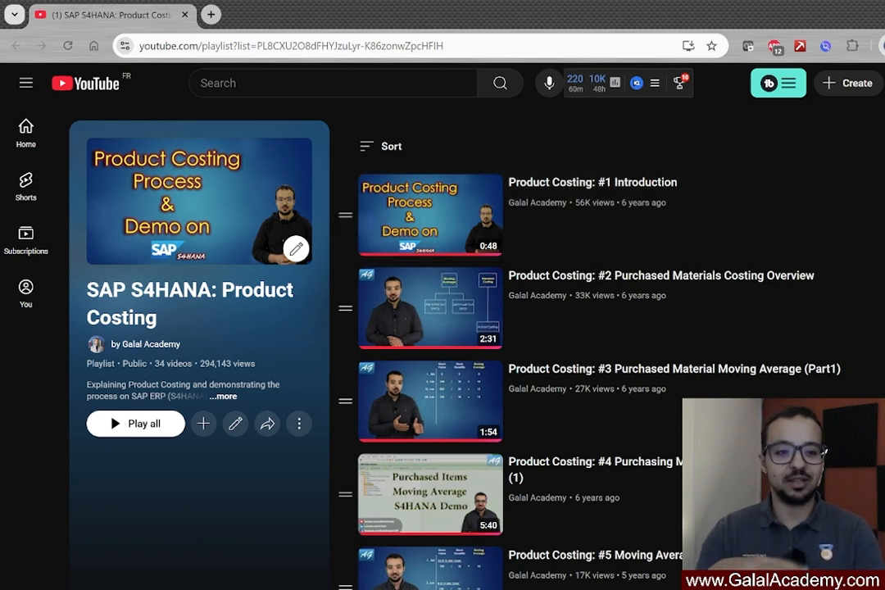
scroll(524, 344, "down", 2)
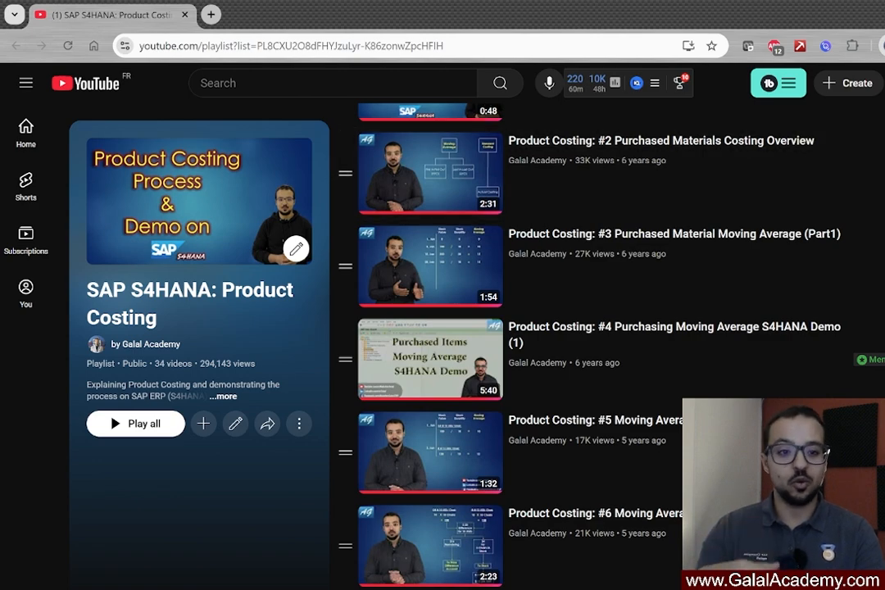
scroll(524, 344, "down", 5)
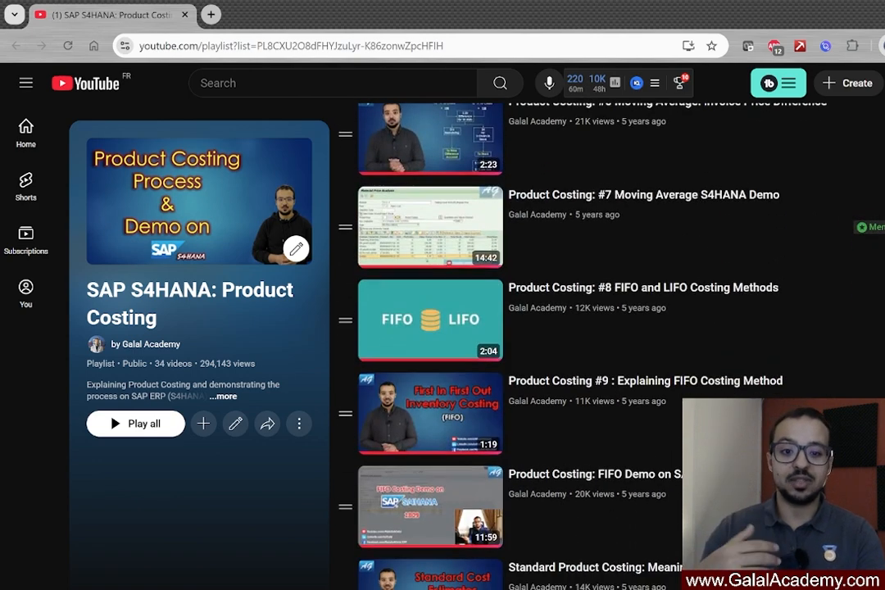
scroll(524, 344, "down", 2)
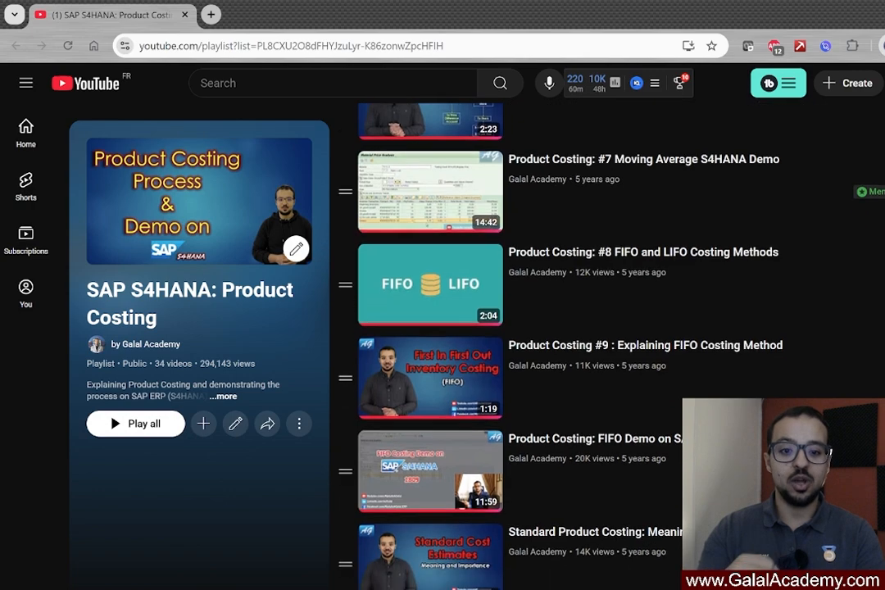
scroll(524, 344, "down", 1)
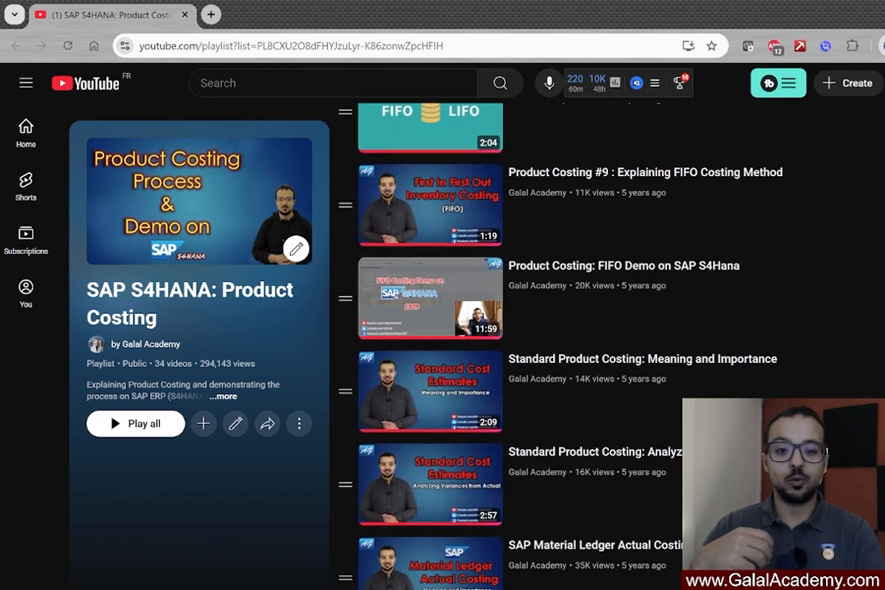
scroll(524, 344, "down", 3)
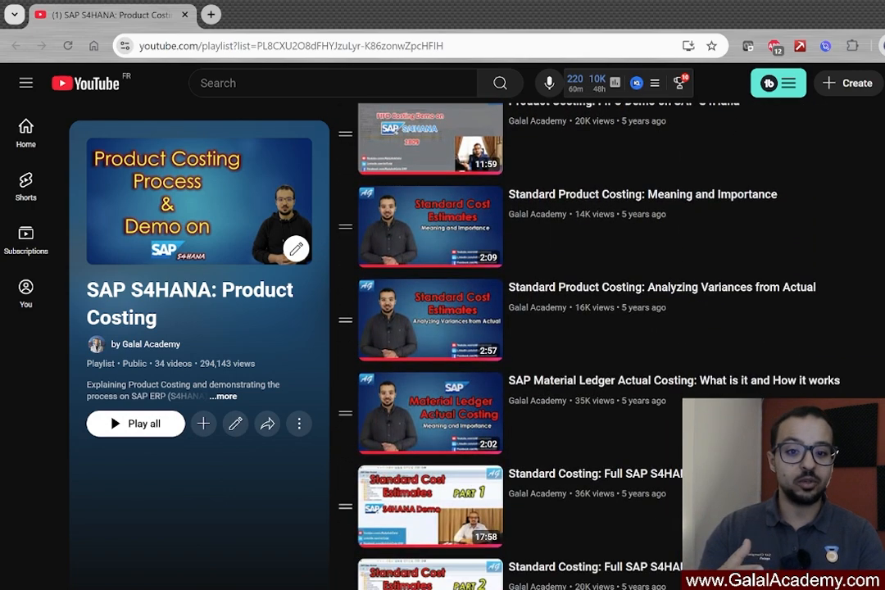
scroll(524, 344, "down", 2)
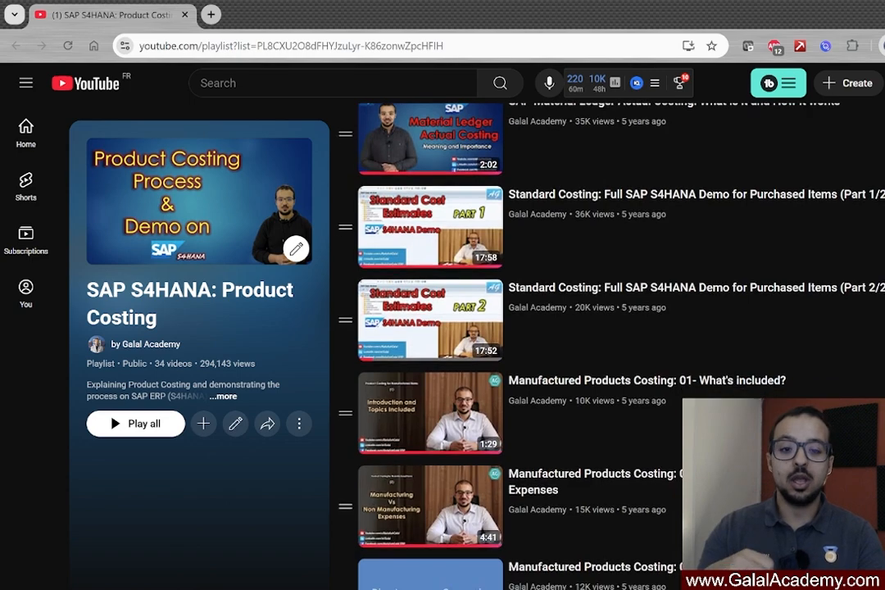
scroll(525, 344, "down", 3)
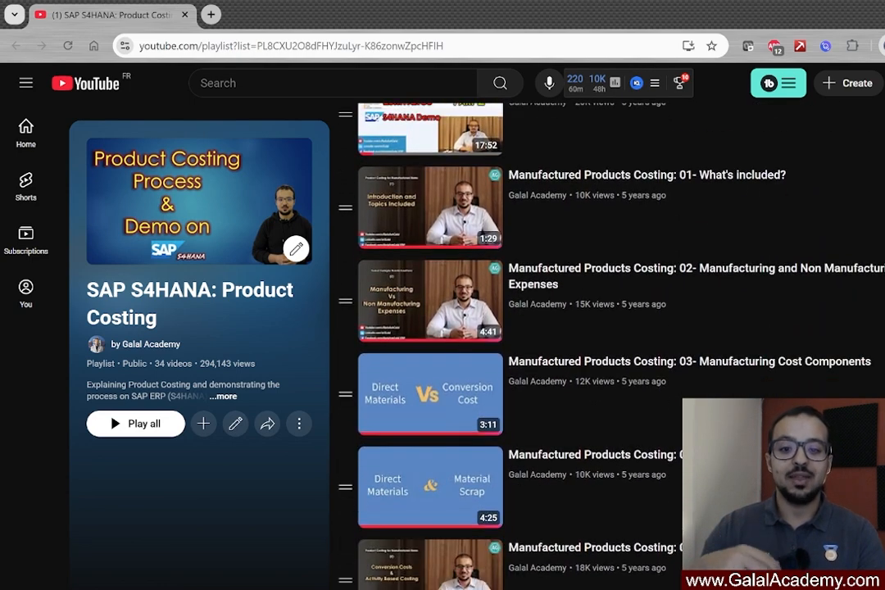
scroll(524, 344, "down", 3)
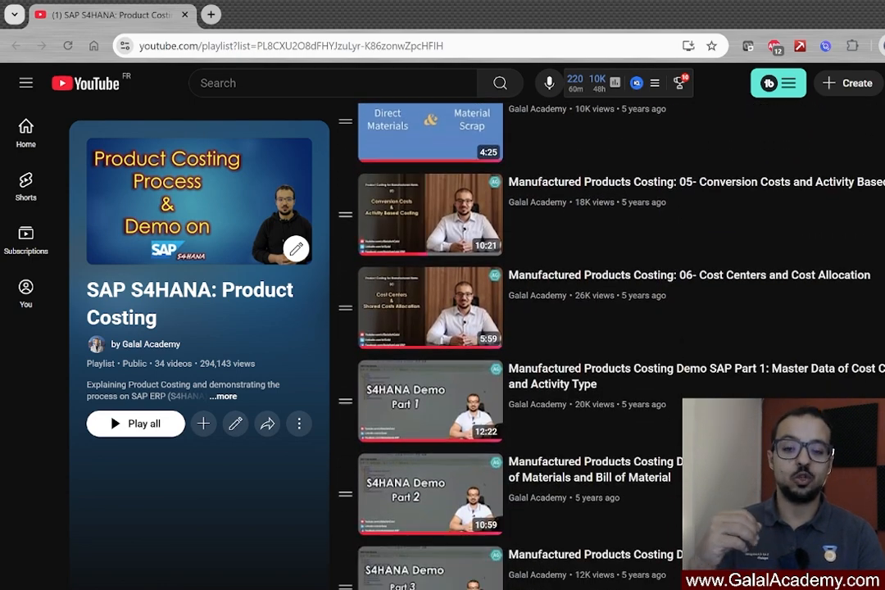
scroll(525, 344, "down", 1)
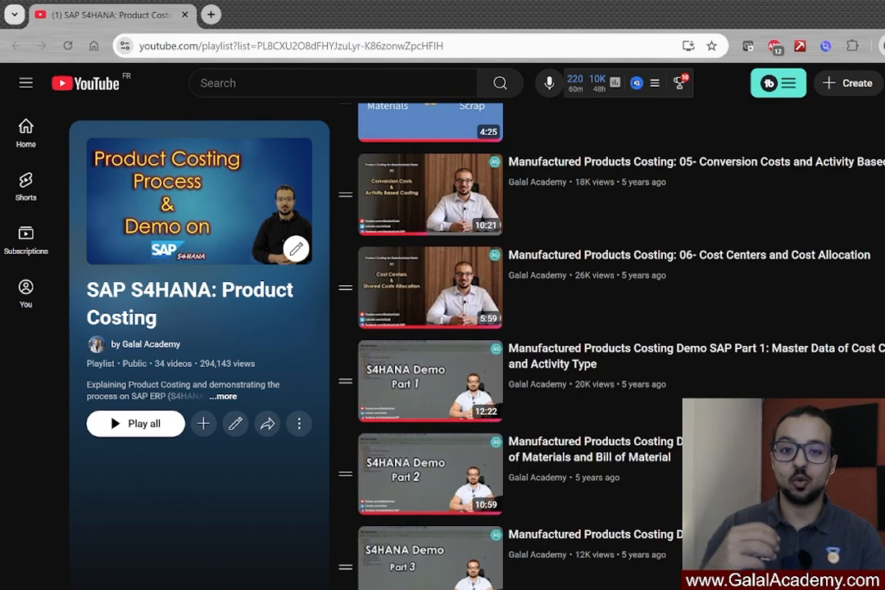
scroll(524, 344, "down", 3)
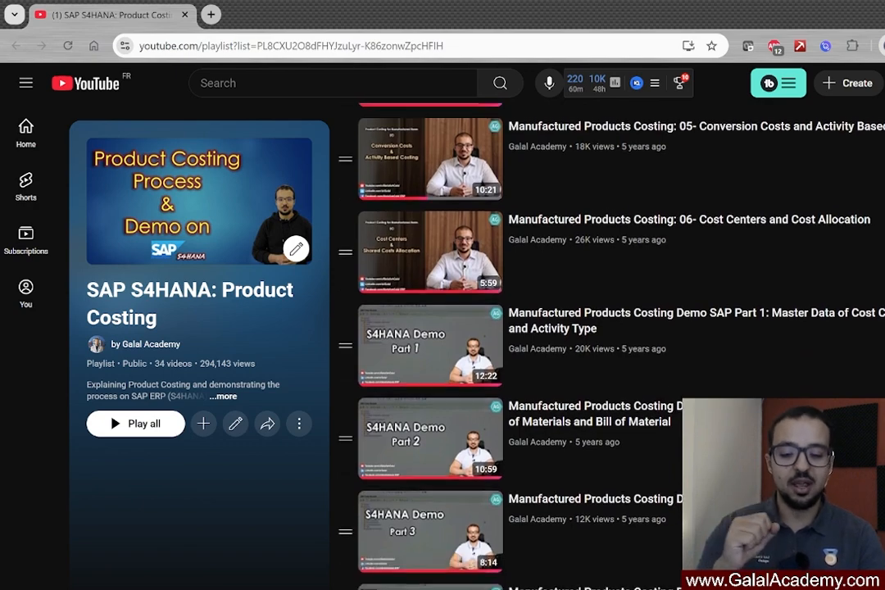
scroll(524, 344, "down", 6)
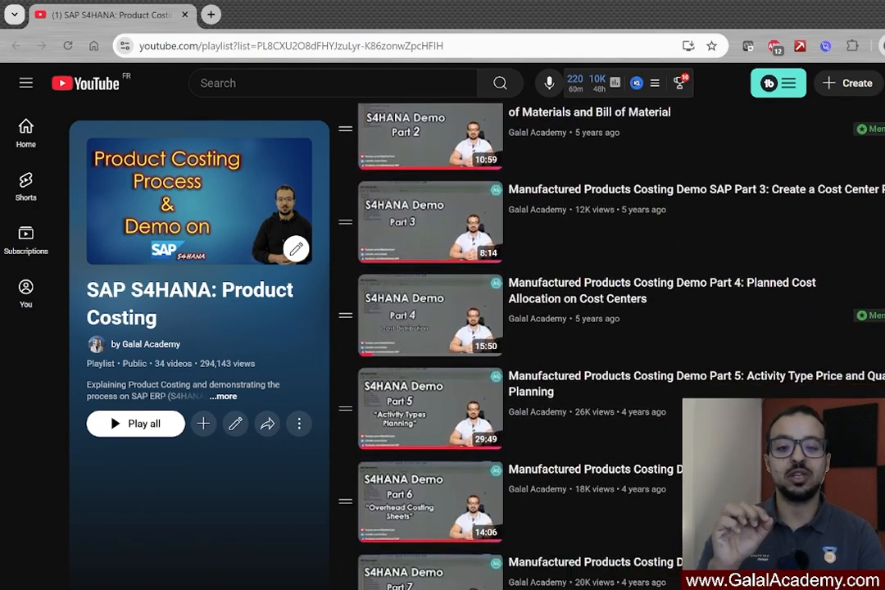
scroll(720, 348, "down", 1)
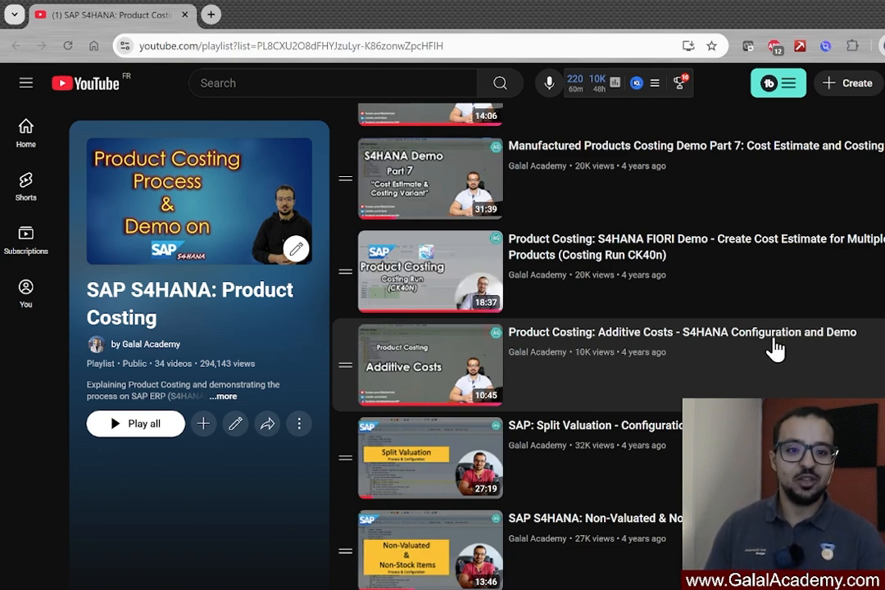
Switch from the browser back to the SAP GUI window with the costing variant details
key("alt+Tab")
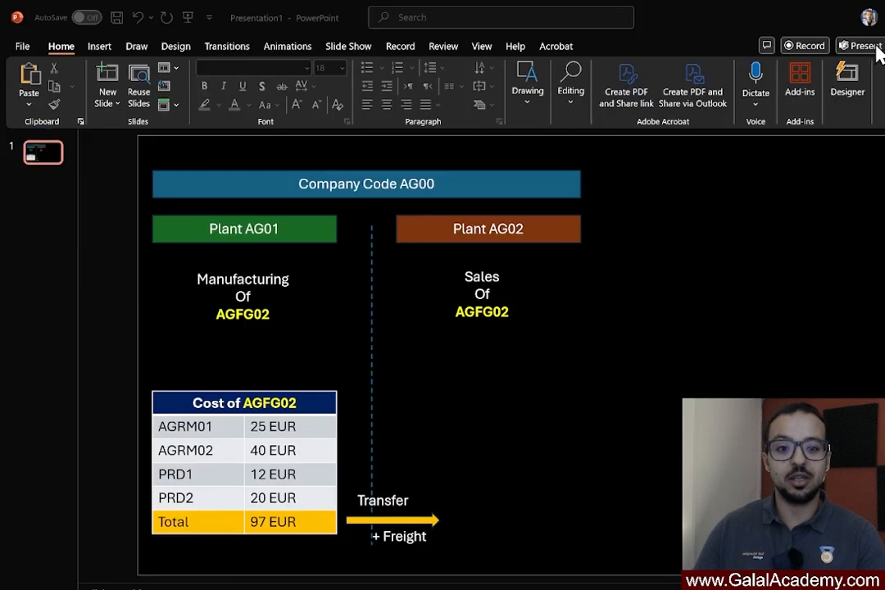
mouse_move(598, 588)
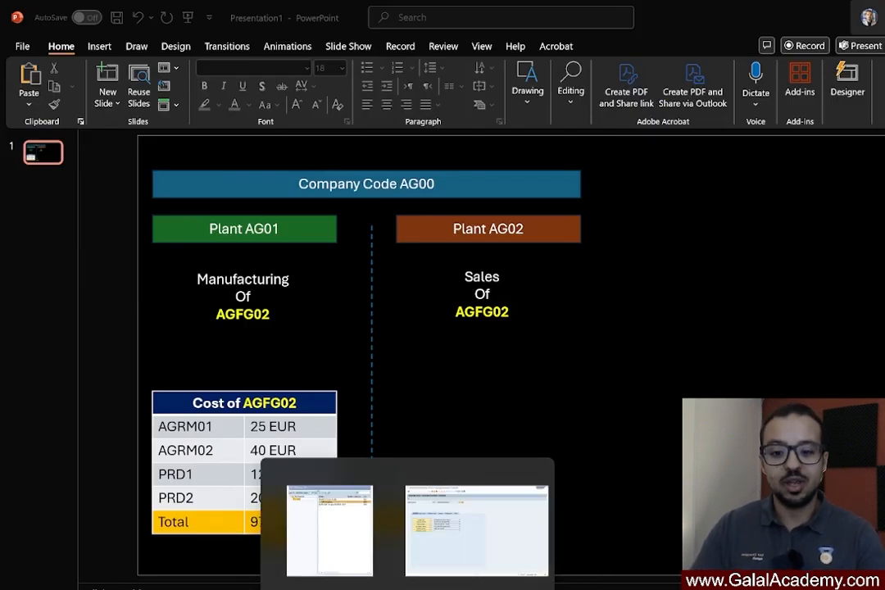
left_click(483, 559)
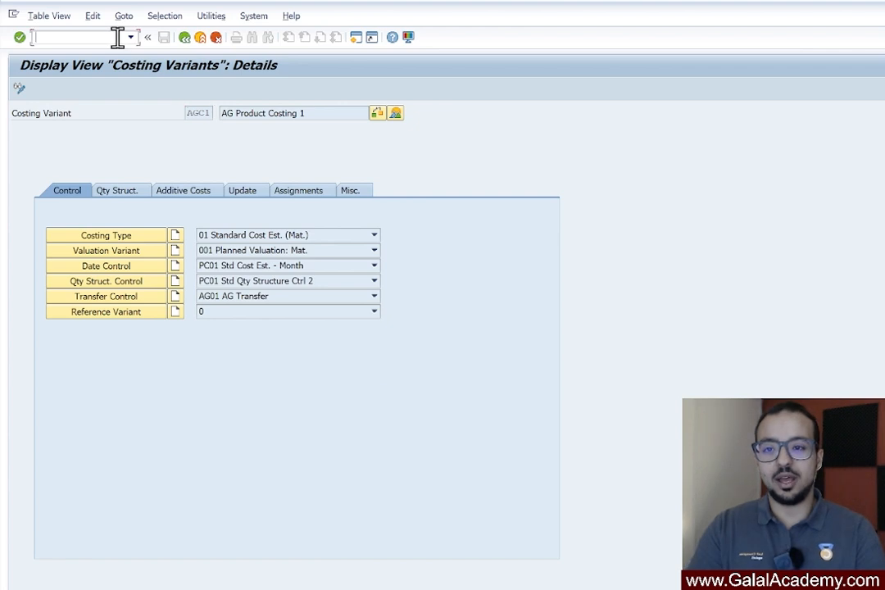
Leave the costing variant display and start transaction CK11N to create a material cost estimate
type("/n")
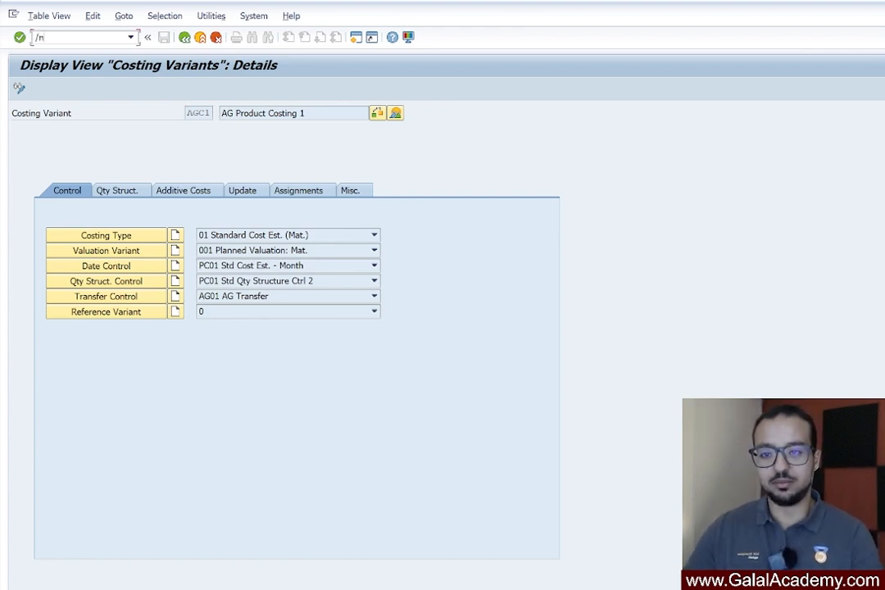
key("Return")
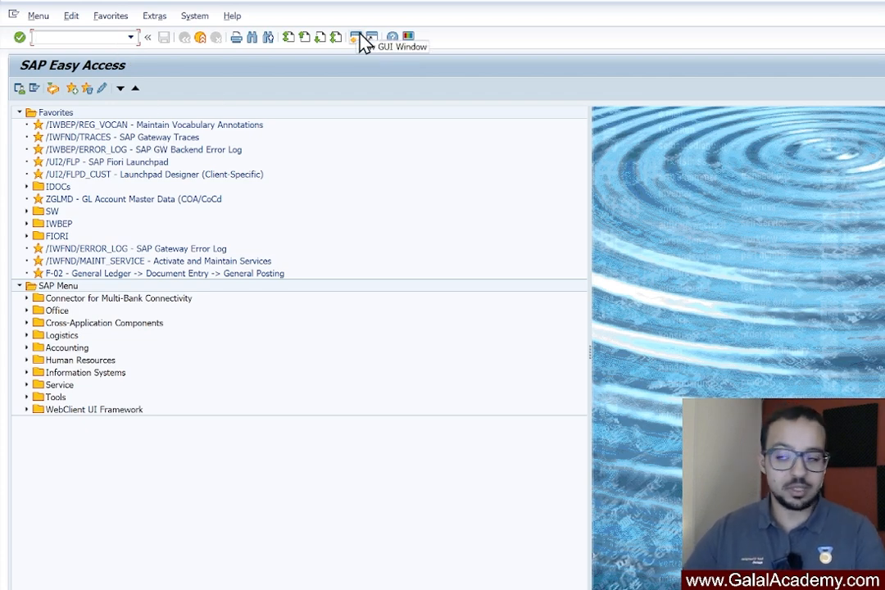
type("CK11n")
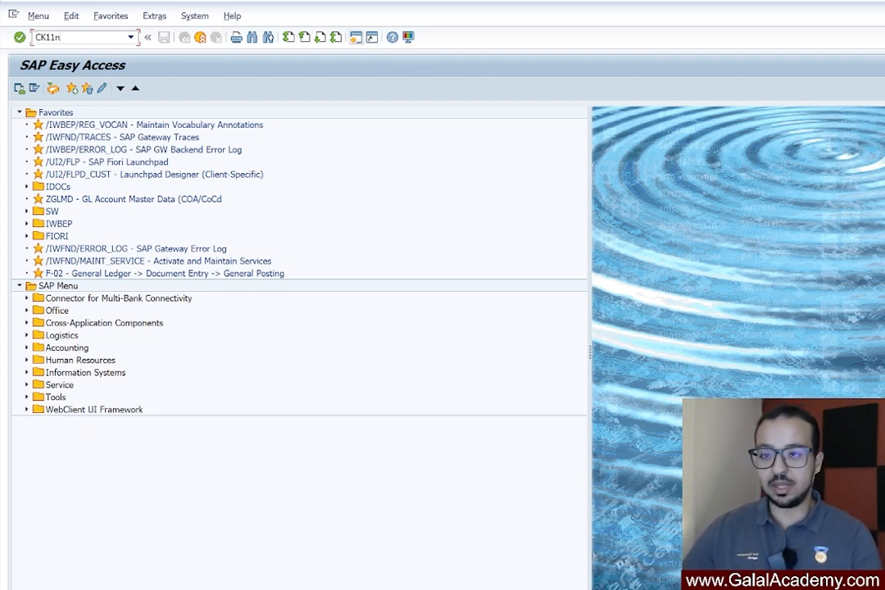
key("Return")
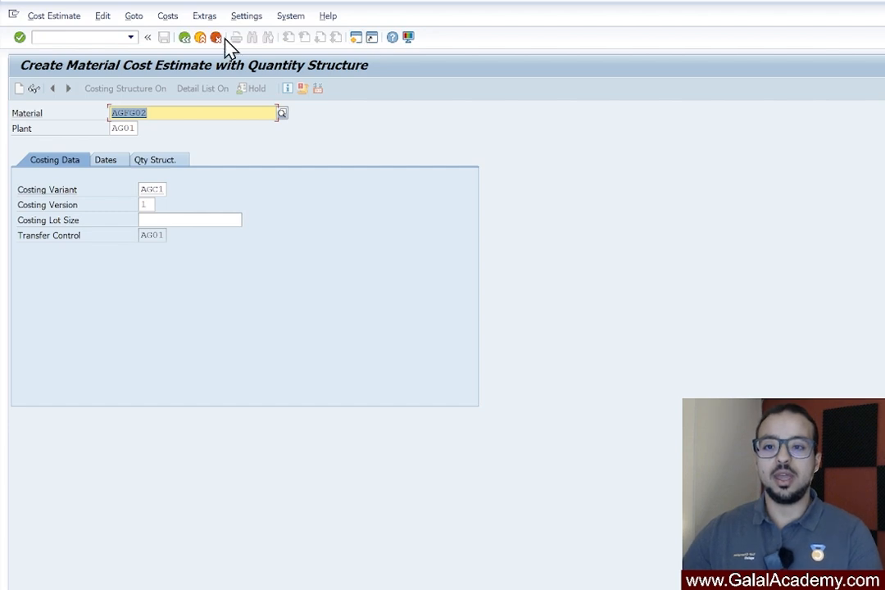
Open the material master of AGFG02 from the cost estimate and check its description and base unit in the Basic data 1 view
double_click(134, 110)
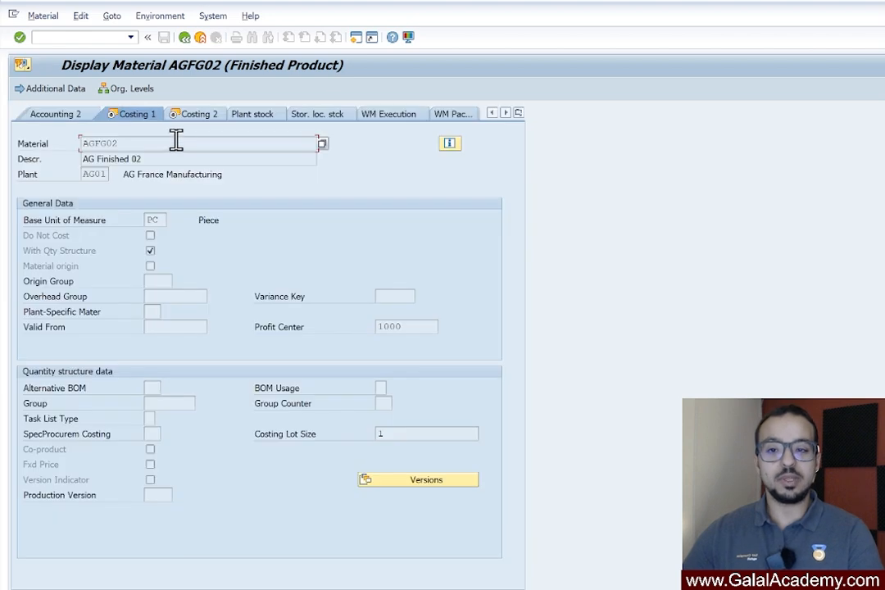
left_click(517, 113)
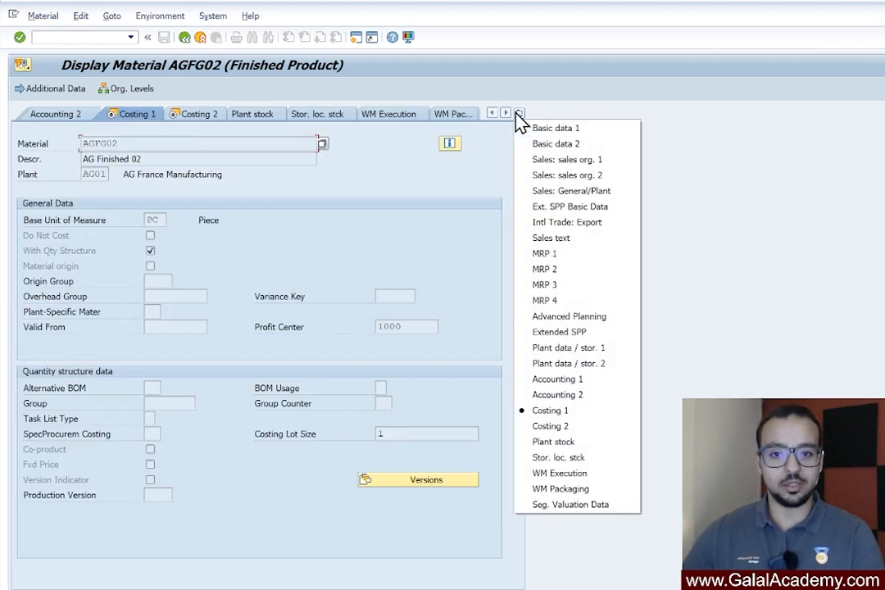
left_click(533, 128)
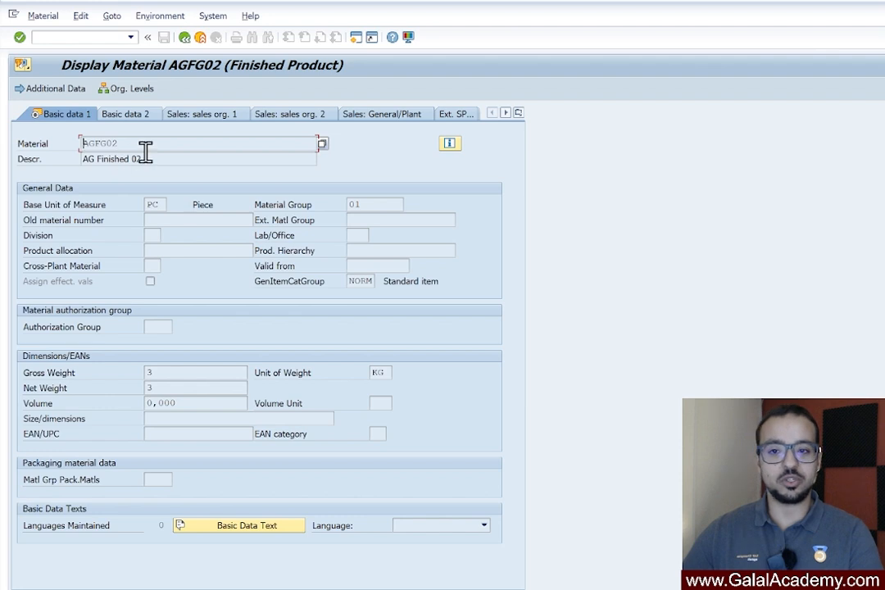
left_click_drag(143, 149, 83, 162)
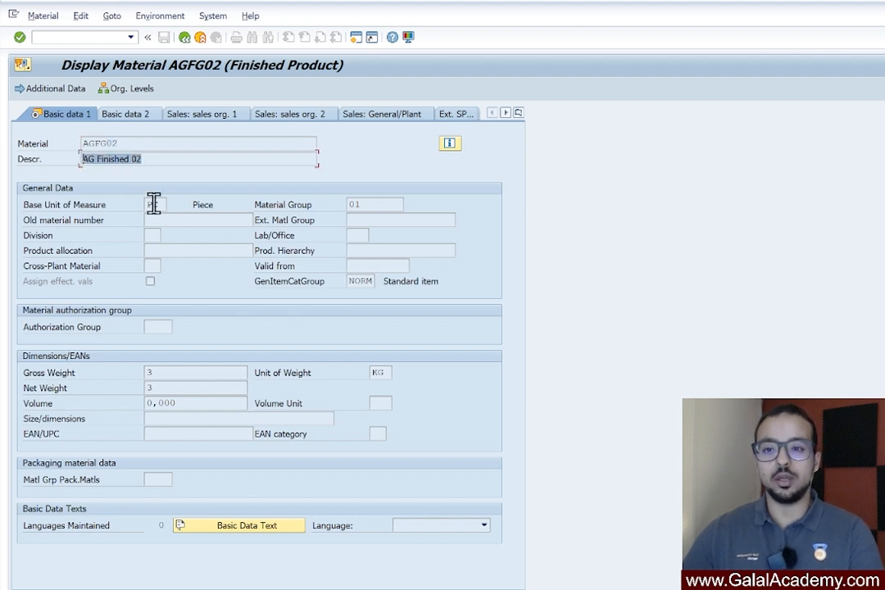
left_click_drag(160, 206, 137, 216)
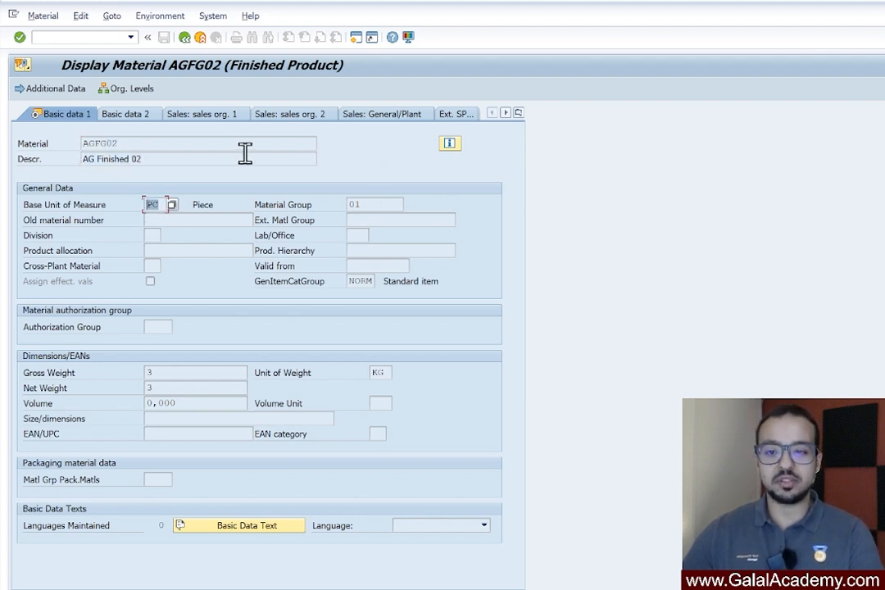
Display the MRP 1 view of material AGFG02 for plant AG01 and location FR1A
left_click(518, 113)
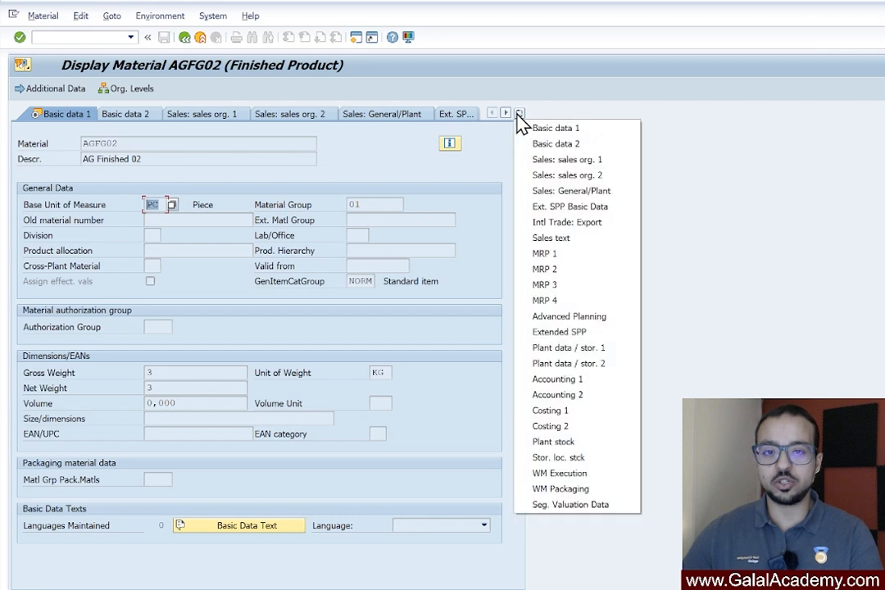
left_click(554, 254)
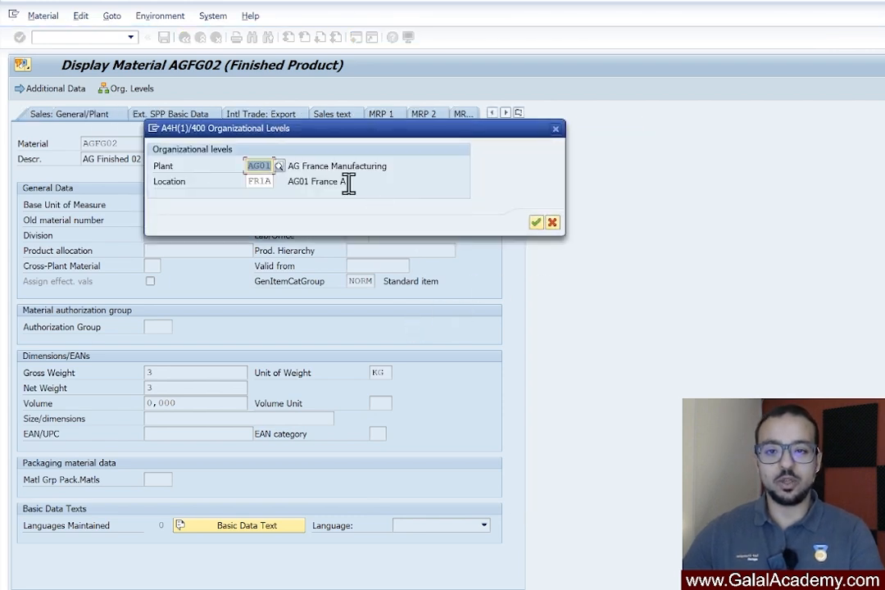
left_click(535, 222)
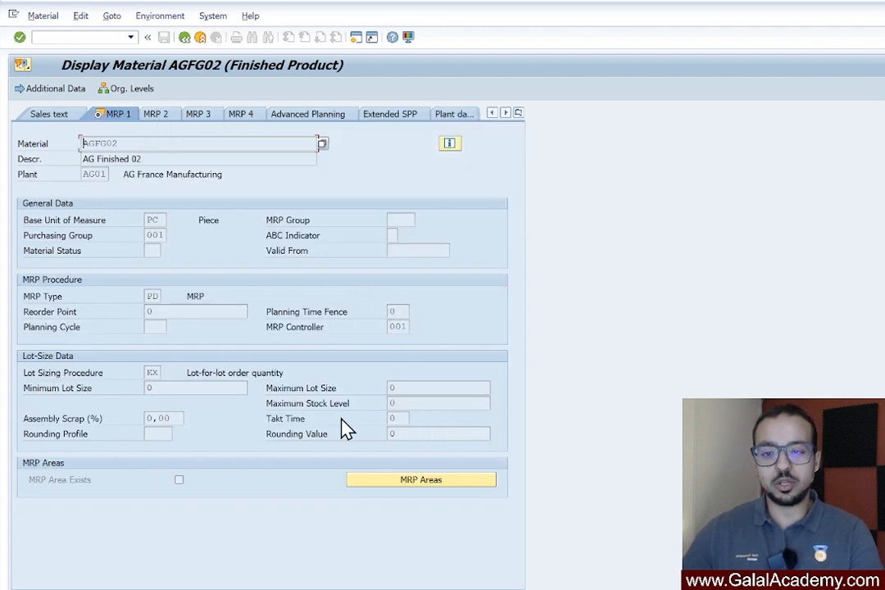
Examine the plant, the procurement type and its possible entries in the MRP 2 view of material AGFG02
left_click(158, 115)
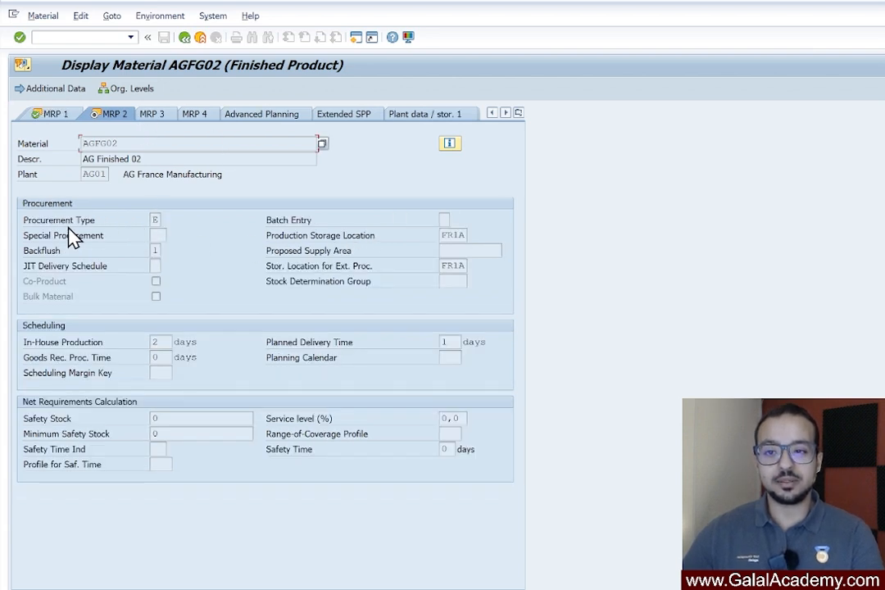
left_click(155, 220)
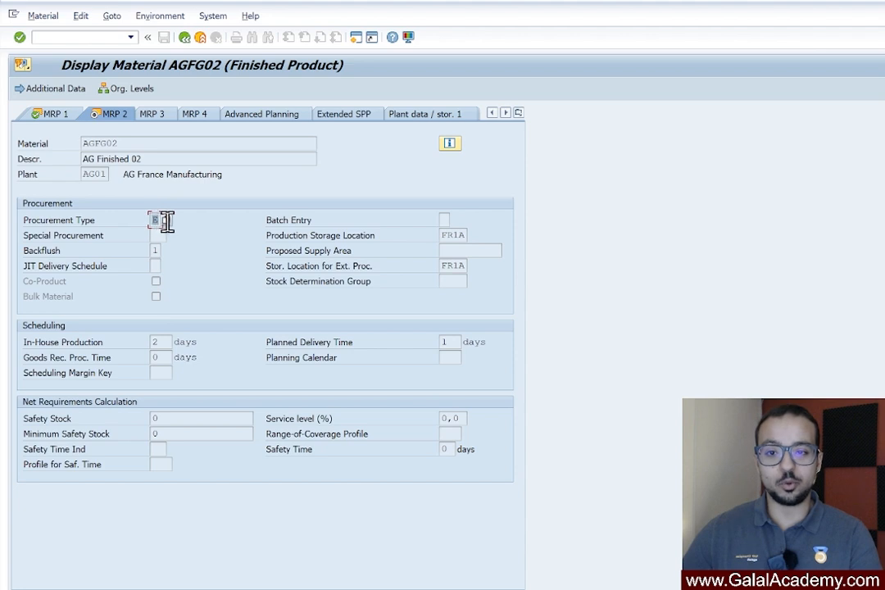
left_click(166, 222)
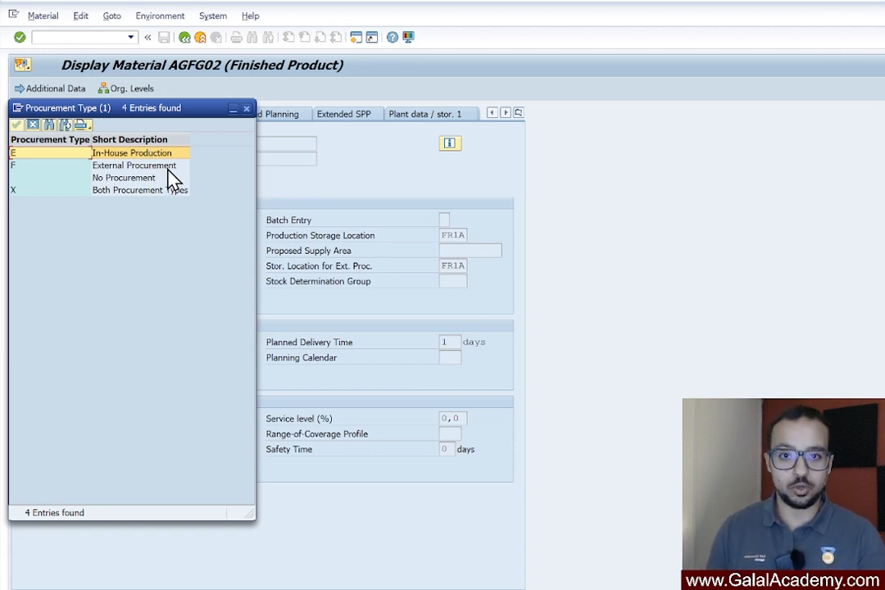
left_click_drag(173, 113, 283, 212)
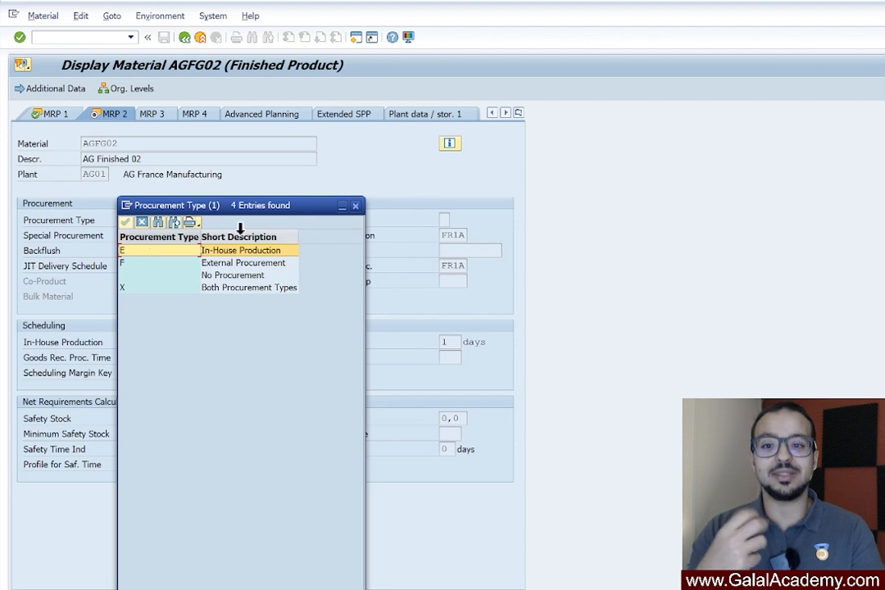
left_click(355, 205)
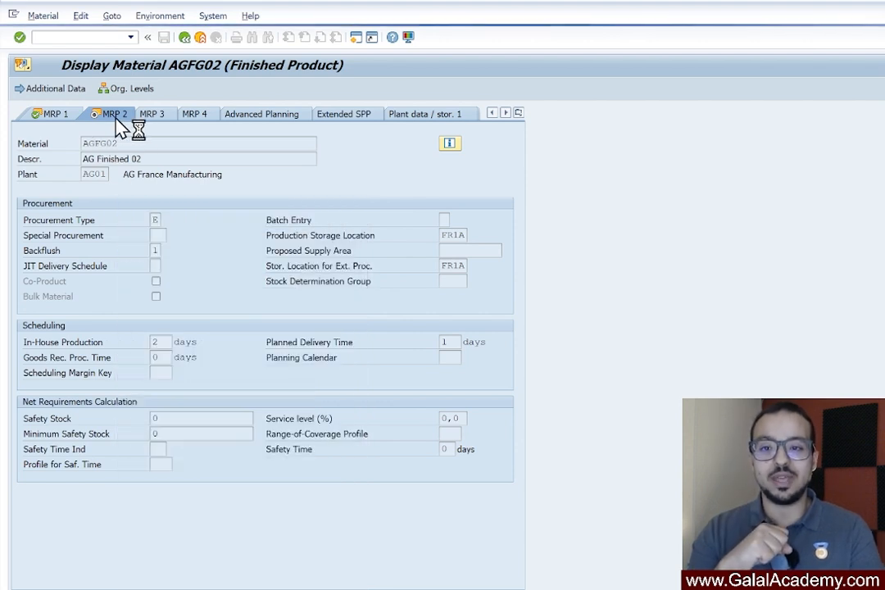
left_click_drag(85, 173, 122, 173)
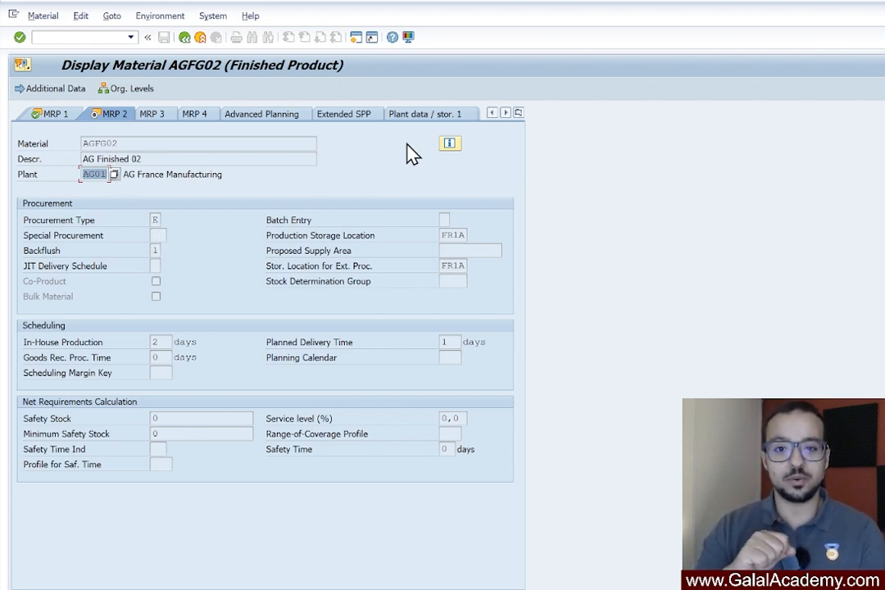
Leave the material master and open costing variant AGC1 from the cost estimate in change mode
left_click(185, 38)
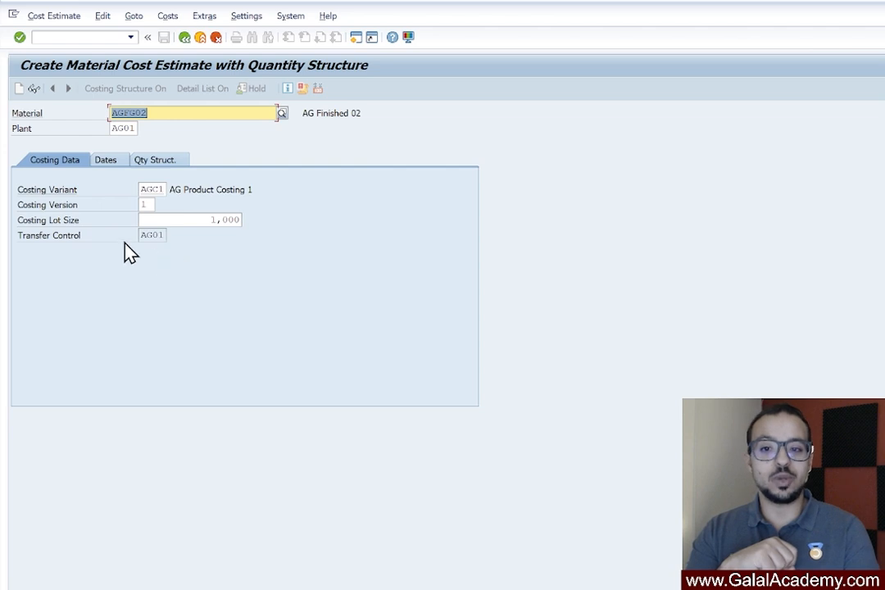
double_click(146, 235)
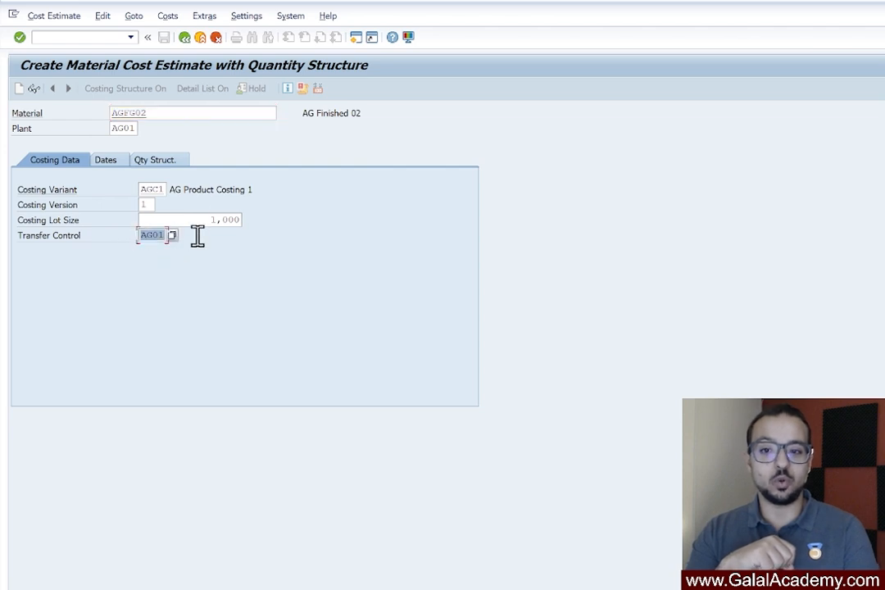
double_click(161, 190)
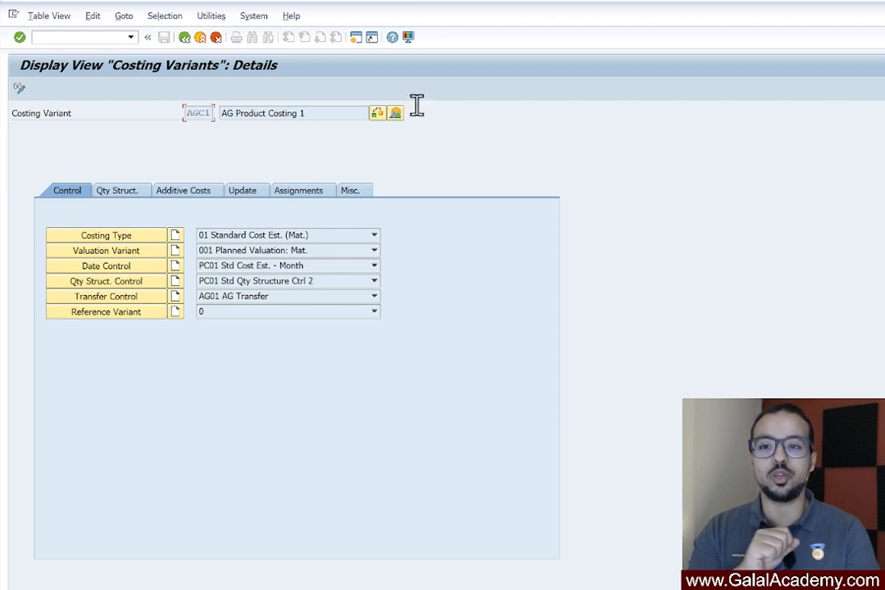
left_click(19, 87)
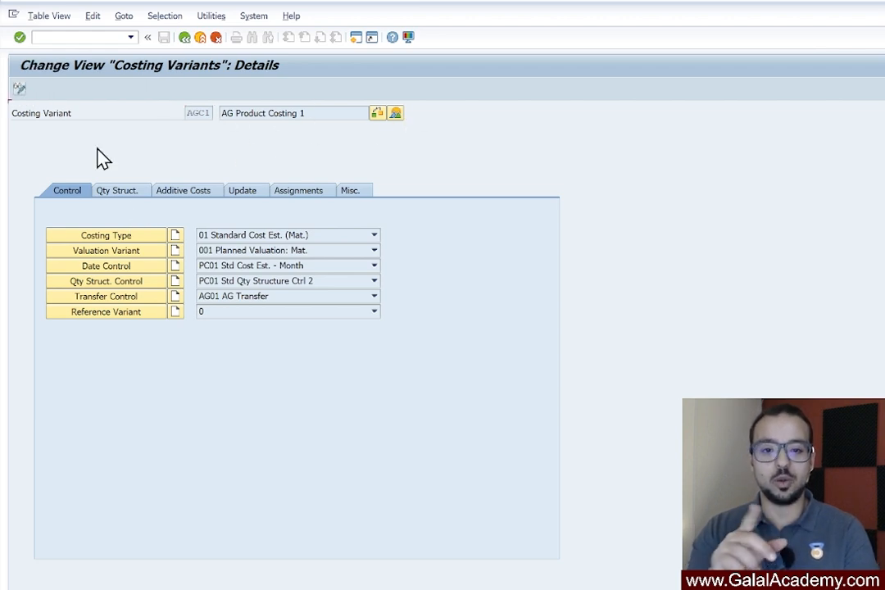
Clear the transfer control of costing variant AGC1, save it to the AG Config customizing request, and return to the cost estimate
left_click(263, 300)
left_click(254, 357)
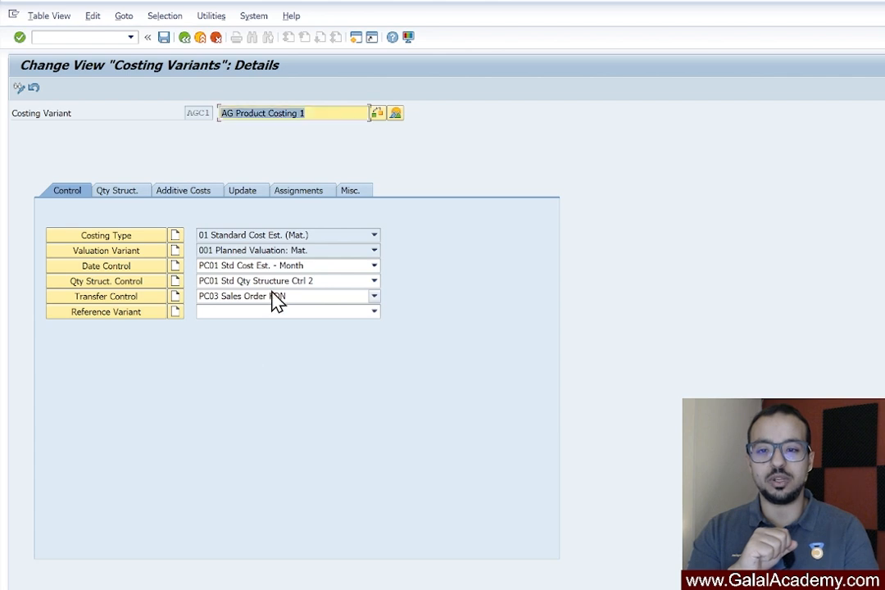
left_click(272, 295)
left_click(263, 370)
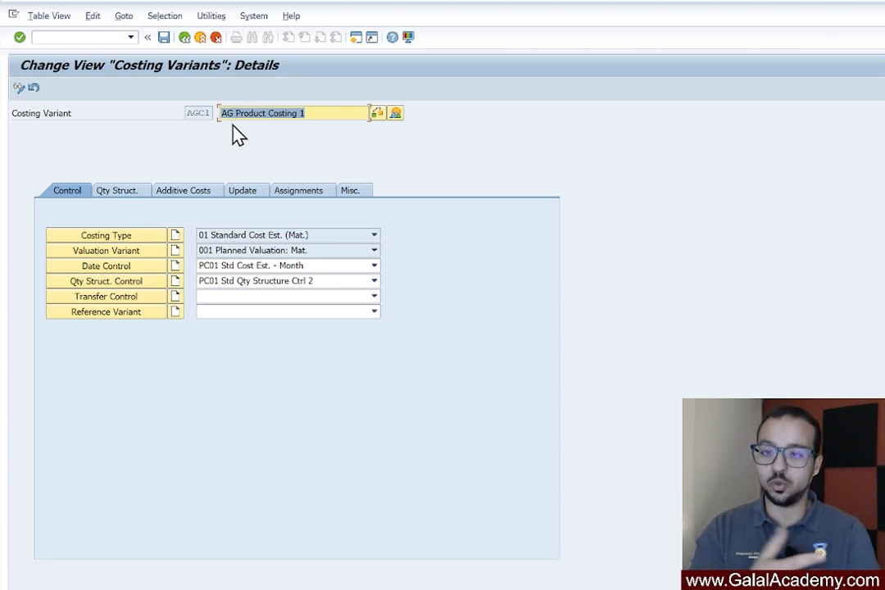
left_click(164, 38)
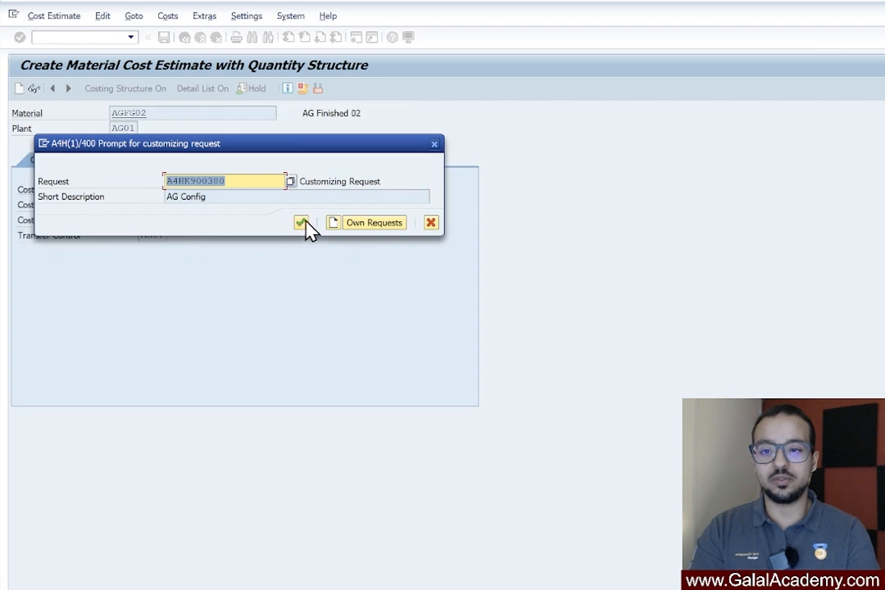
left_click(301, 223)
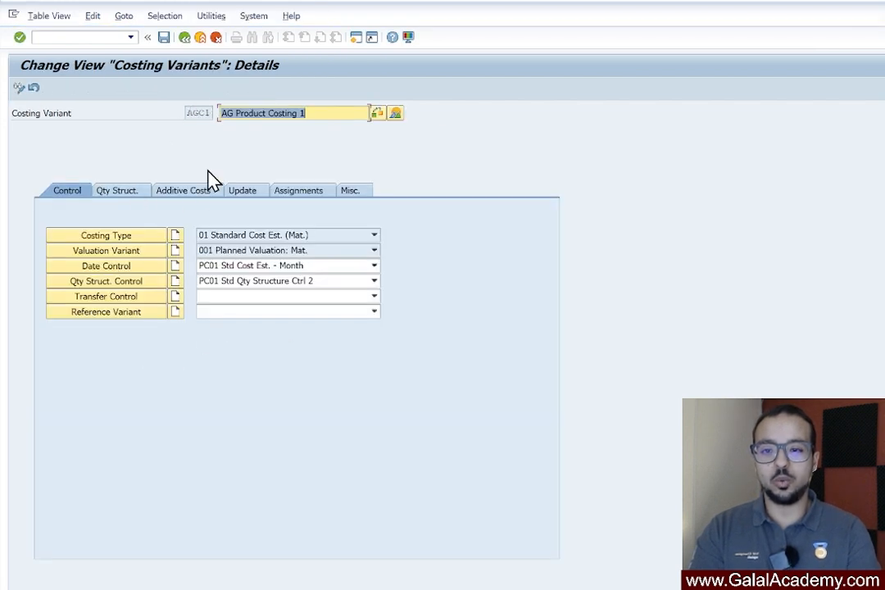
left_click(184, 38)
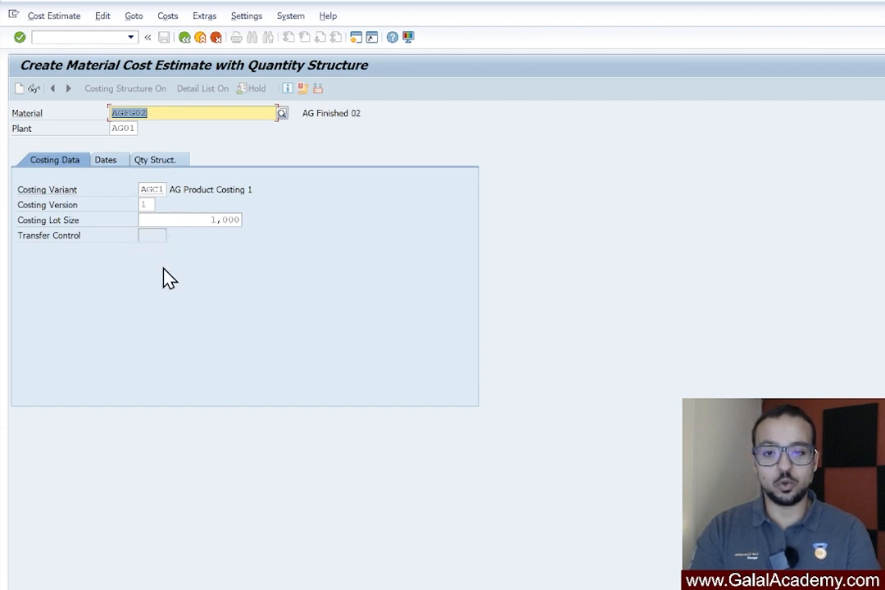
Run the cost estimate for AGFG02 in plant AG01 with the proposed costing dates 01.03.2025 to 31.03.2025
left_click(119, 161)
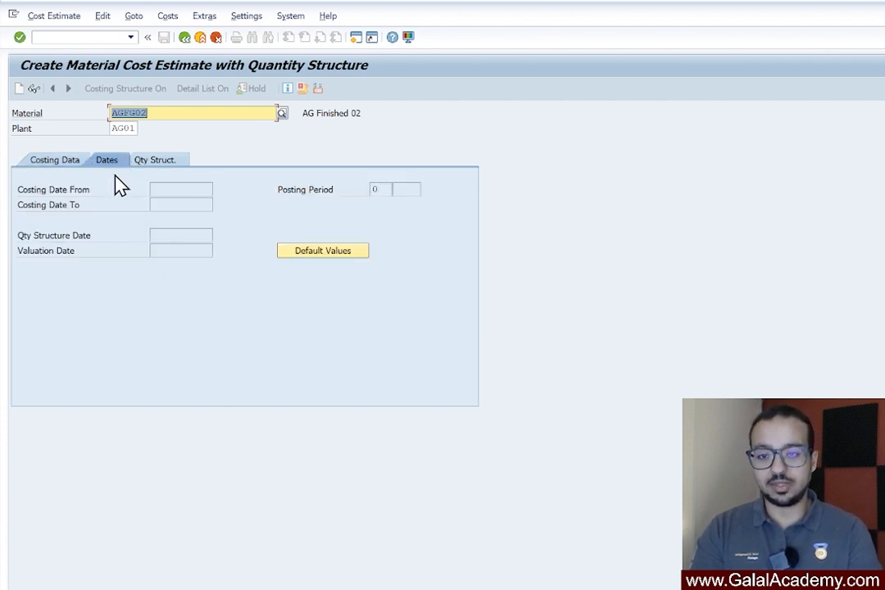
key("Return")
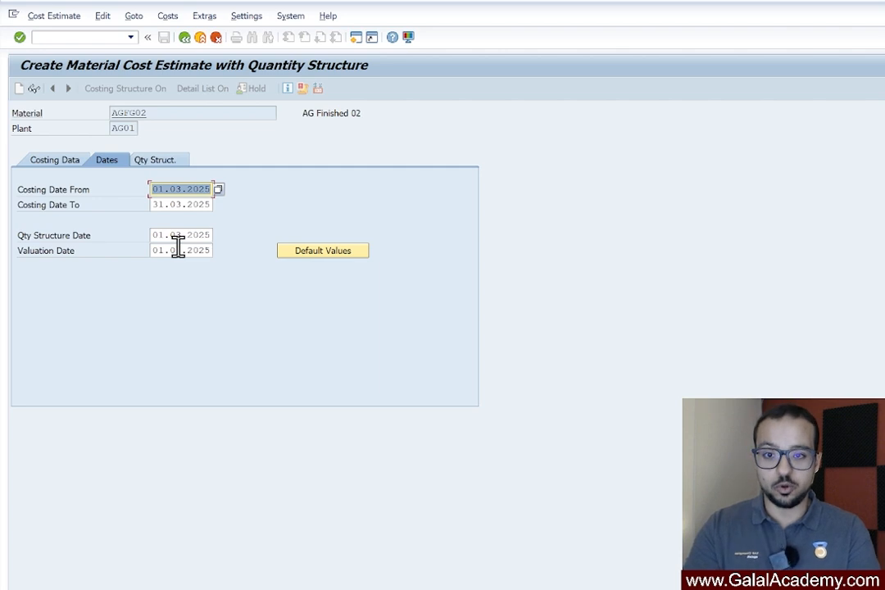
key("Return")
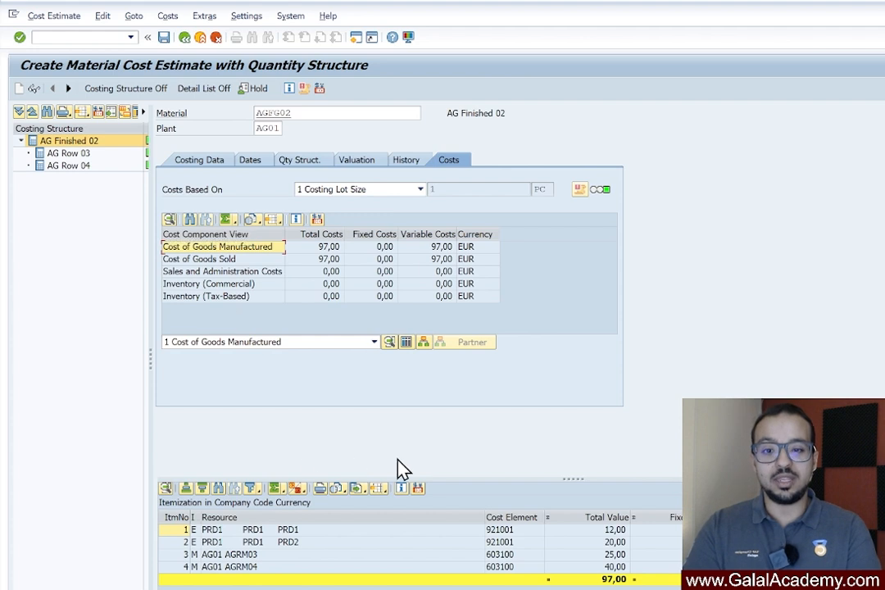
Enlarge the itemization, widen its item category column, and check the category of each cost item
left_click_drag(567, 478, 552, 215)
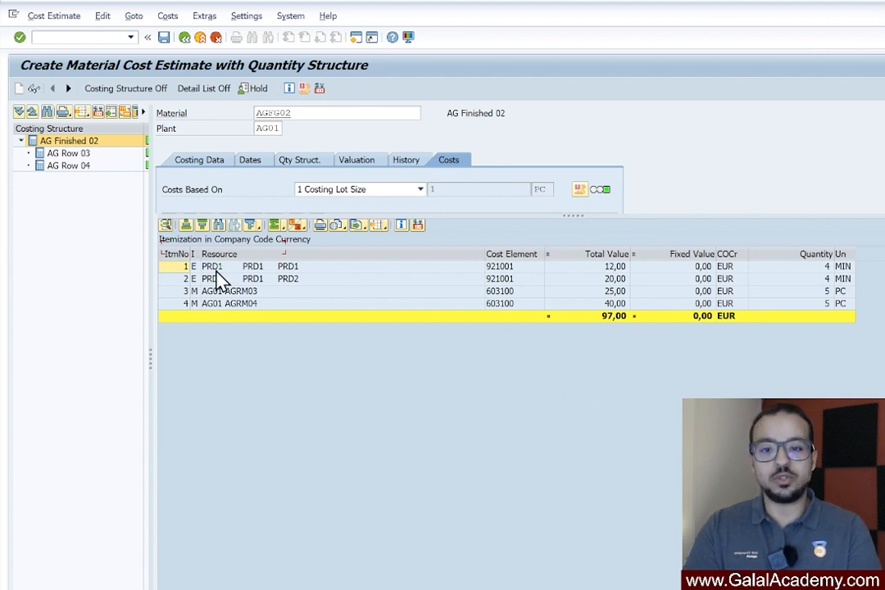
mouse_move(573, 216)
left_mouse_down()
mouse_move(576, 243)
mouse_move(581, 220)
left_mouse_up()
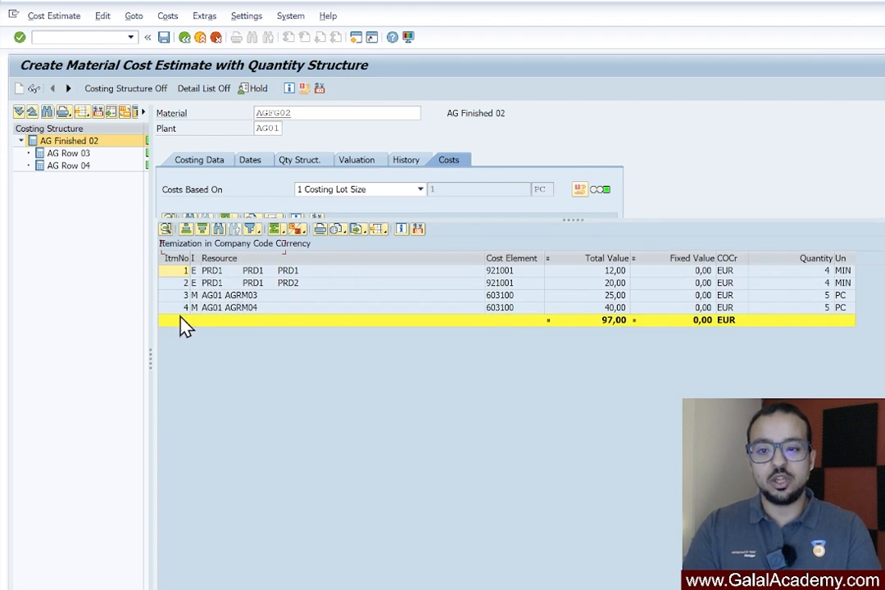
left_click_drag(202, 261, 235, 256)
left_click(211, 273)
left_click(211, 283)
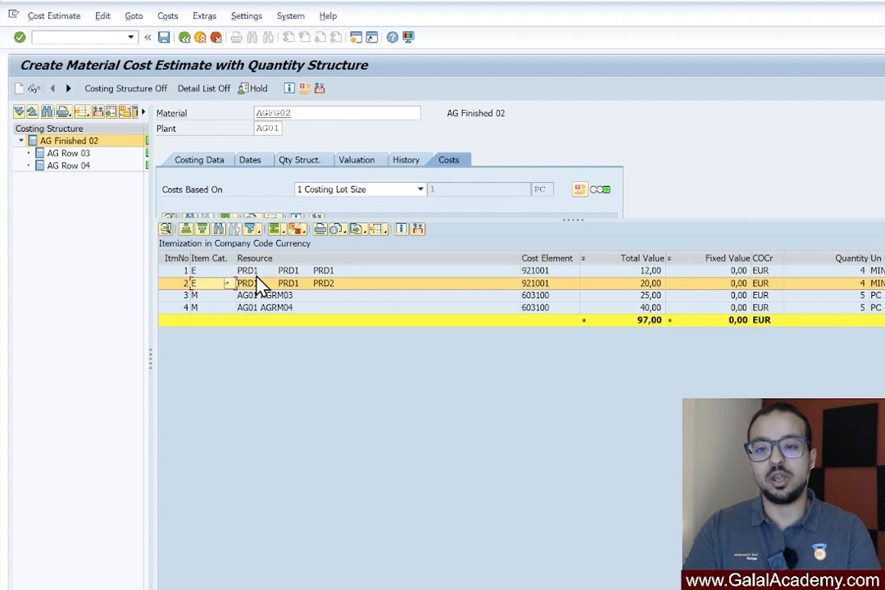
left_click(205, 295)
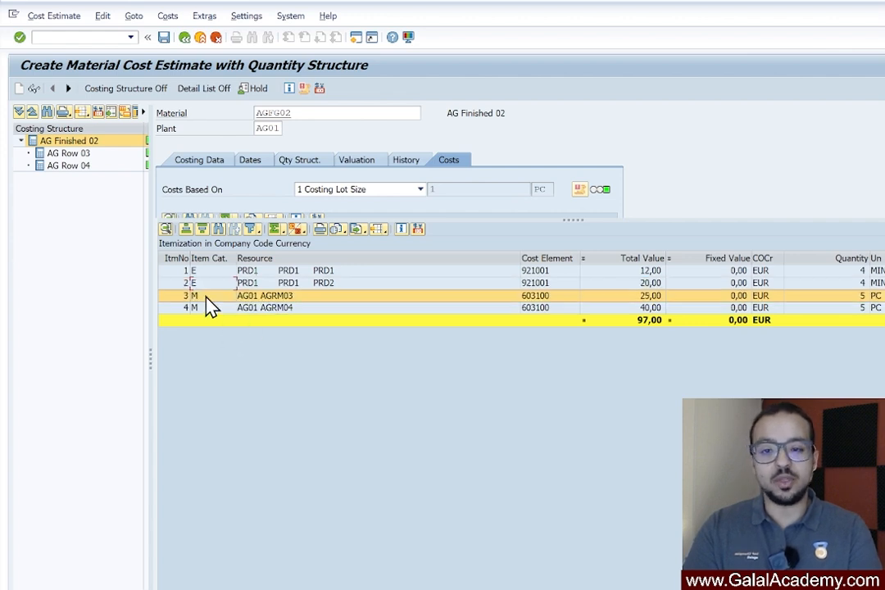
left_click(207, 308)
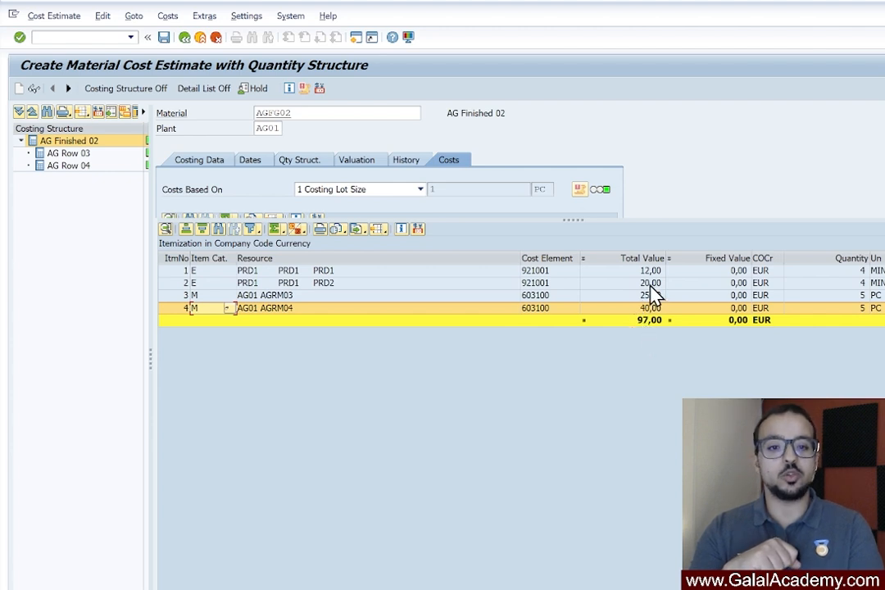
Examine the PRD1 activity resource and the total values of raw materials AGRM03 and AGRM04 in the itemization
left_click(389, 273)
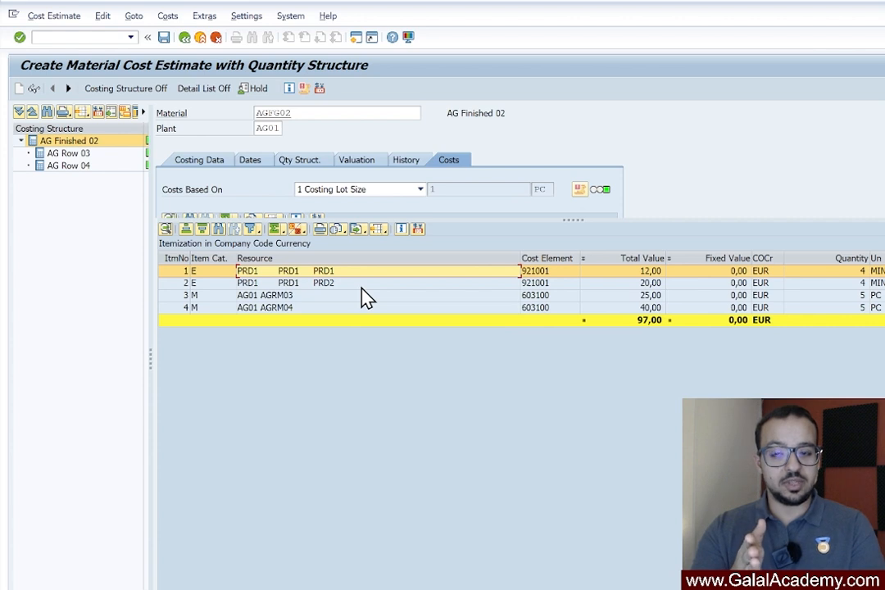
left_click(320, 308)
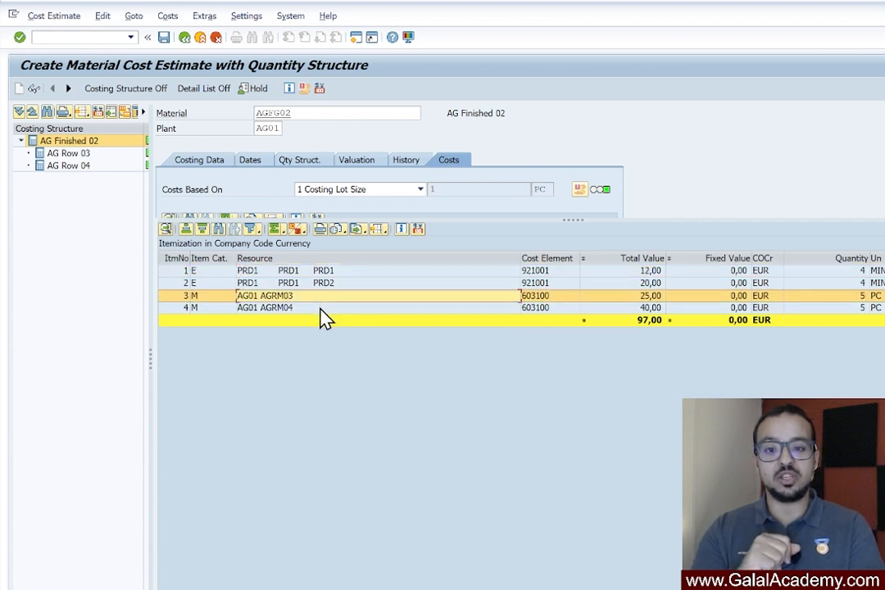
left_click(324, 309)
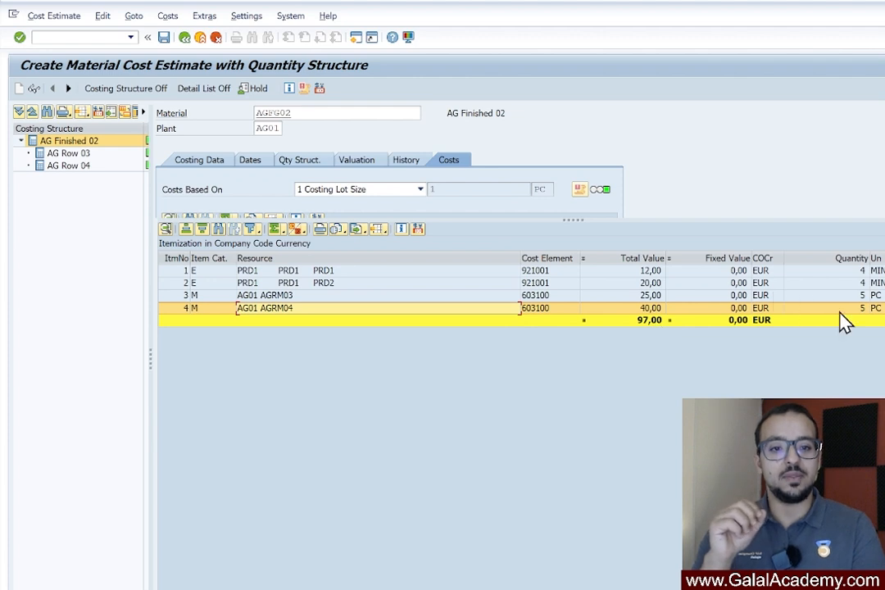
left_click(642, 297)
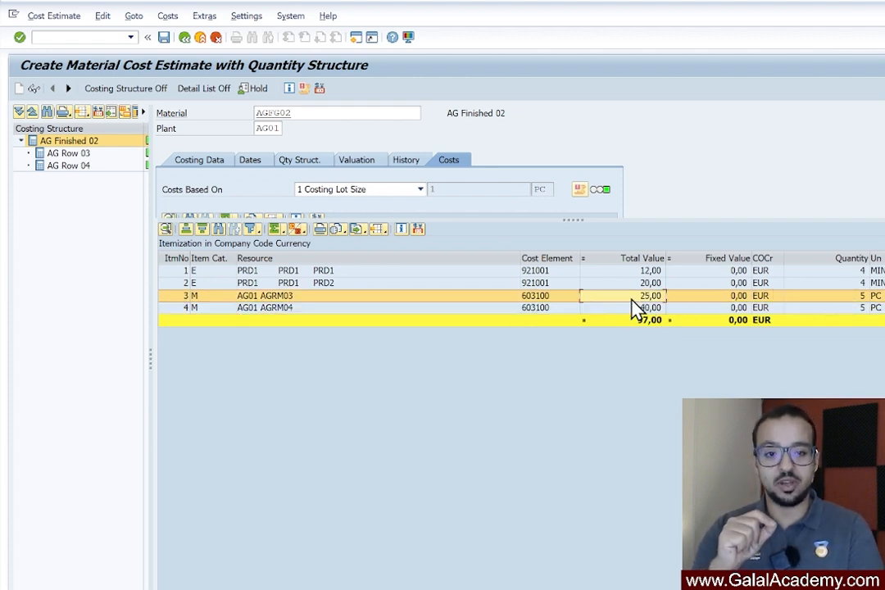
left_click(630, 309)
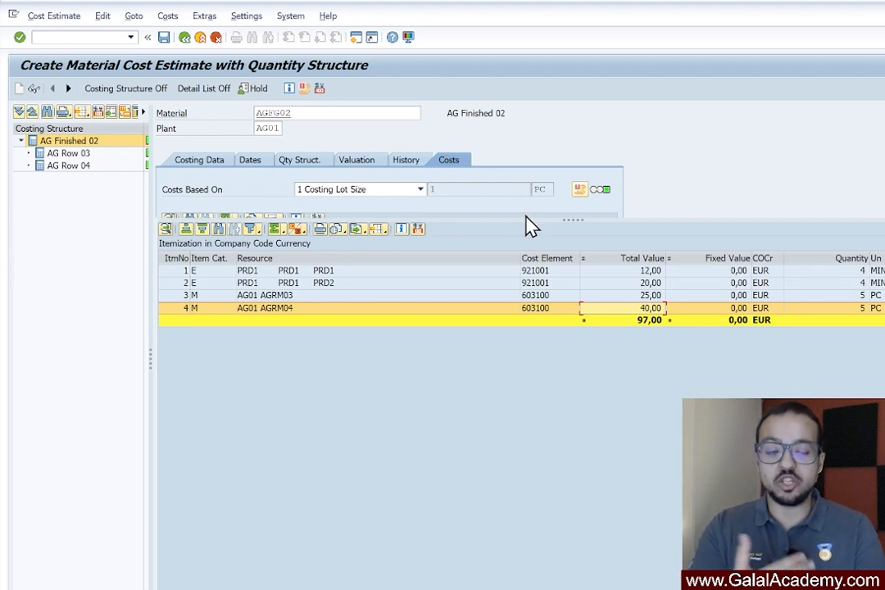
Shrink the itemization again, check the components of the AGFG02 bill of material from the quantity structure data, and return to the cost estimate
left_click_drag(567, 220, 553, 428)
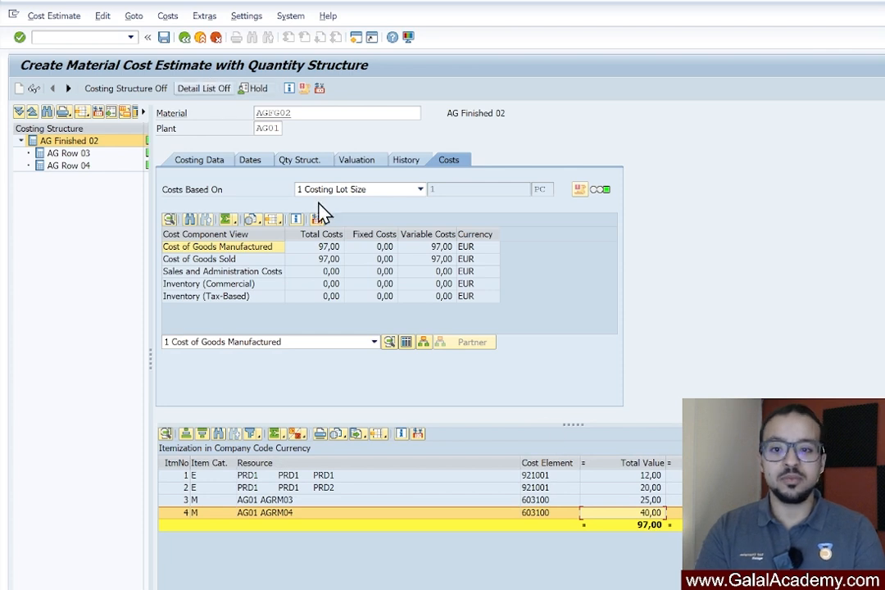
left_click(303, 160)
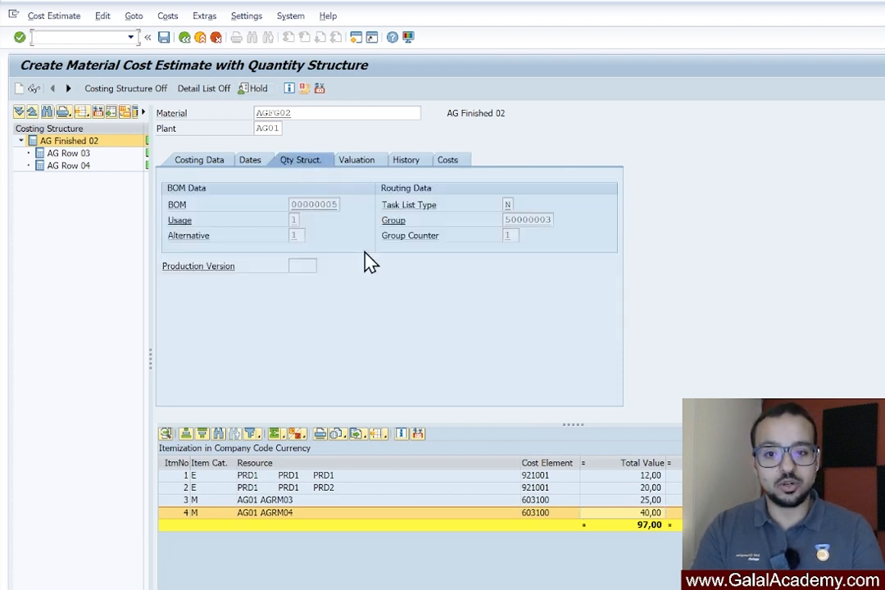
double_click(296, 204)
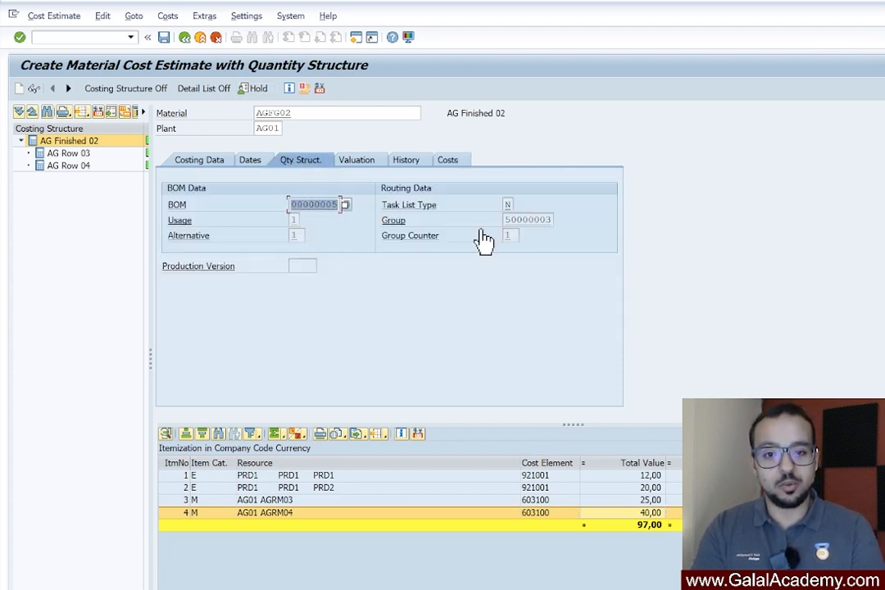
double_click(303, 206)
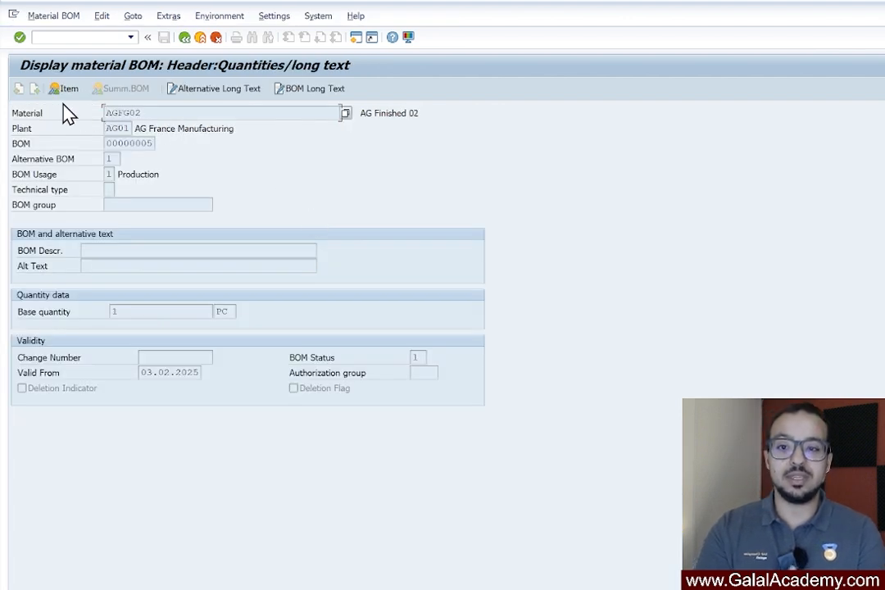
left_click(69, 90)
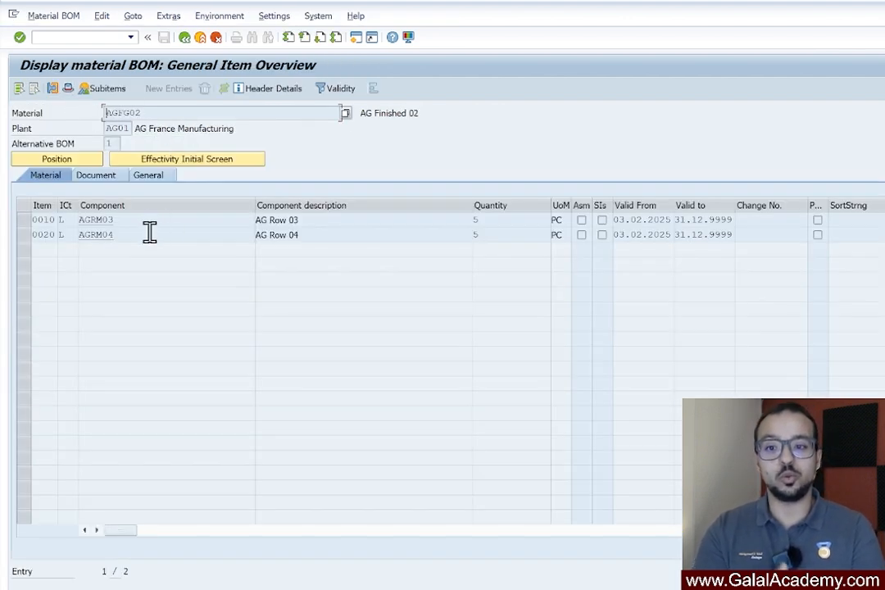
left_click_drag(131, 218, 80, 220)
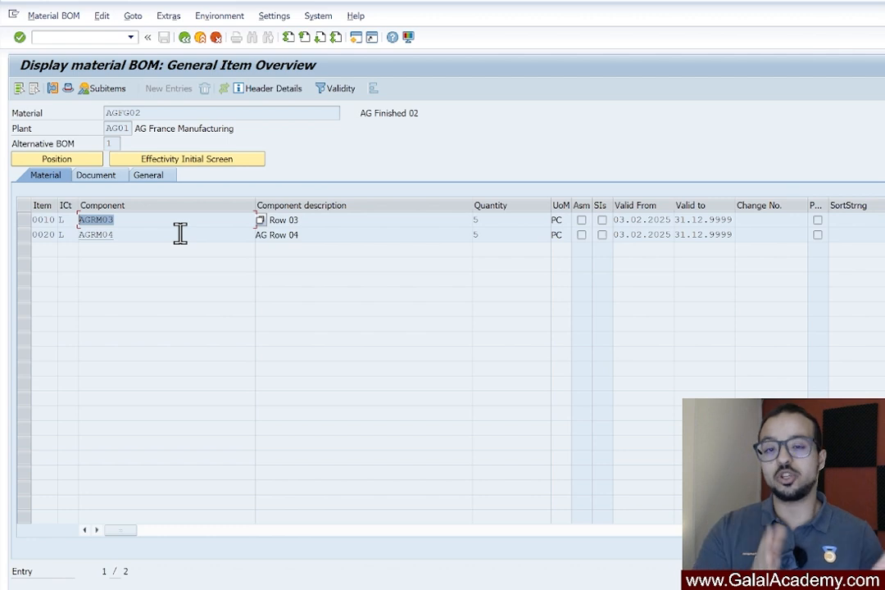
left_click(185, 40)
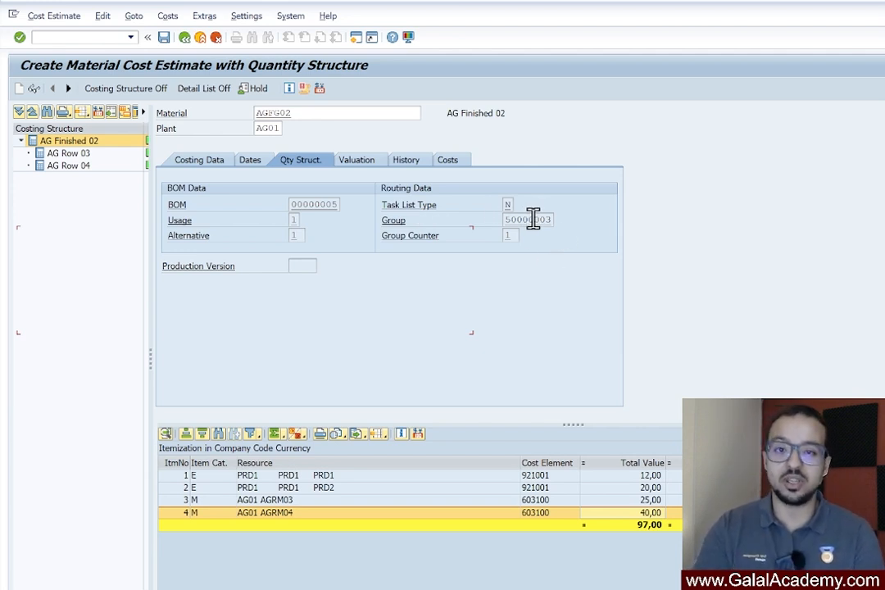
Review the valuation, dates and general costing data of the AGFG02 cost estimate
left_click(358, 161)
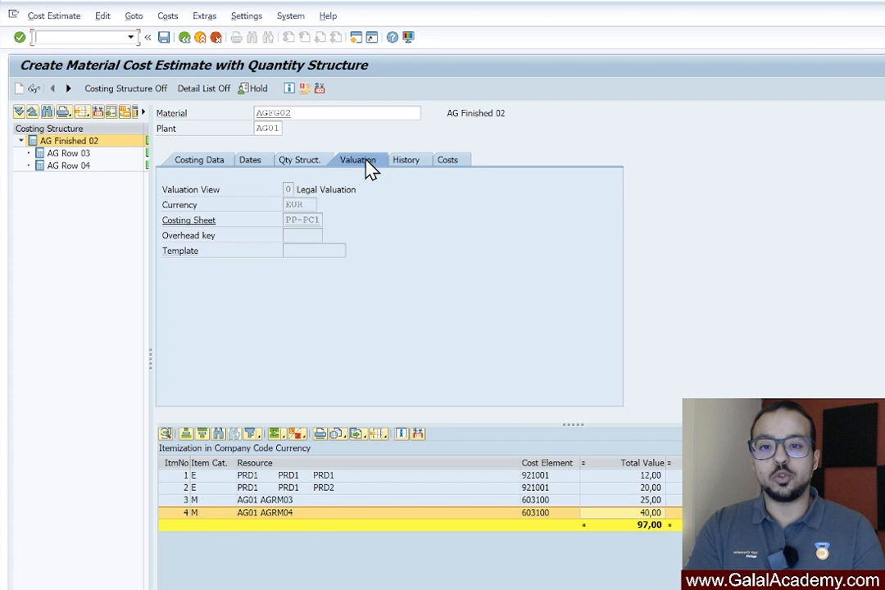
left_click(250, 160)
left_click(207, 167)
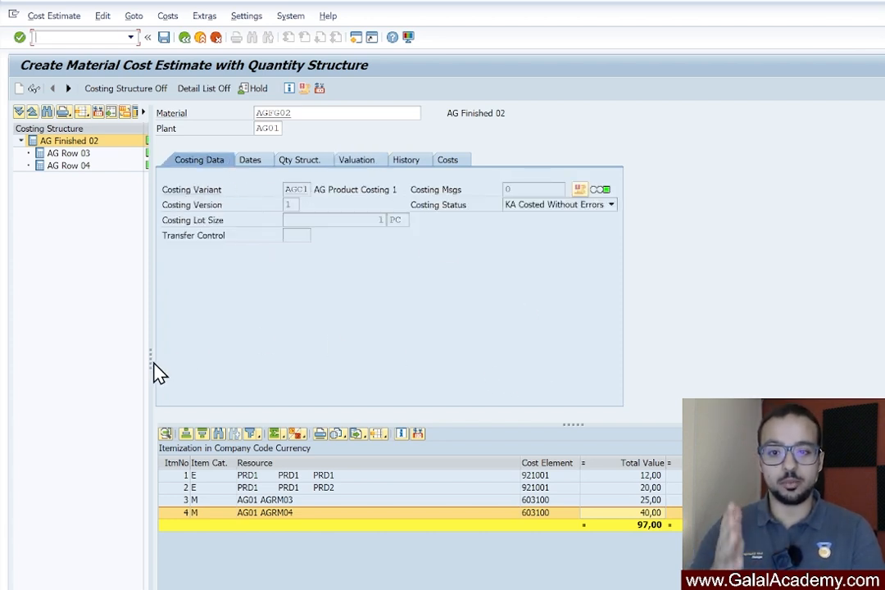
Widen the costing structure to show its value columns, then save and leave the AGFG02 cost estimate for plant AG01
left_click_drag(153, 364, 302, 357)
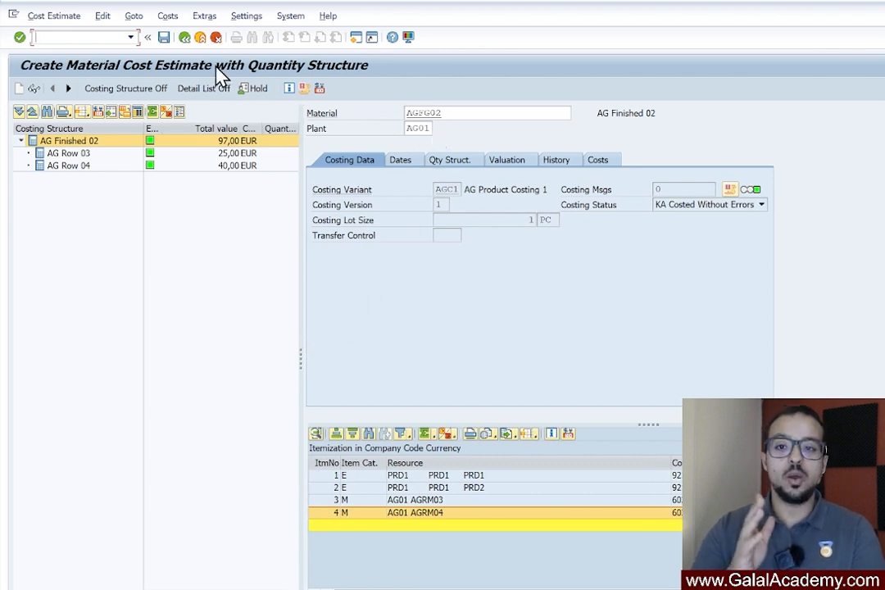
left_click(167, 40)
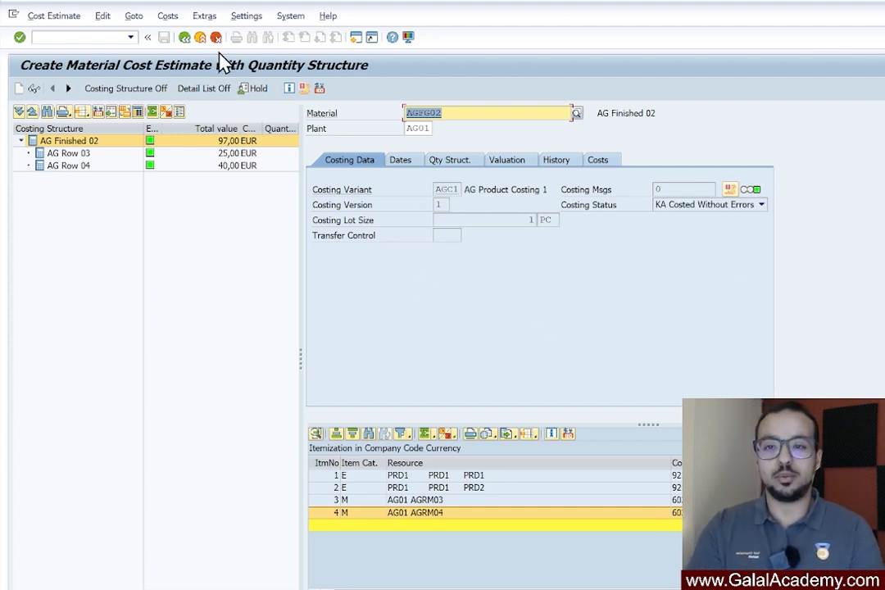
left_click(182, 37)
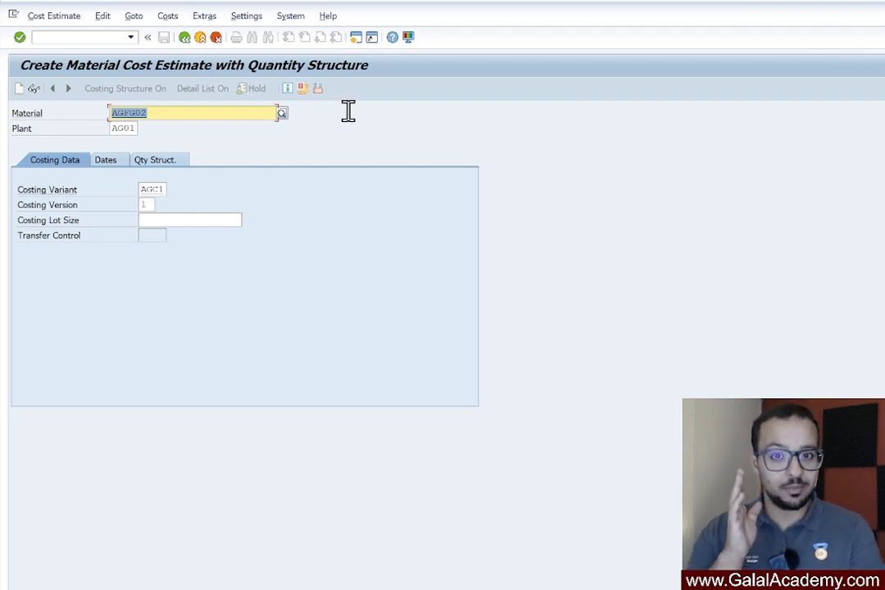
Create the cost estimate for material AGFG02 in plant AG02 with costing variant AGC1 and costing dates 01.03.2025 to 31.03.2025
left_click(125, 128)
type("2")
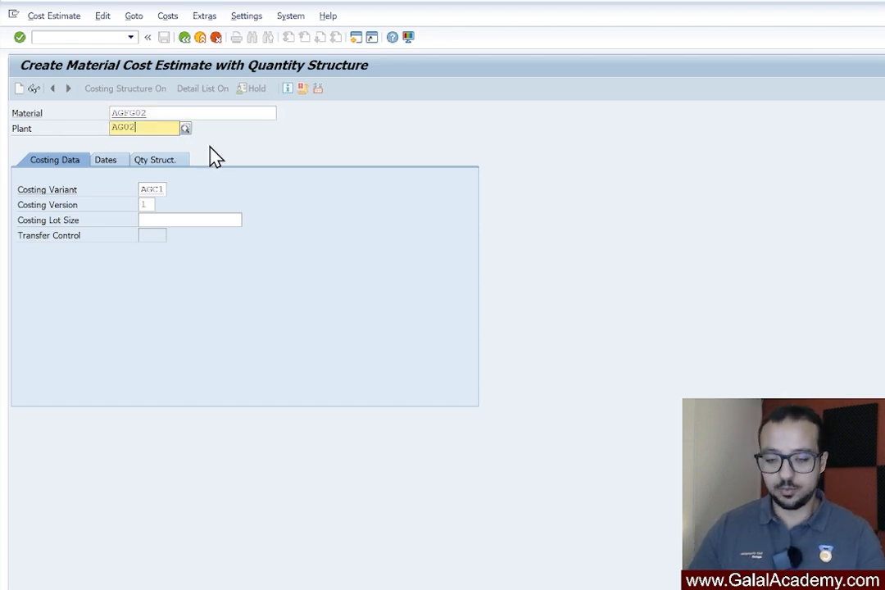
key("Return")
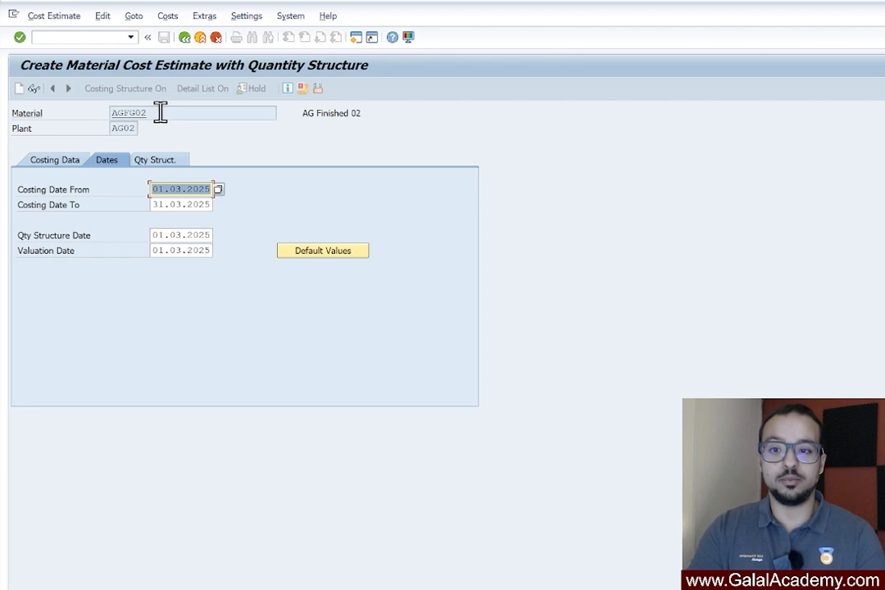
left_click_drag(163, 113, 9, 85)
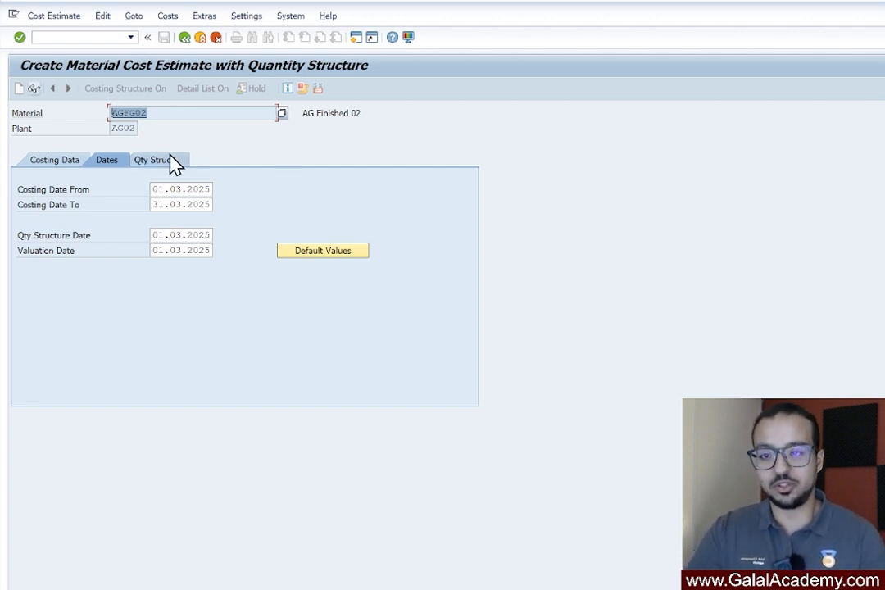
key("Return")
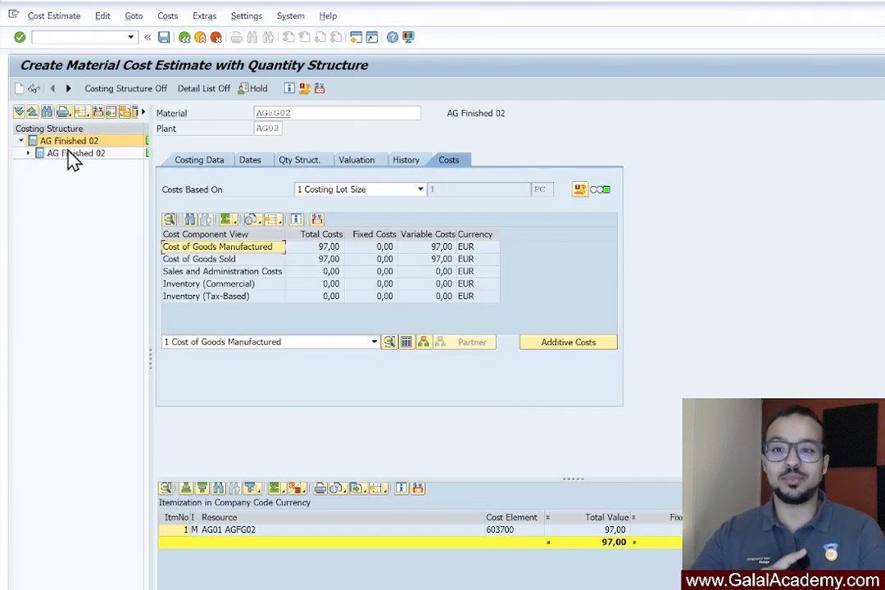
Examine the AG02 estimate's itemization and the components under AG Finished 02 in the costing structure, then leave without saving
left_click(72, 156)
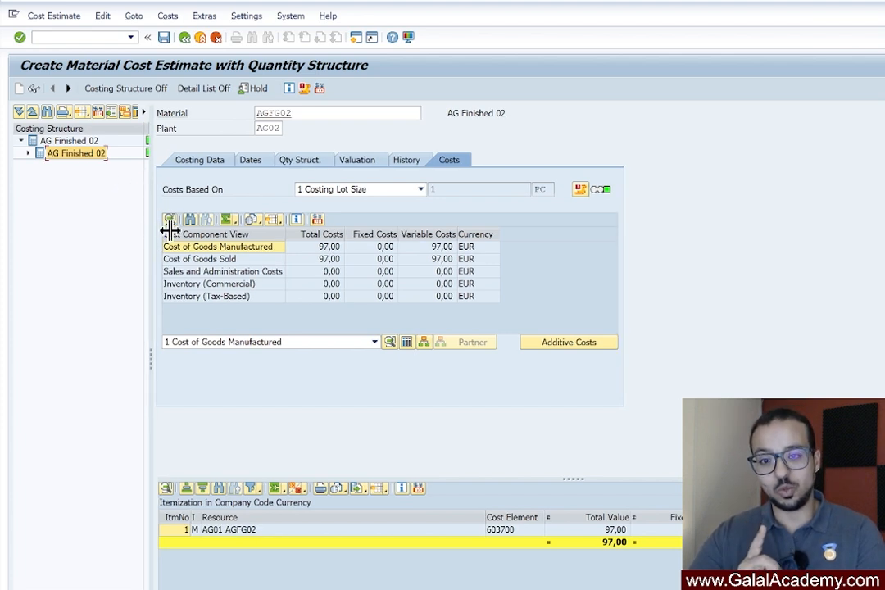
left_click_drag(170, 232, 185, 231)
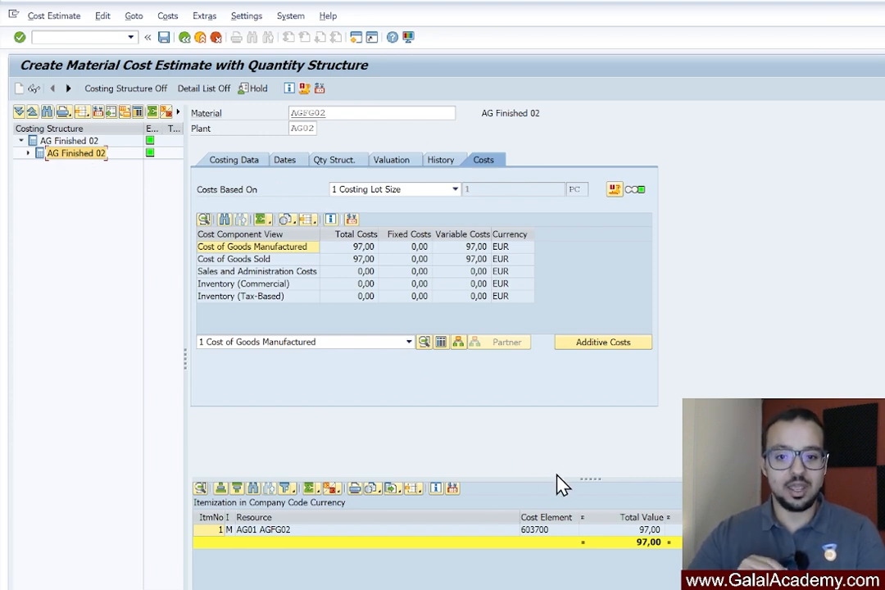
left_click_drag(582, 477, 602, 292)
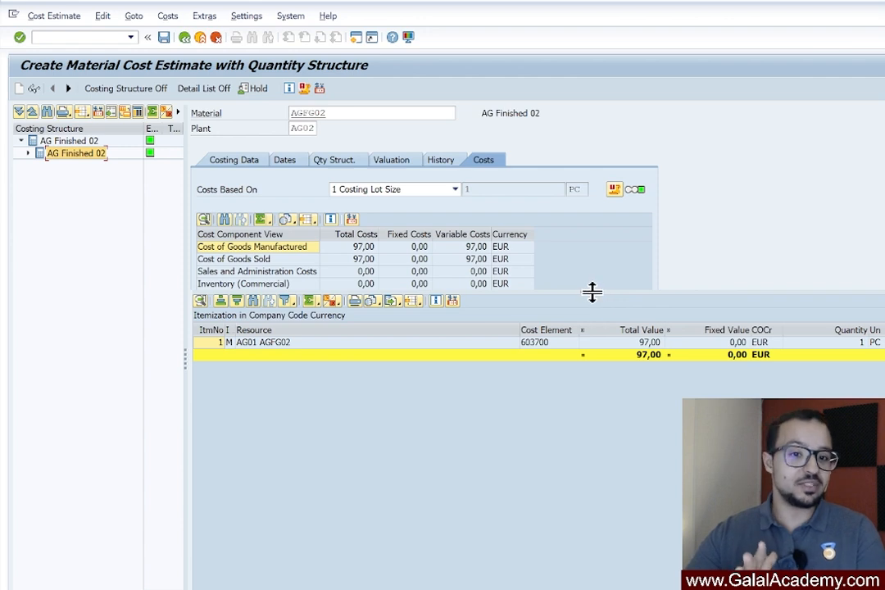
left_click_drag(591, 292, 583, 363)
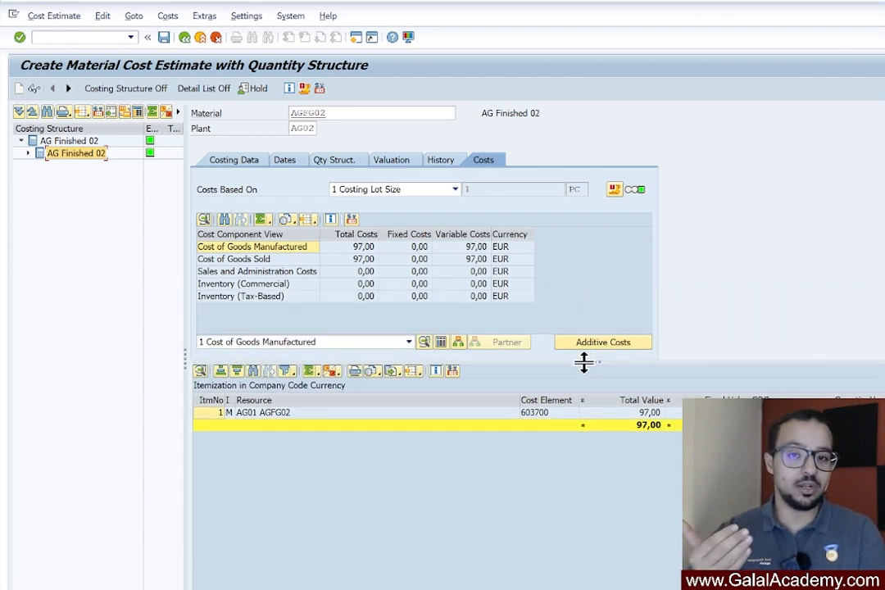
left_click_drag(582, 361, 583, 371)
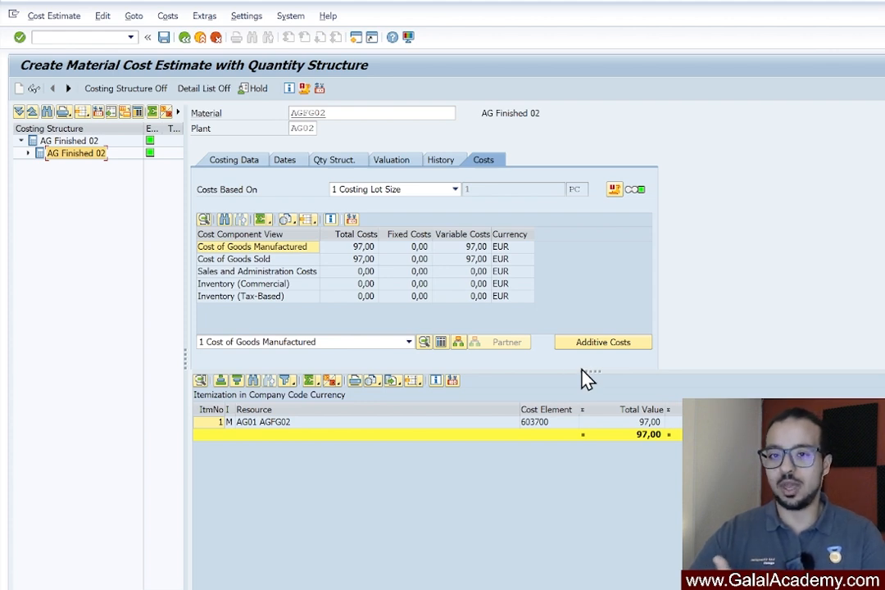
left_click(28, 154)
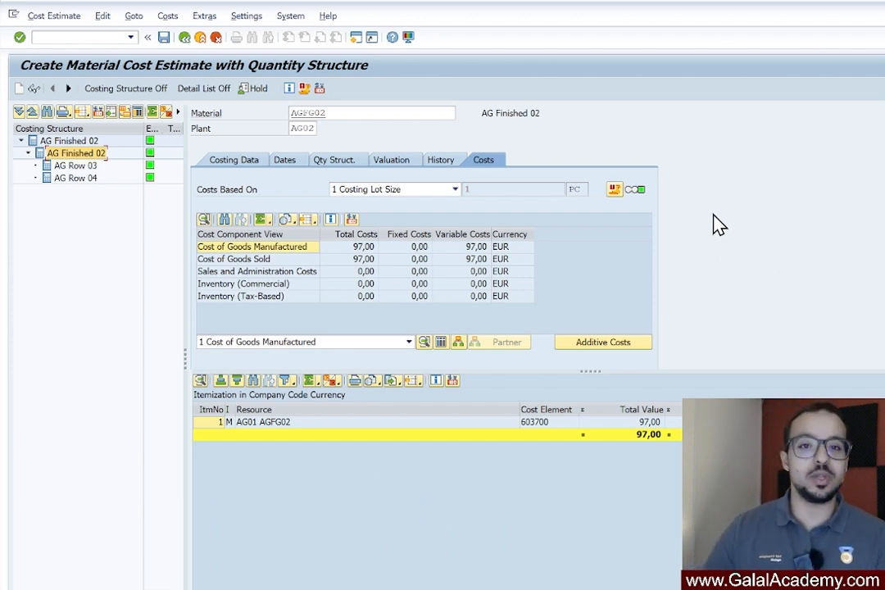
left_click(185, 37)
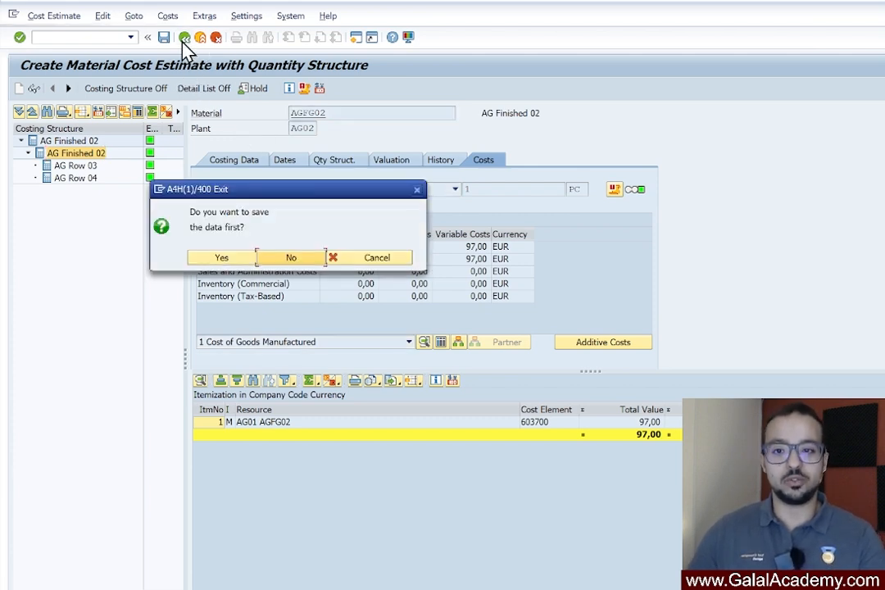
left_click(310, 260)
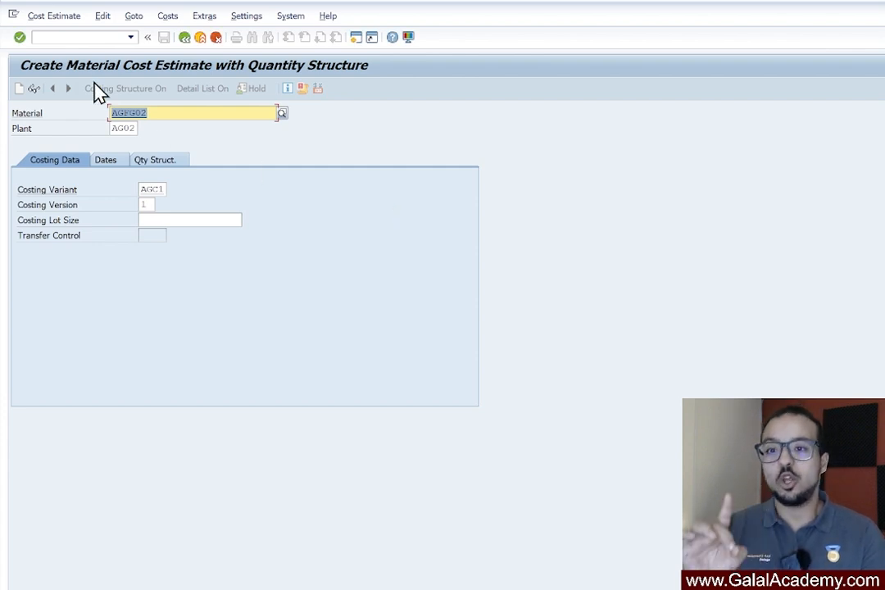
Open the transaction for changing a material BOM in a new session
left_click(85, 38)
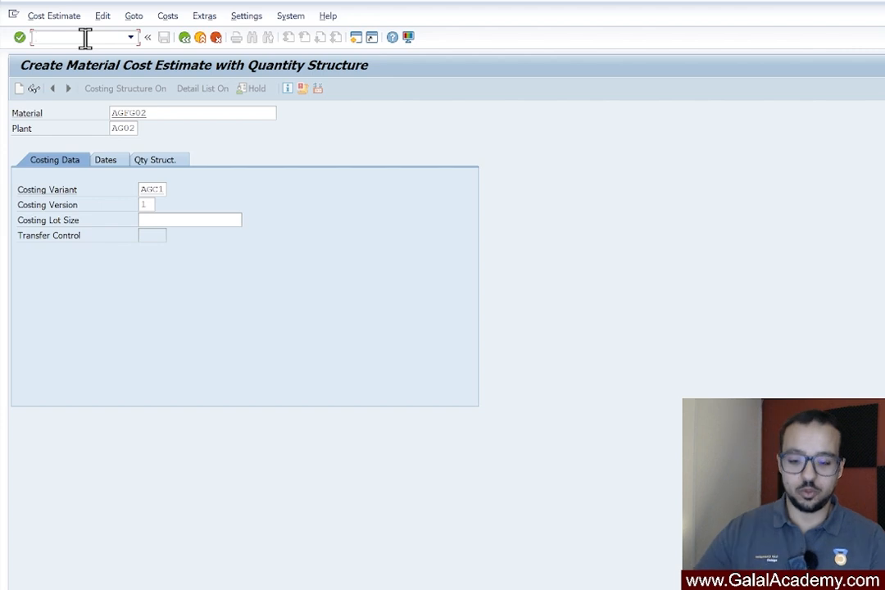
type("/o")
type("ck82")
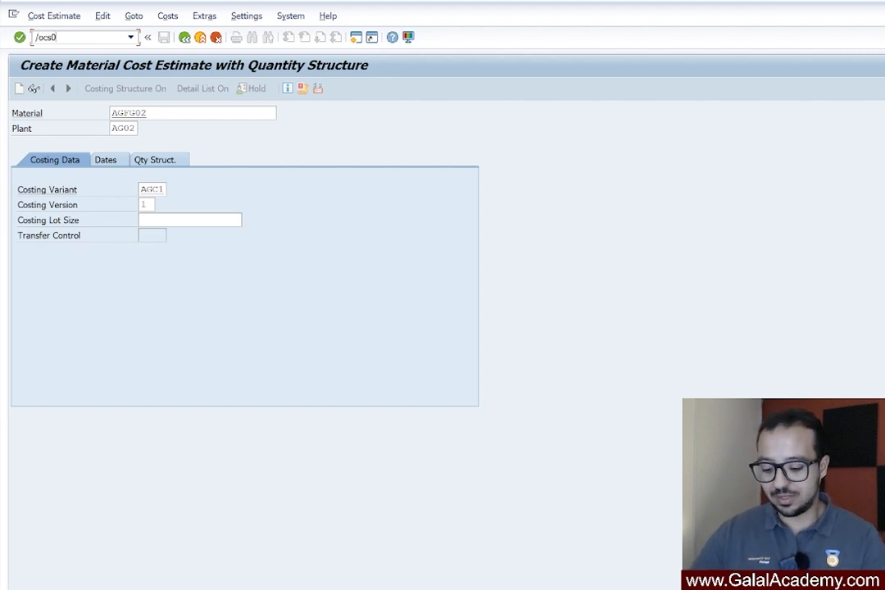
key("Return")
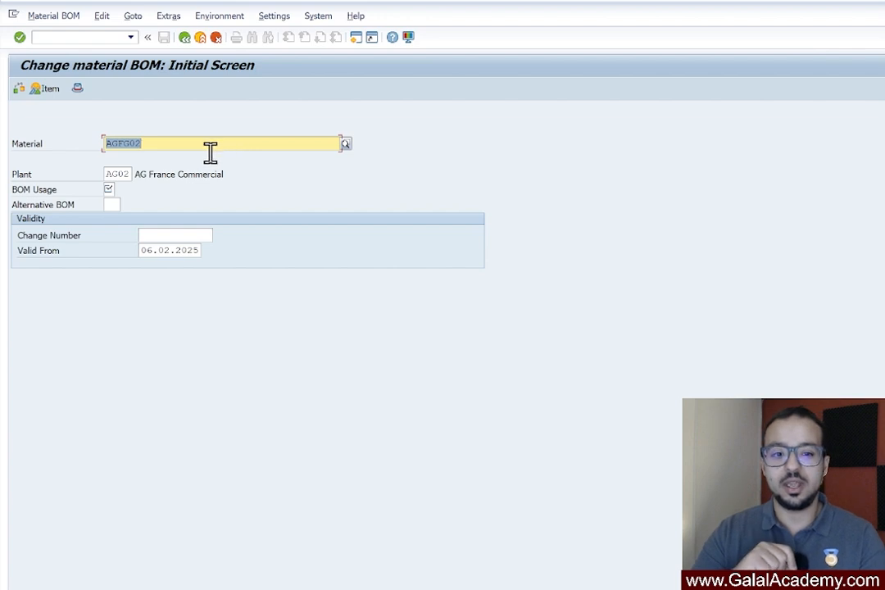
Open the AGFG02 bill of material for plant AG01 with BOM usage 1, valid from 01.03.2025
left_click(122, 174)
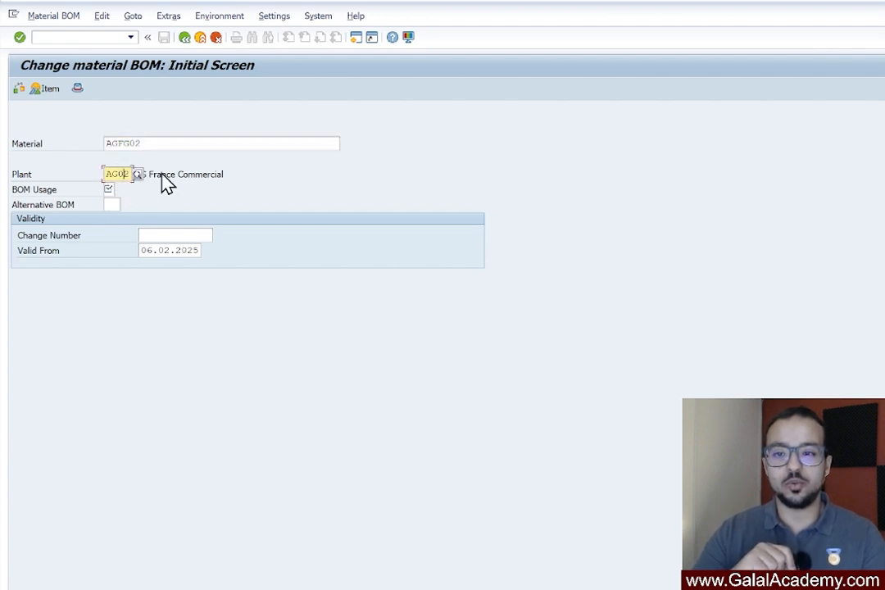
key("BackSpace")
type("1")
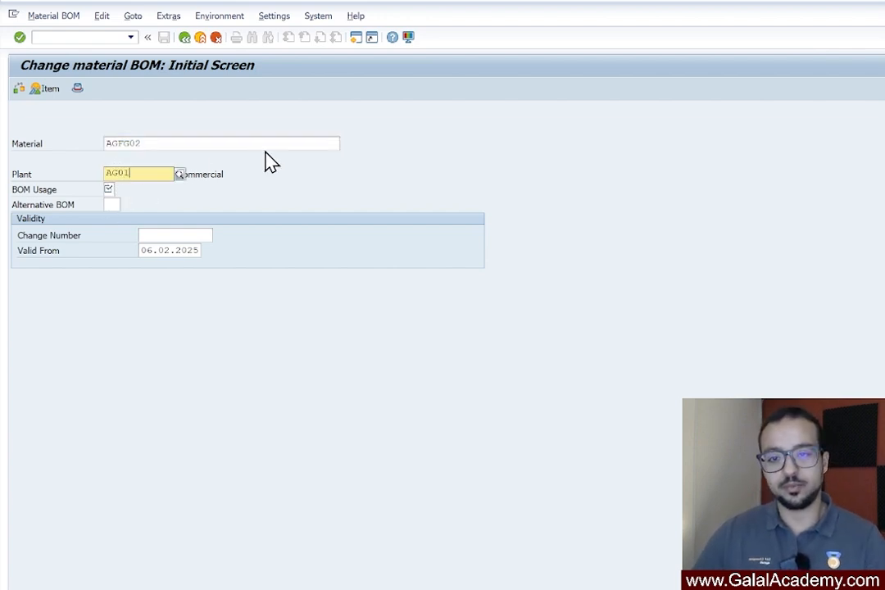
left_click(113, 201)
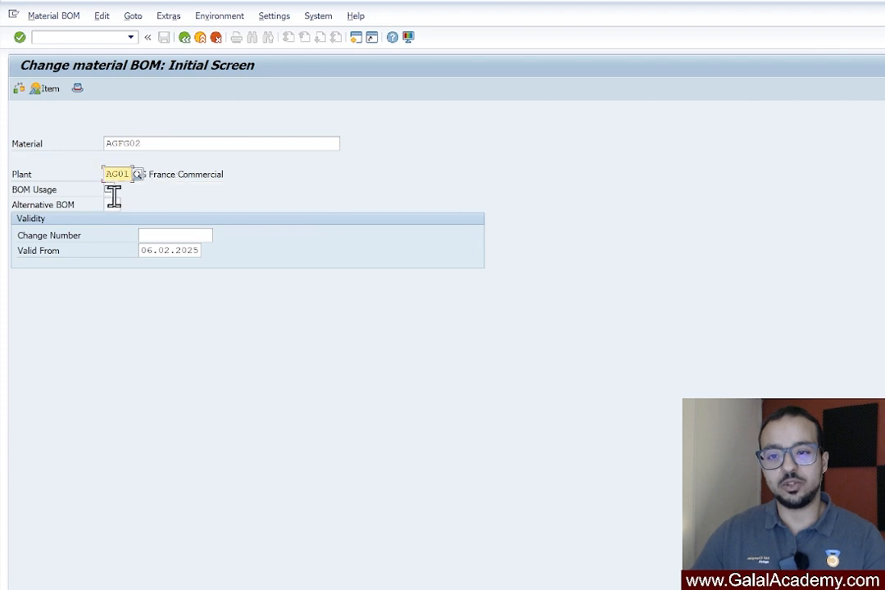
left_click(113, 190)
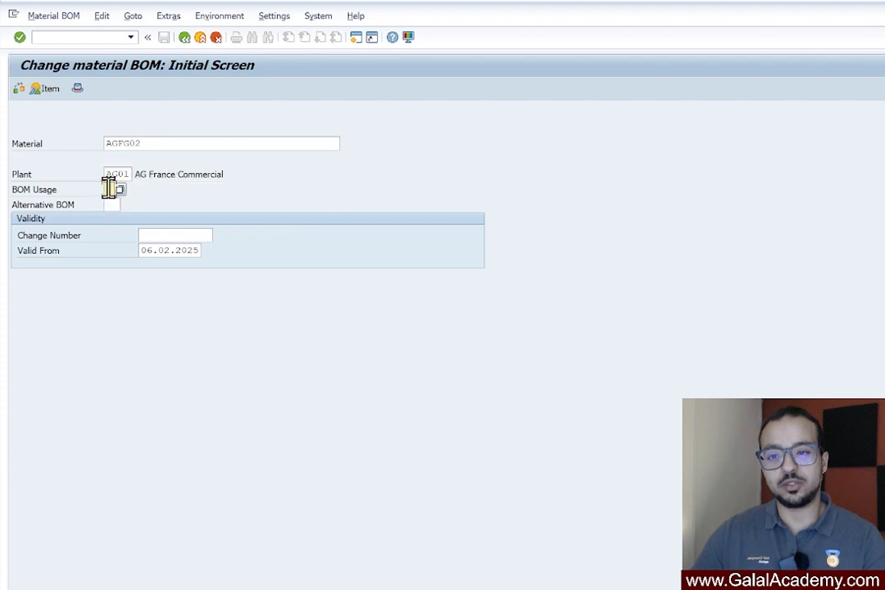
left_click(166, 252)
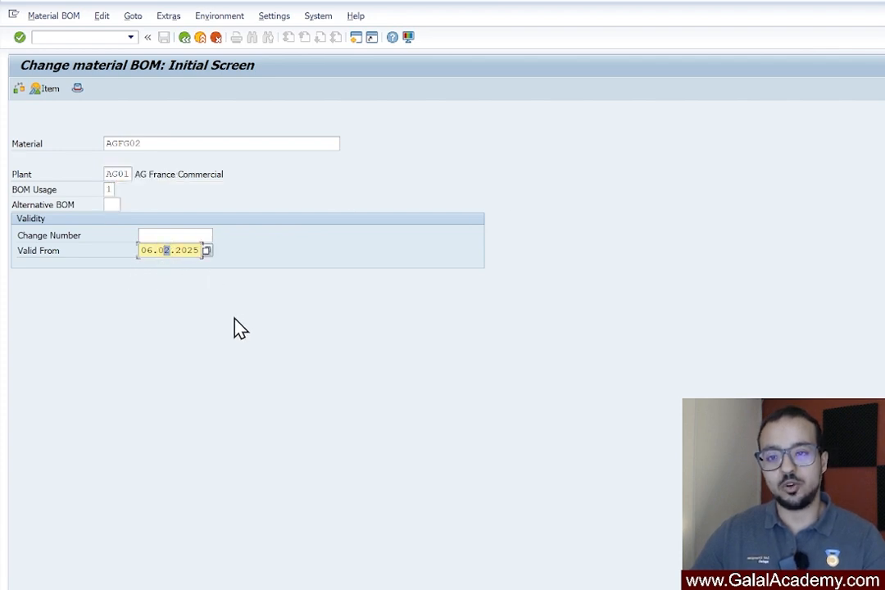
left_click_drag(140, 250, 418, 263)
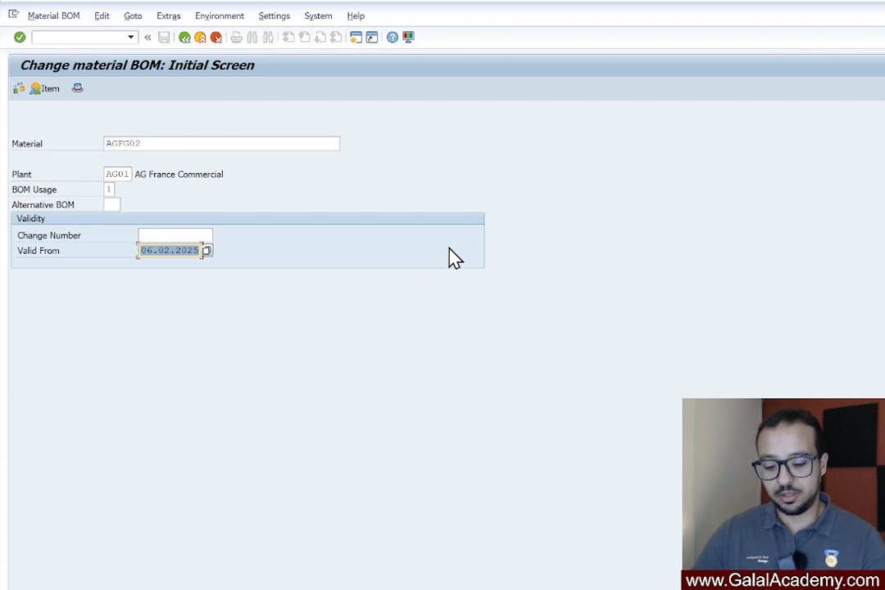
type("01032025")
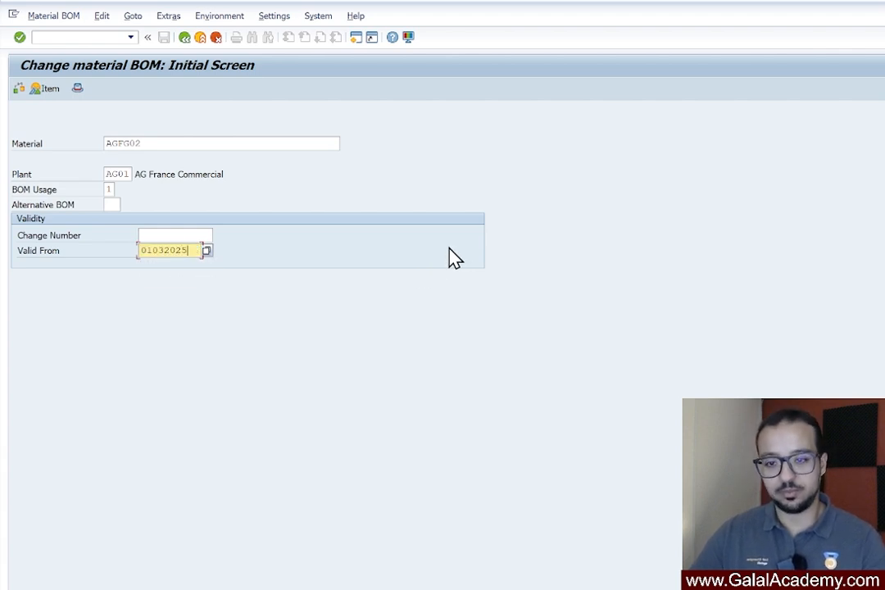
key("Return")
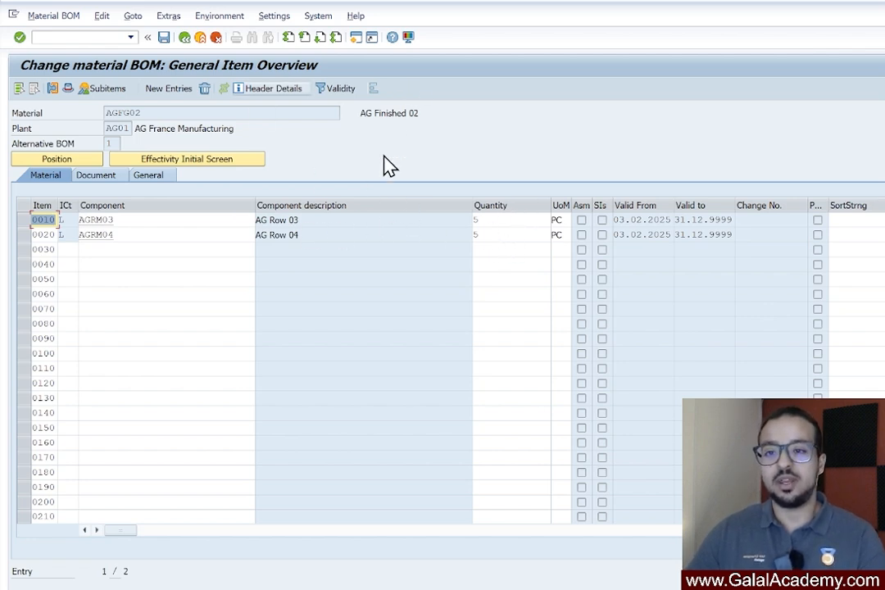
Set the quantity of component AGRM03 to 10 PC and save the bill of material
left_click_drag(501, 219, 448, 217)
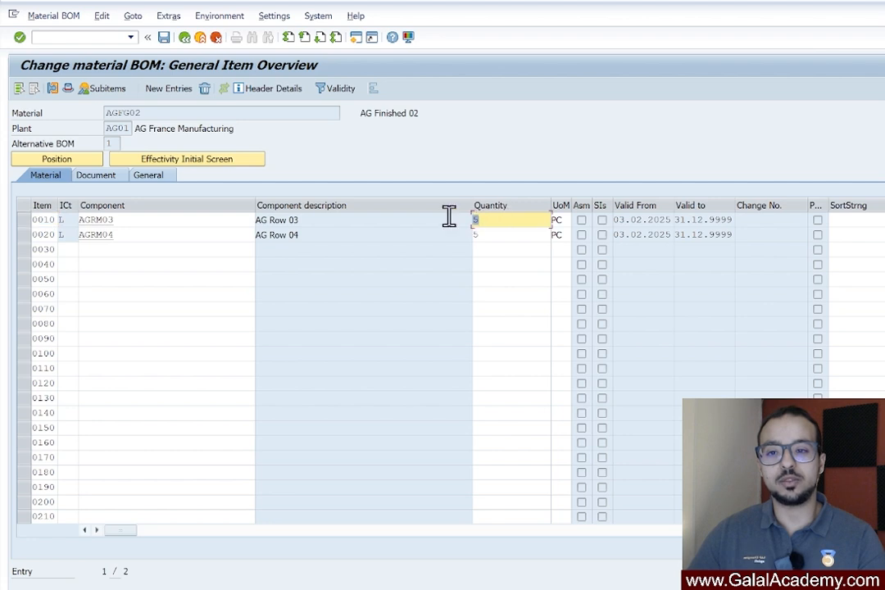
type("10")
key("Return")
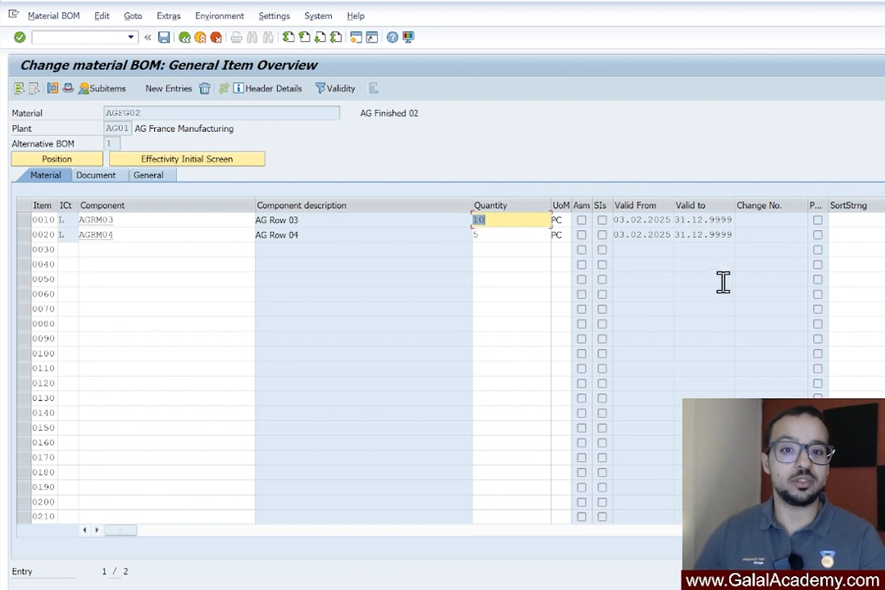
left_click(163, 38)
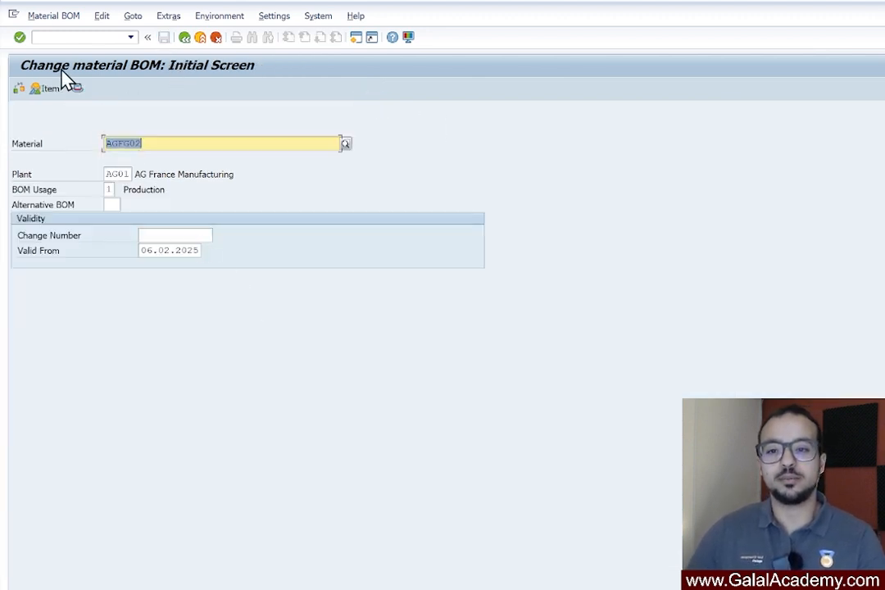
Recost material AGFG02 in plant AG02 with transaction CK11N and enlarge the itemization area
left_click(86, 36)
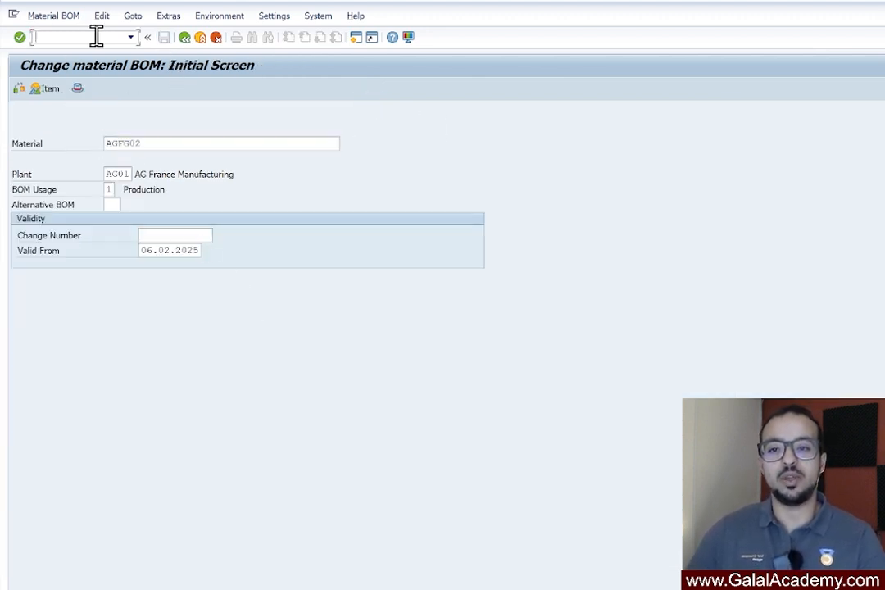
type("/n")
key("BackSpace")
key("BackSpace")
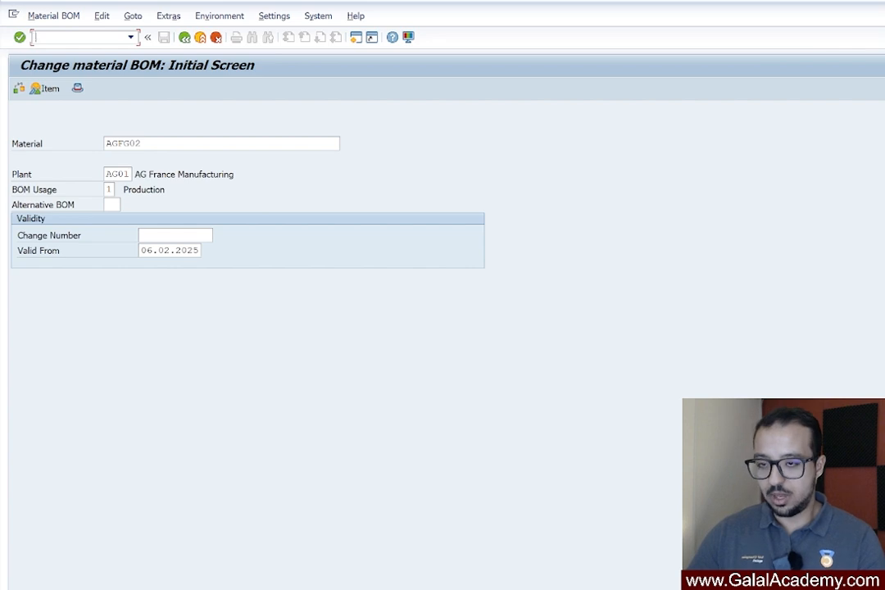
type("/nck11n")
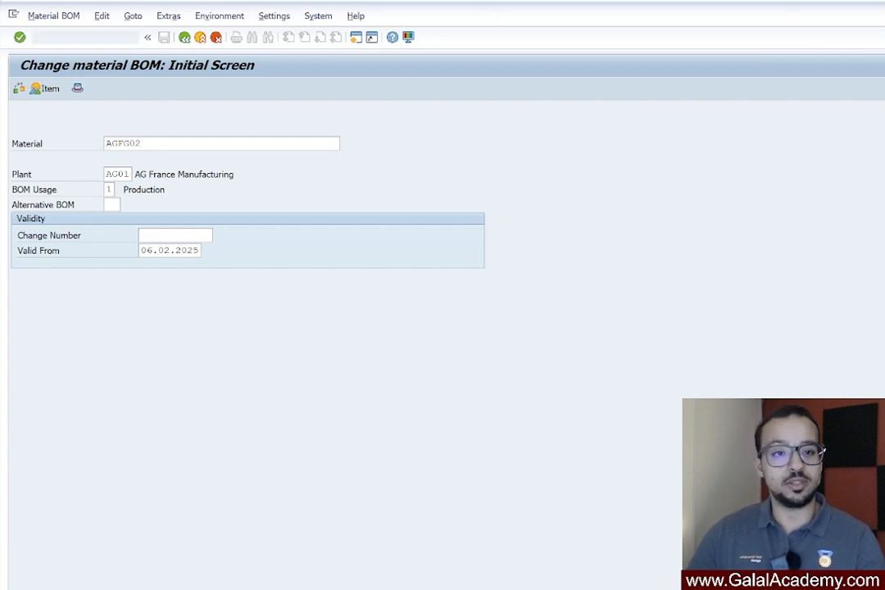
key("Return")
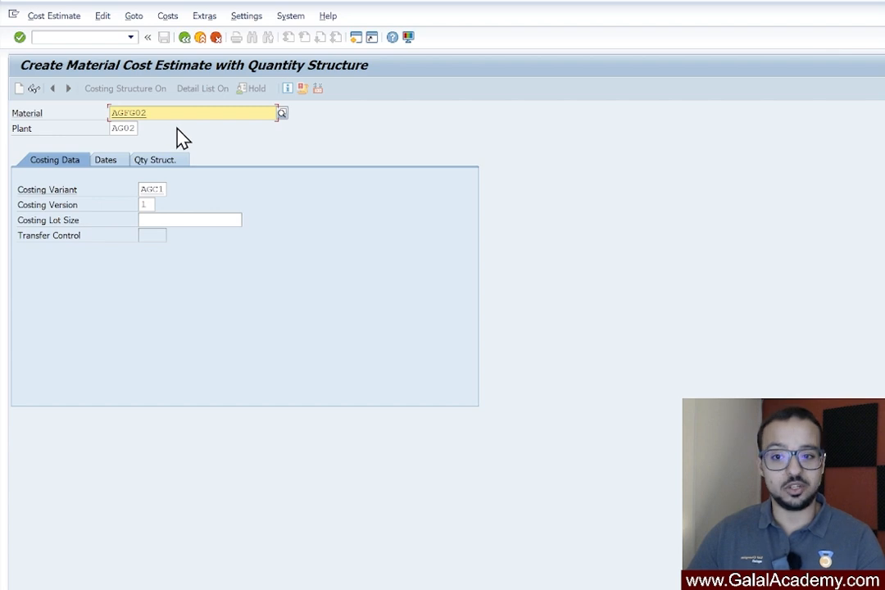
key("Return")
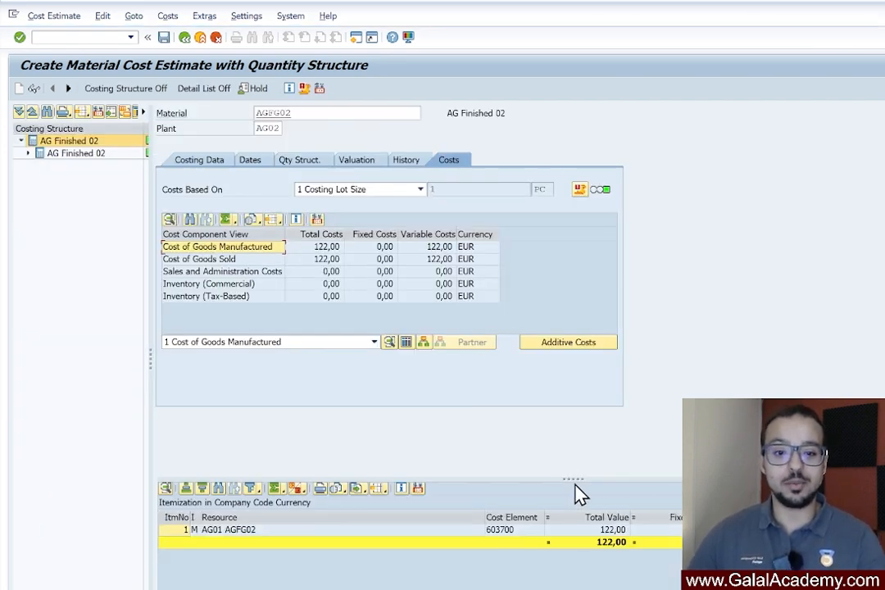
left_click_drag(575, 482, 558, 269)
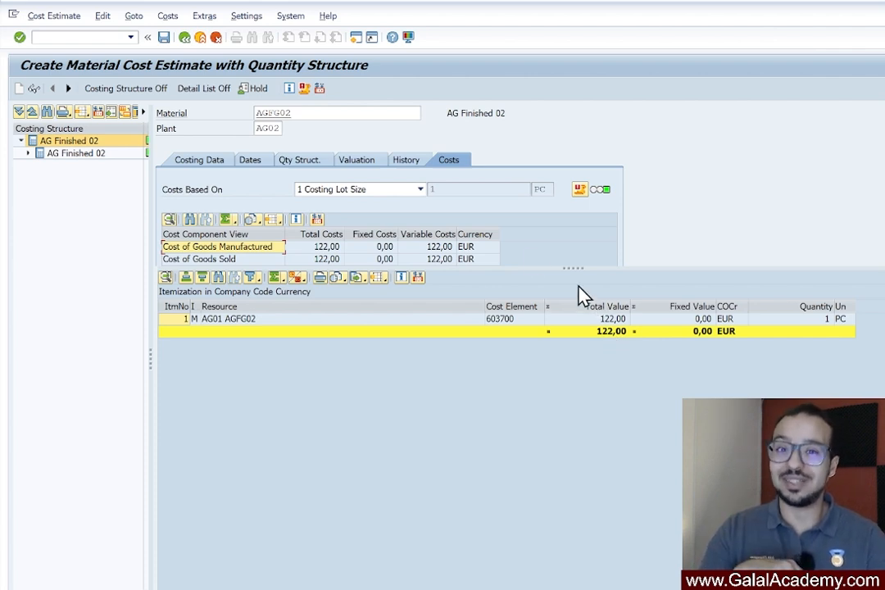
Open transaction CK24 for the price update in a new session
left_click(81, 36)
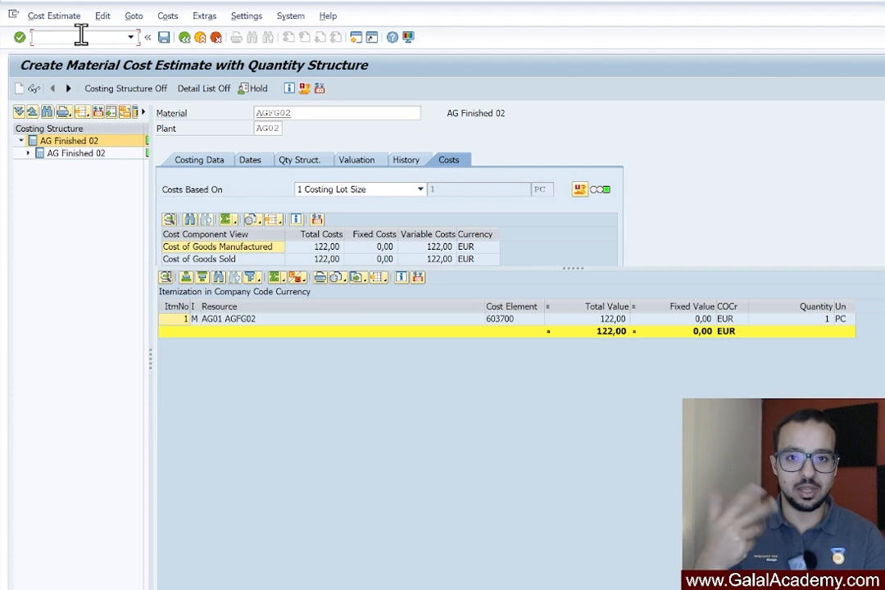
type("/o")
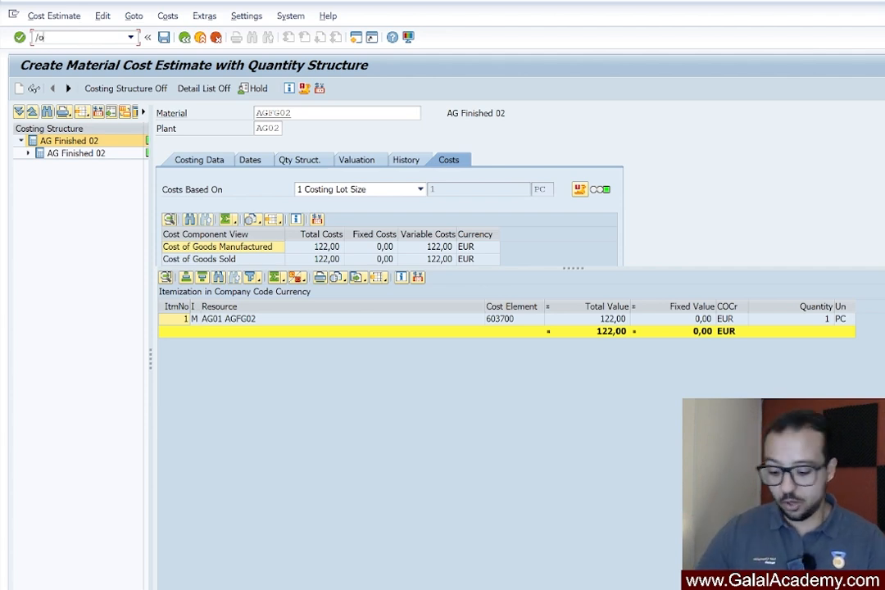
type("ck24")
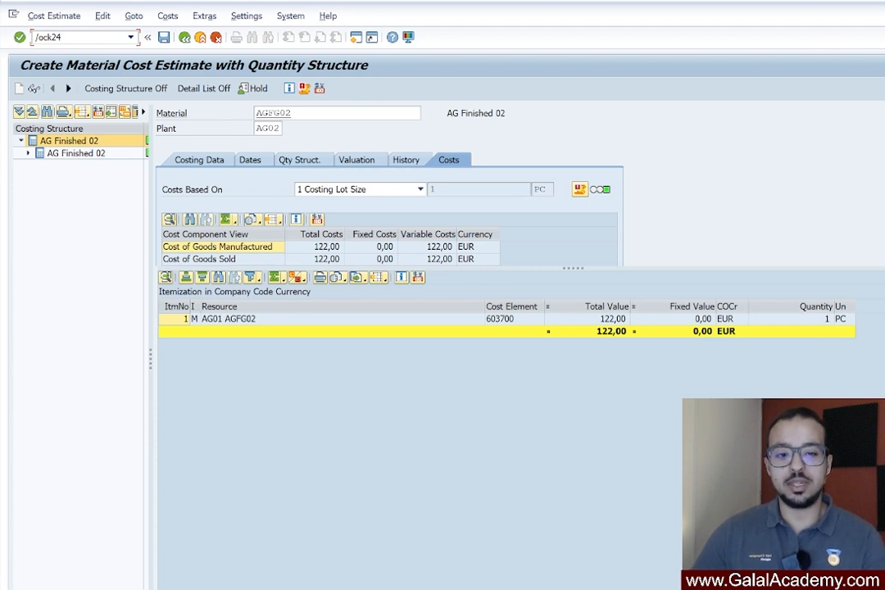
key("Return")
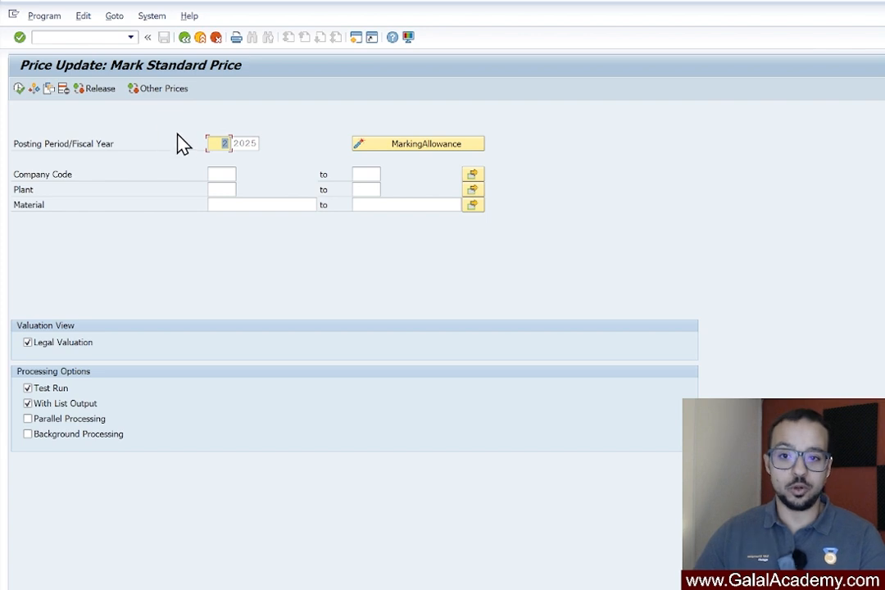
Restrict the standard price marking to company code AG00 and plants AG01 to AG02
left_click(222, 173)
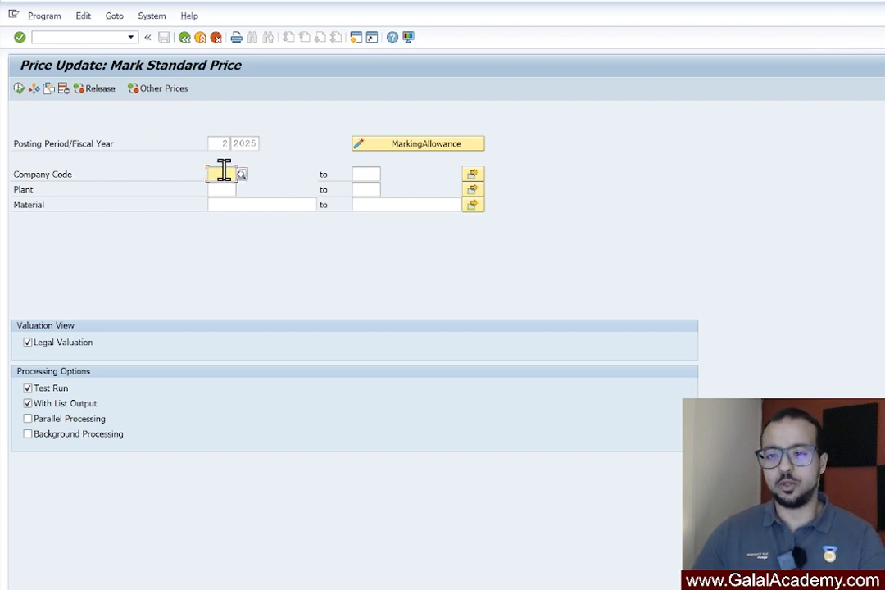
type("AG00")
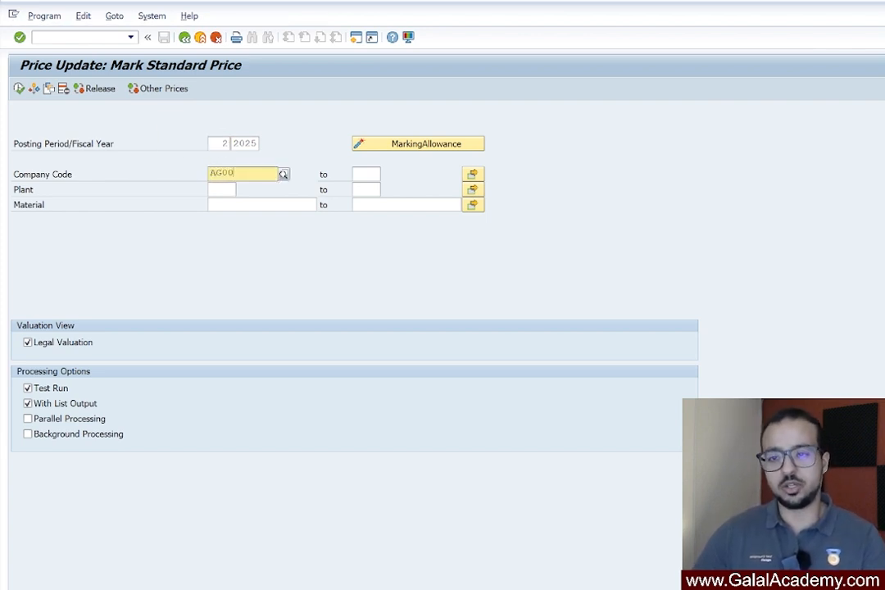
key("Tab")
key("Tab")
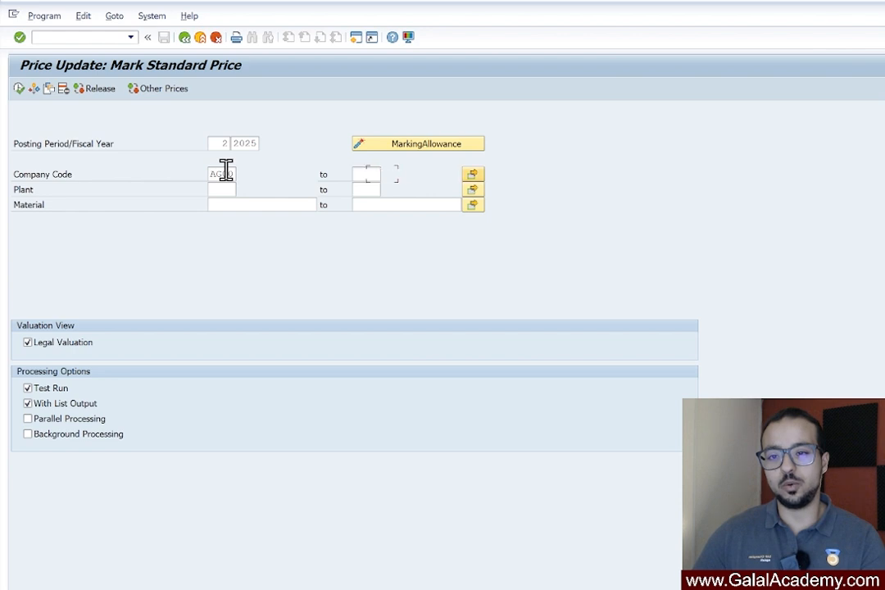
key("Tab")
type("AG01")
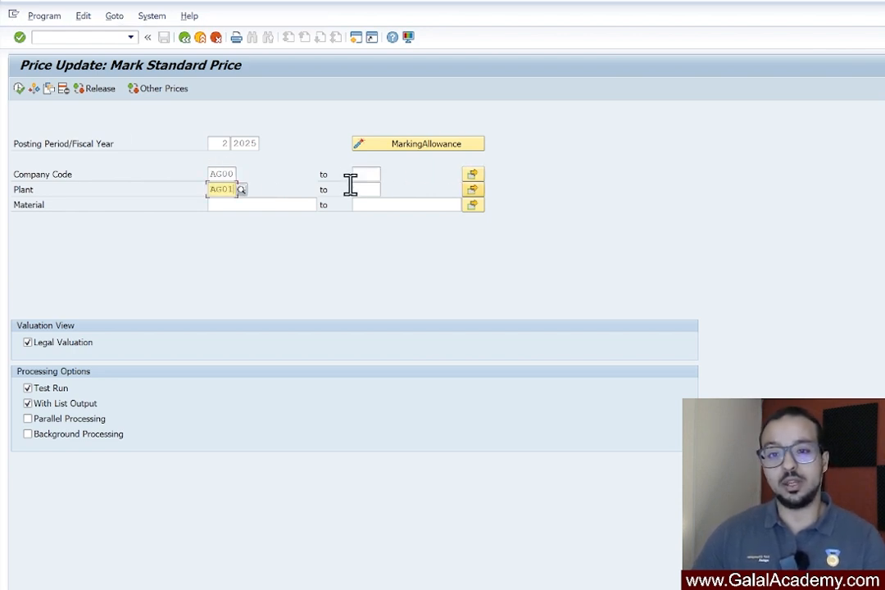
left_click(365, 190)
type("AG02")
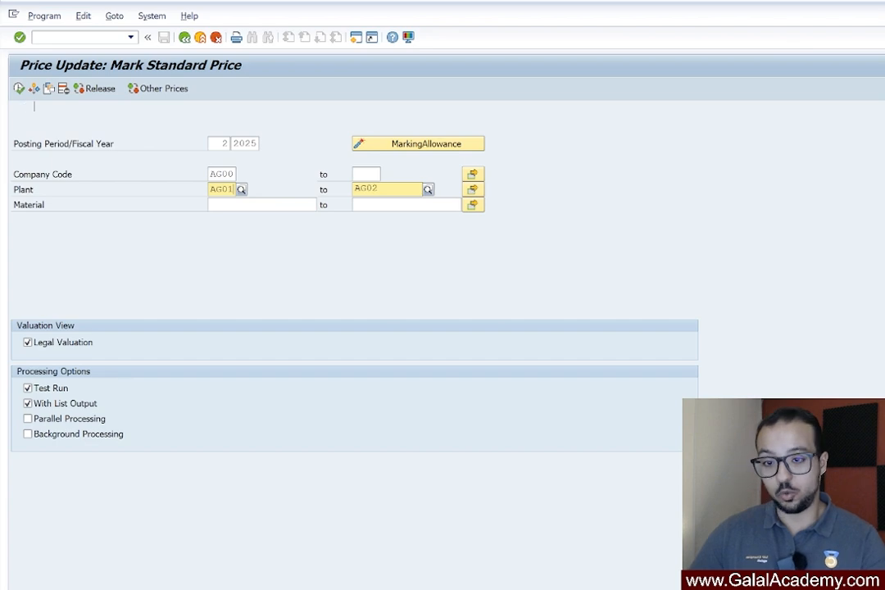
key("Tab")
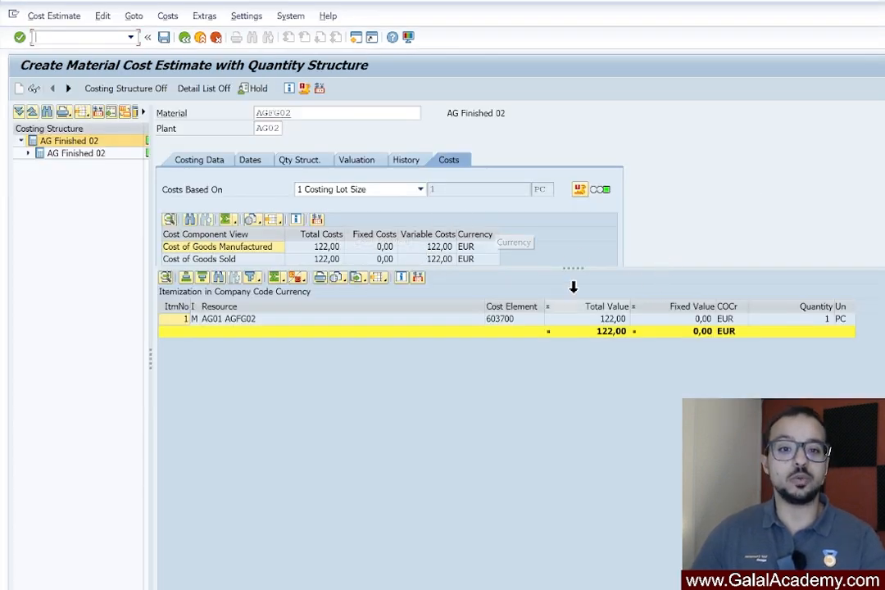
Save the AG02 cost estimate in its own session and enter material AGFG02 in the price update selection
left_click(165, 40)
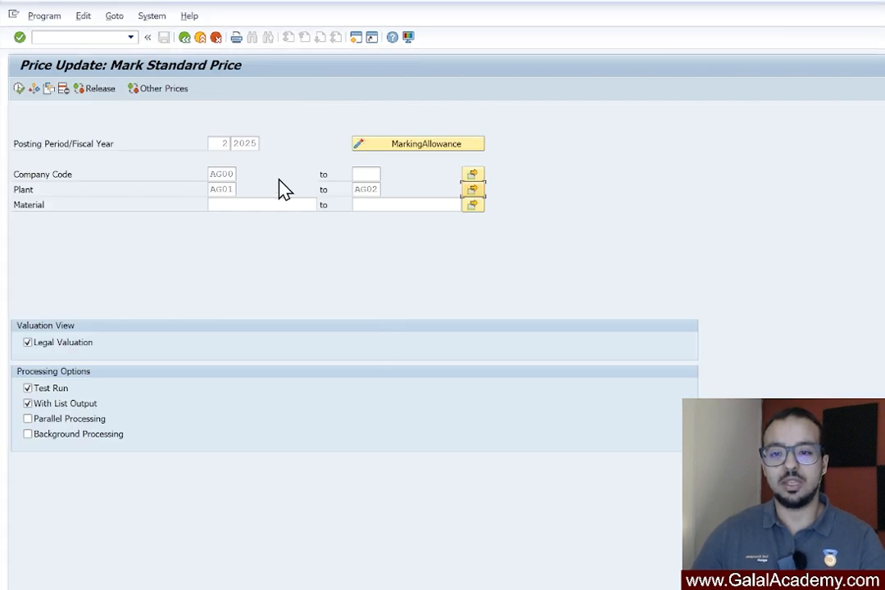
left_click(259, 202)
type("A")
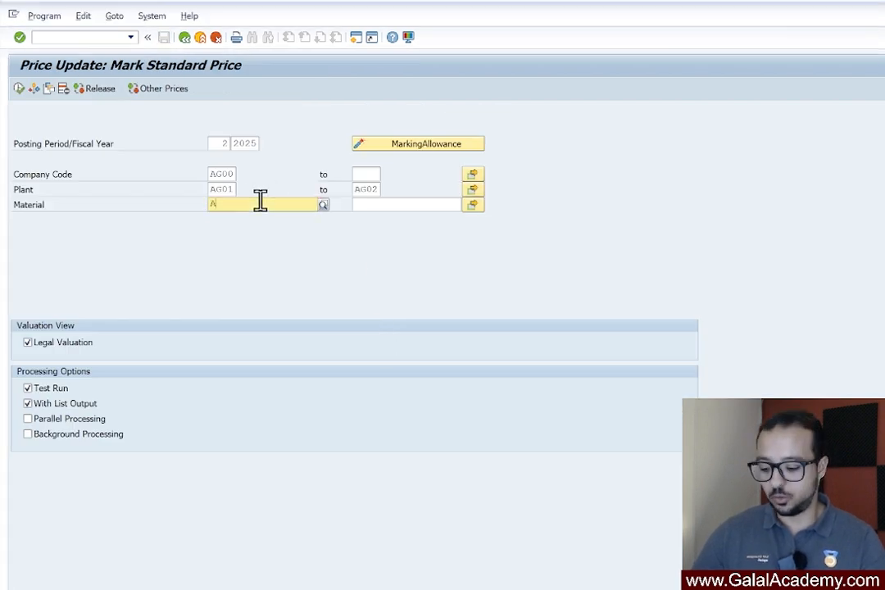
type("GFG")
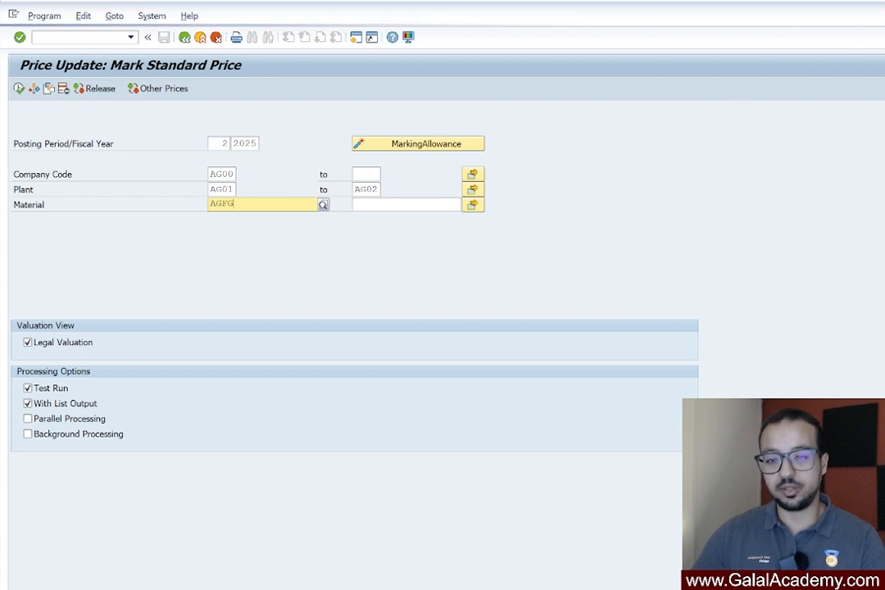
type("02")
key("Return")
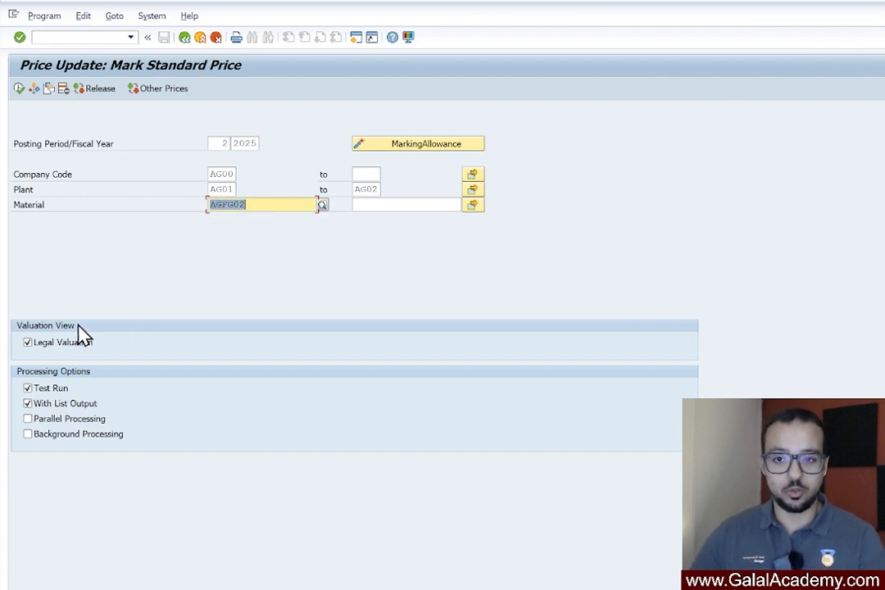
Set the price update's posting period to 3 of 2025 and open its marking allowance
left_click(230, 143)
type("3")
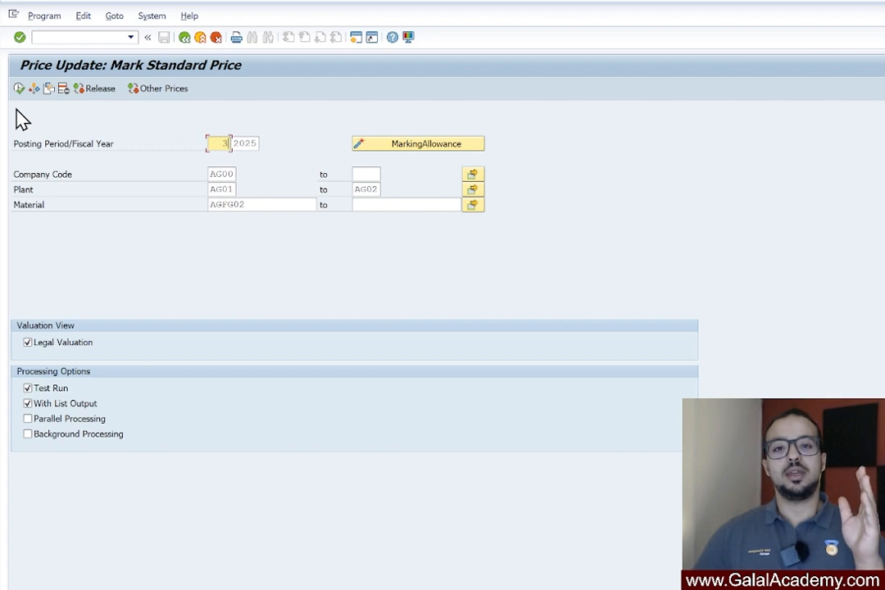
left_click(405, 145)
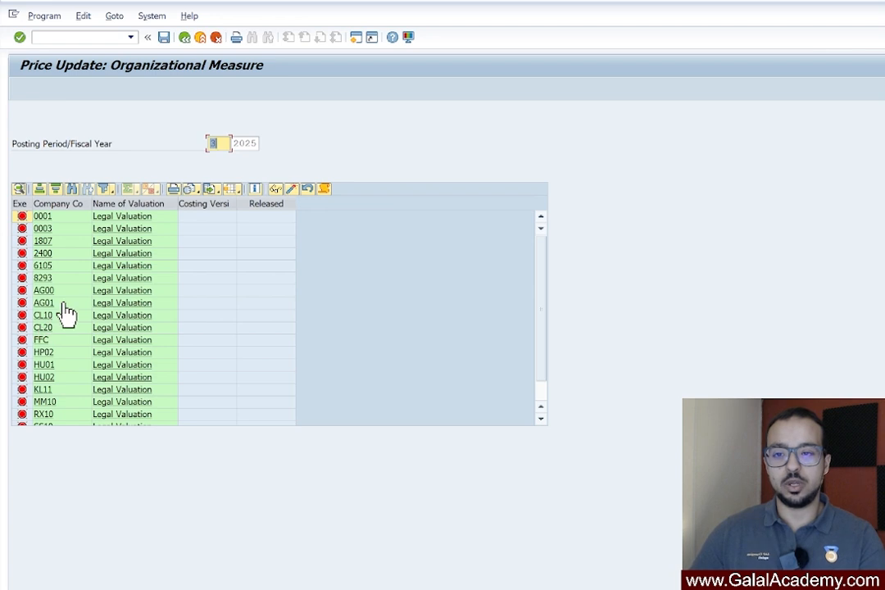
Permit costing variant AGC1 with costing version 01 for company code AG00, save, and return to the marking selection
left_click(61, 303)
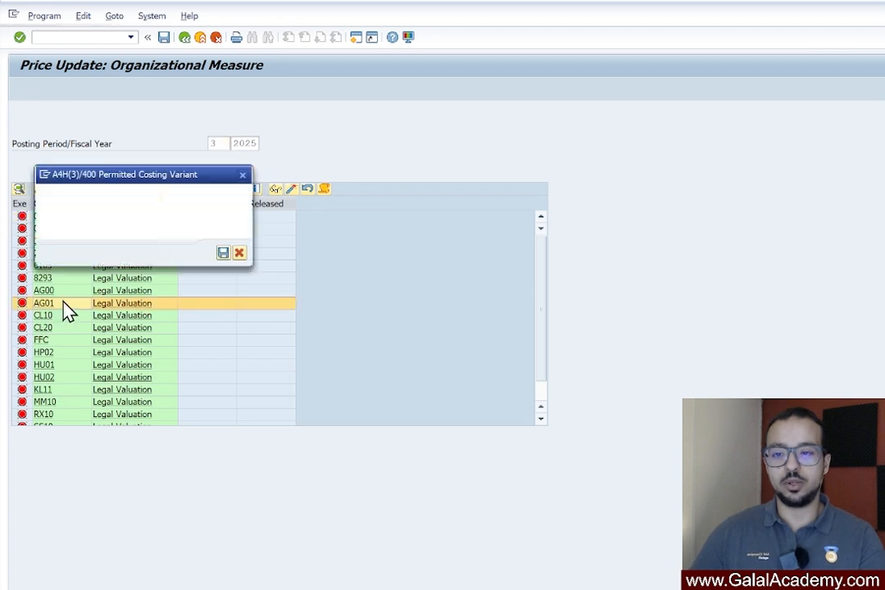
left_click(240, 256)
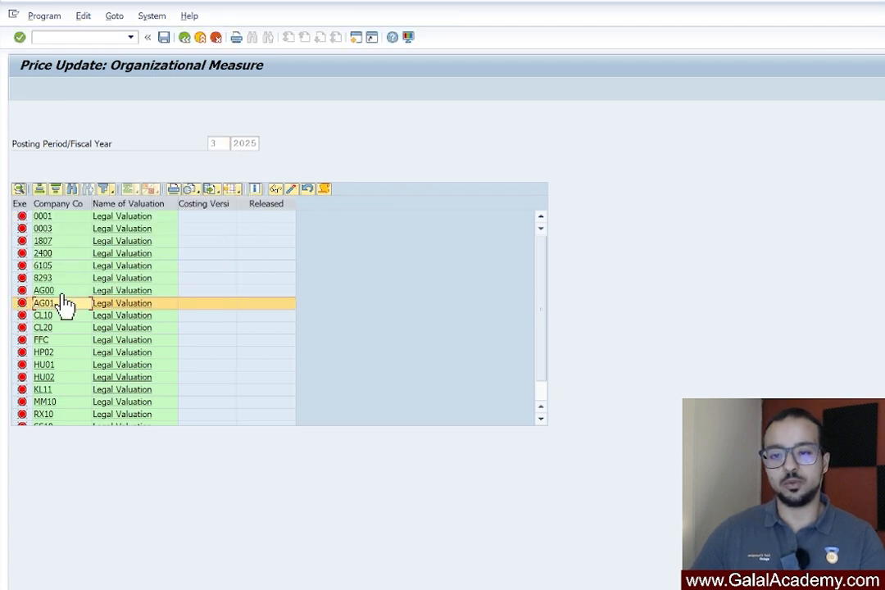
left_click(74, 291)
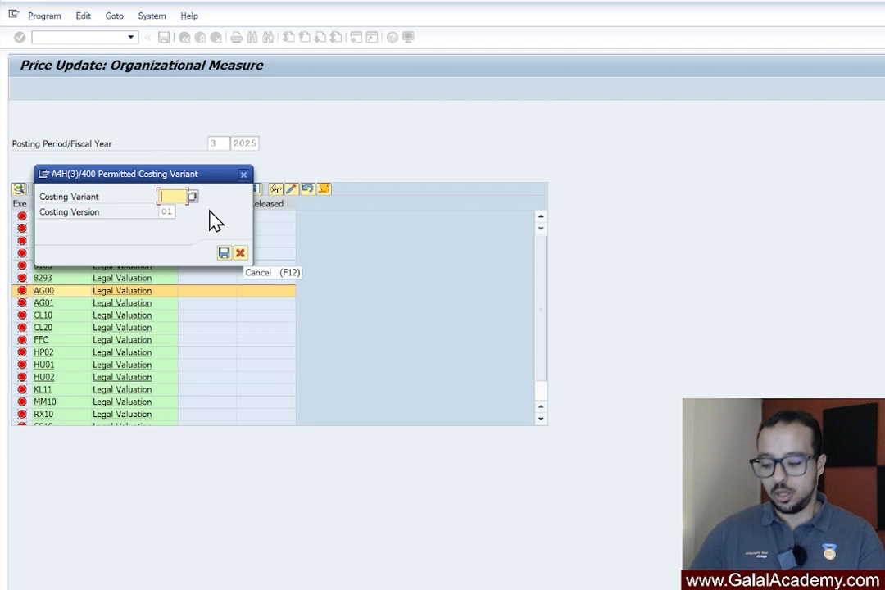
type("AG01")
key("Return")
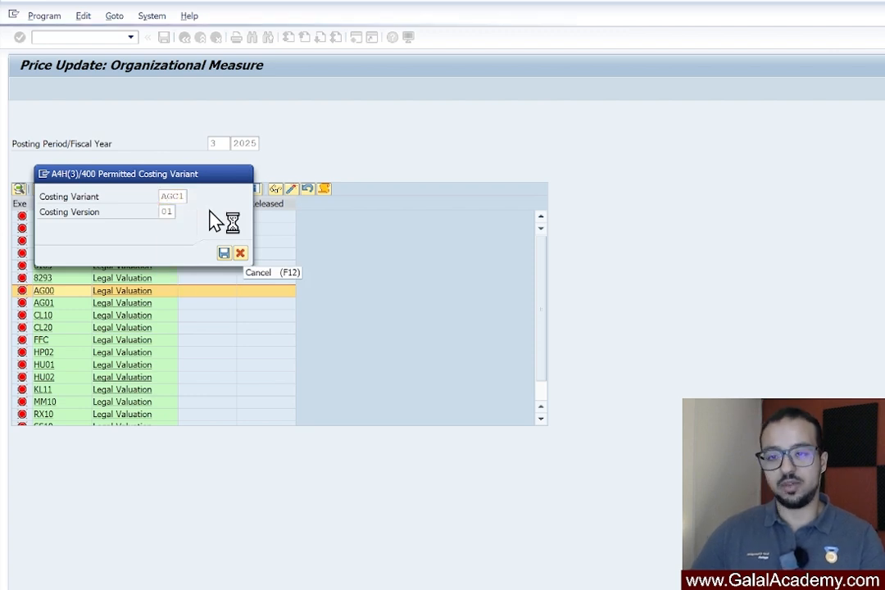
left_click(224, 253)
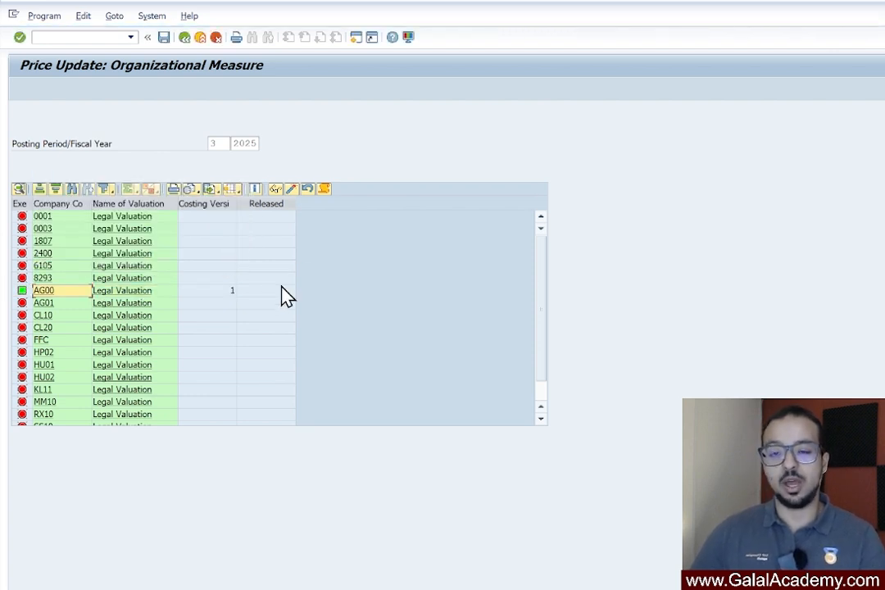
left_click(168, 39)
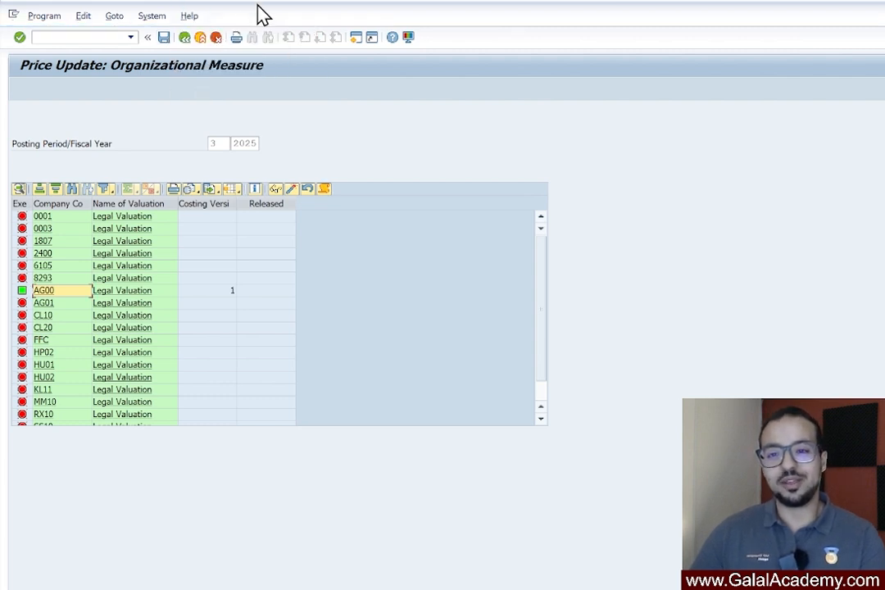
left_click(185, 38)
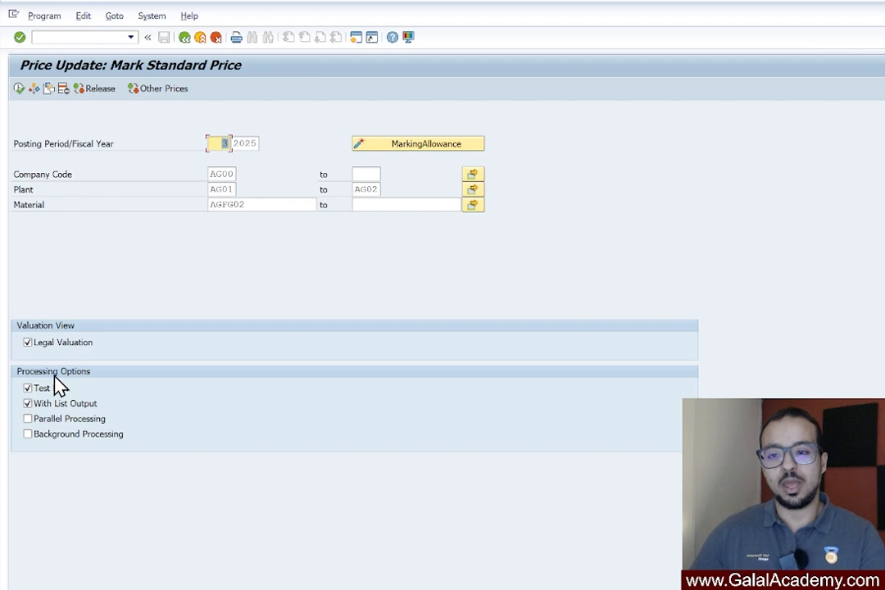
Execute the standard price marking for AGFG02 as a test run and examine the planned and standard prices in both plants
left_click(20, 89)
left_click(185, 38)
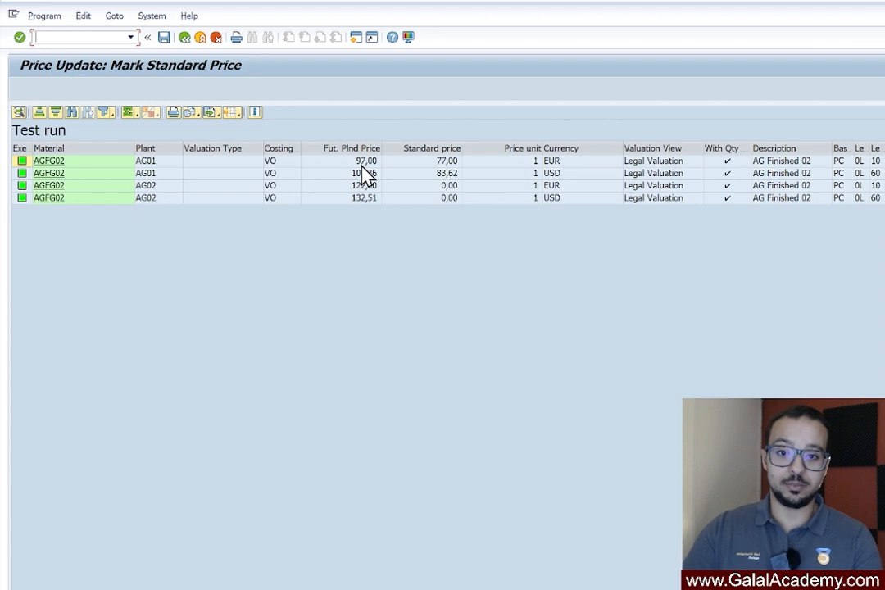
left_click(168, 187)
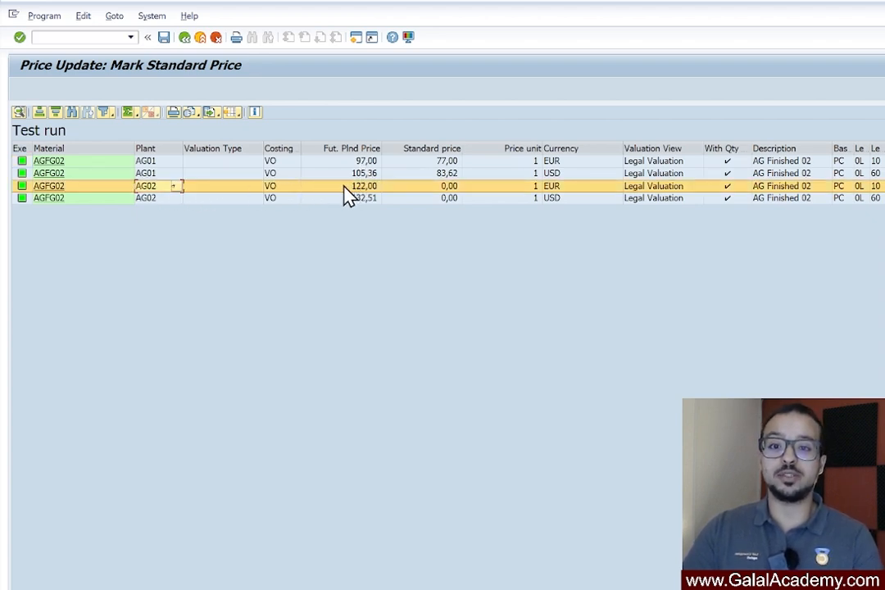
left_click(568, 162)
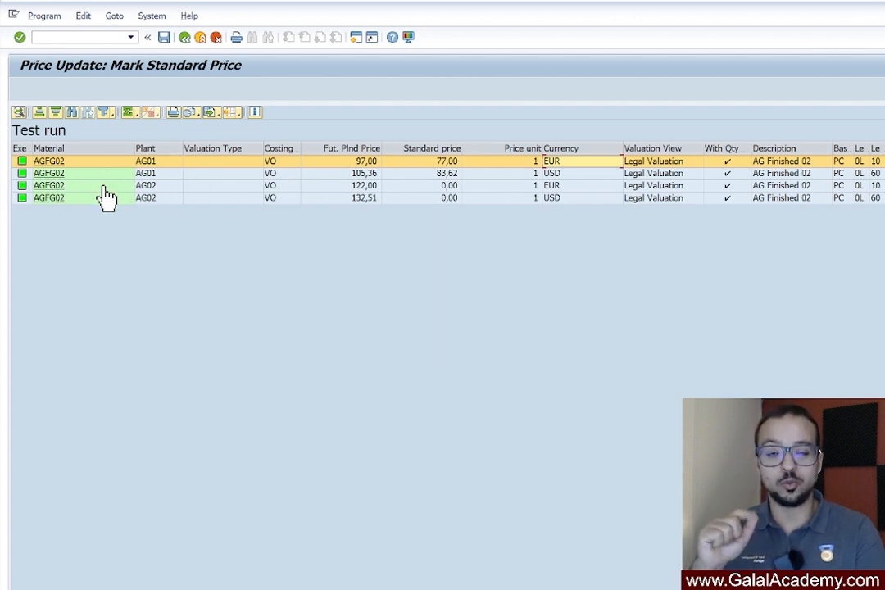
left_click(59, 187)
Replace the price update with transaction CK11N in the same session
left_click(106, 36)
type("/n")
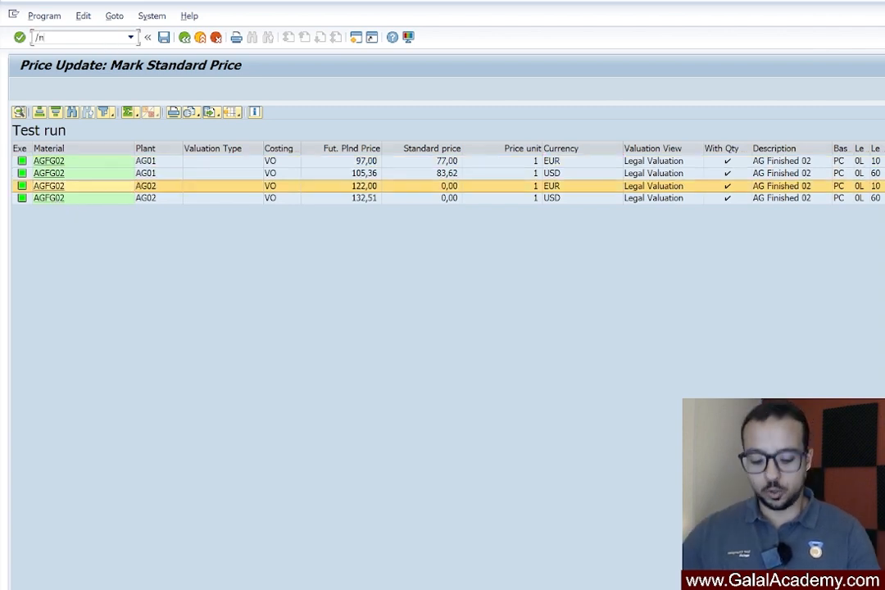
type("ck11n")
key("Return")
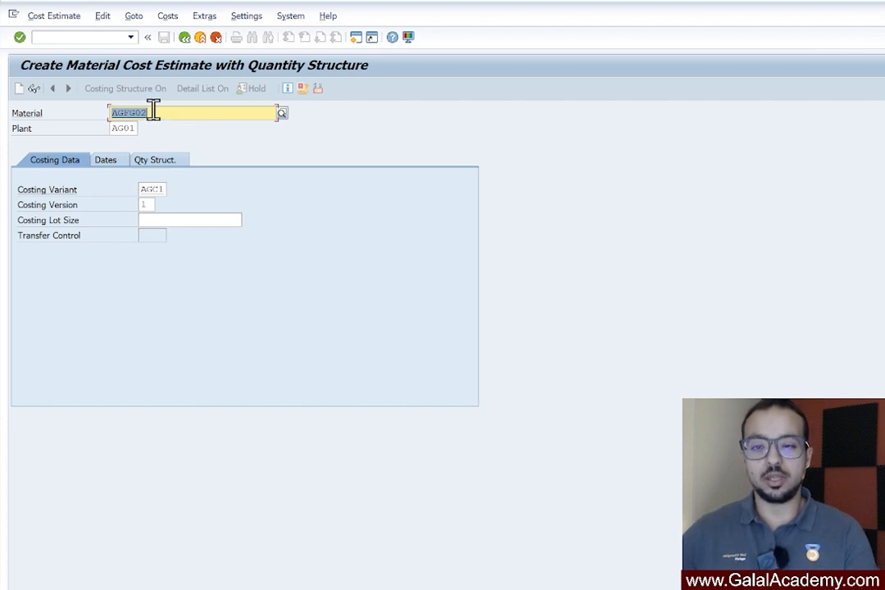
Set the cost estimate's plant to AG02 and open the material master of AGFG02 from it
left_click(127, 129)
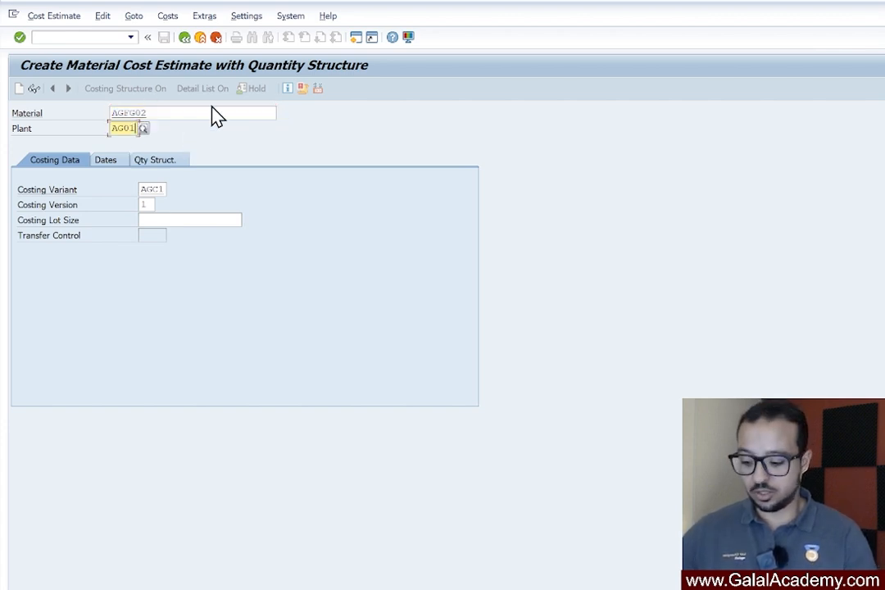
key("BackSpace")
type("2")
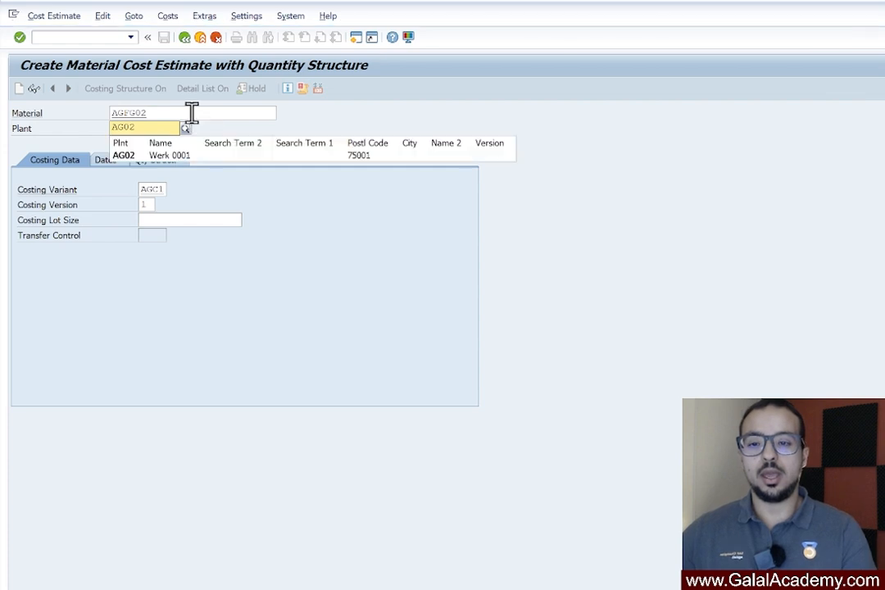
left_click(138, 112)
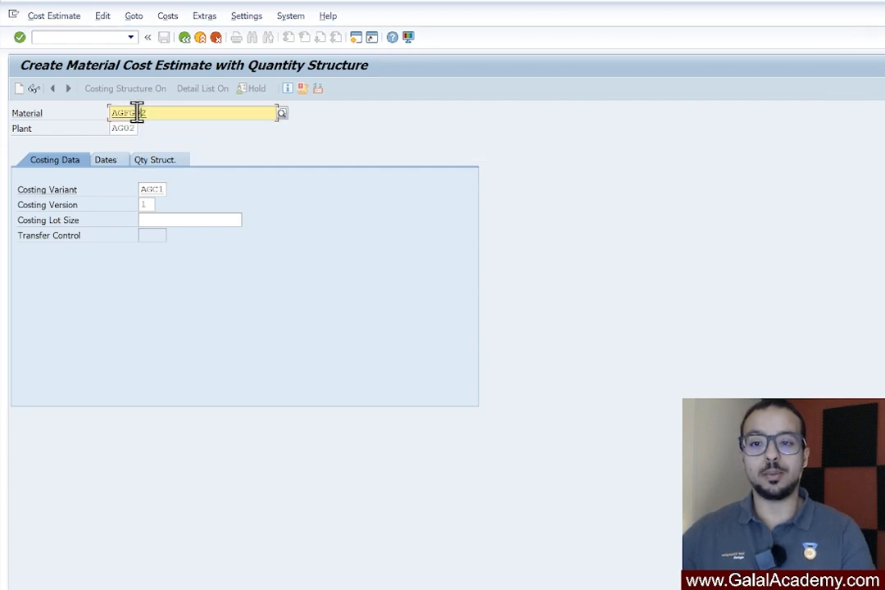
double_click(137, 113)
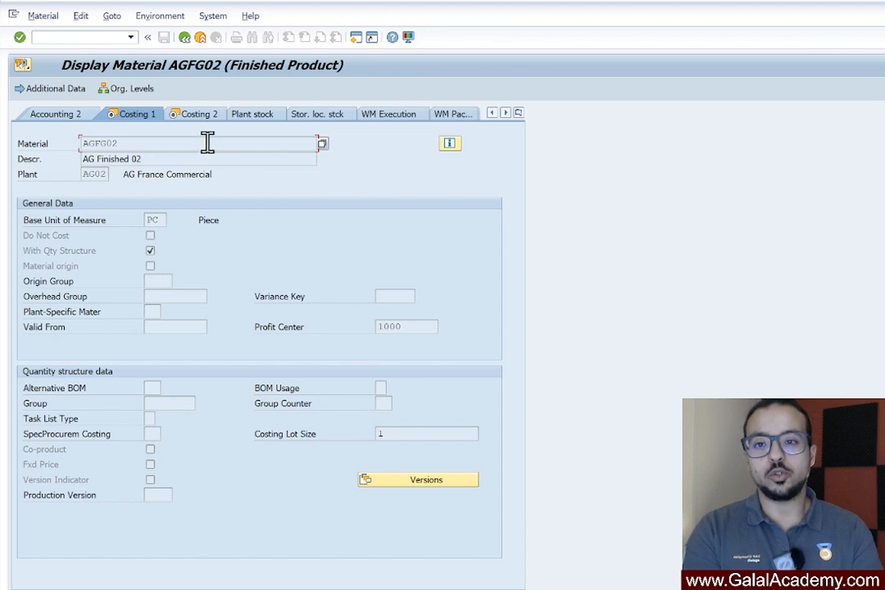
Display the MRP 2 view of AGFG02 for plant AG02 and location FR1A to examine its procurement settings
left_click(516, 113)
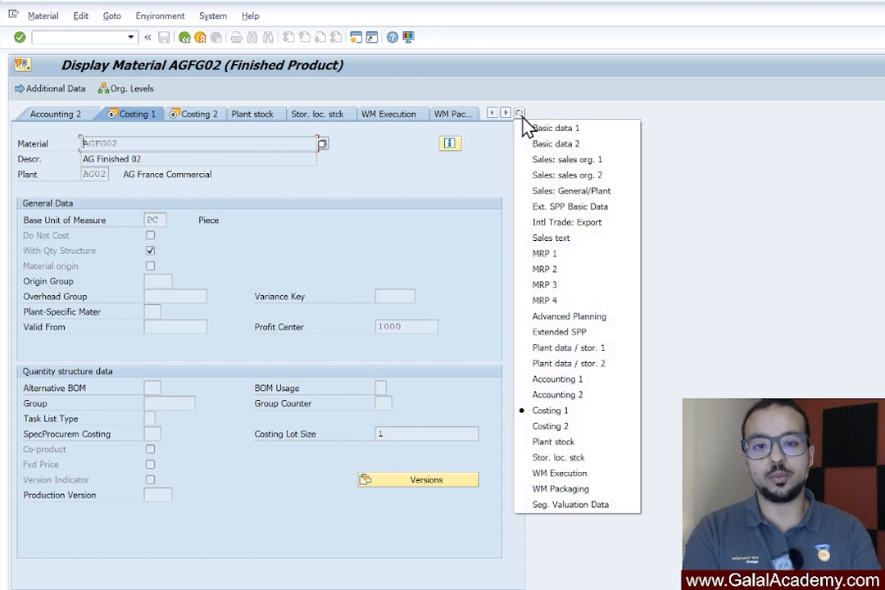
left_click(541, 267)
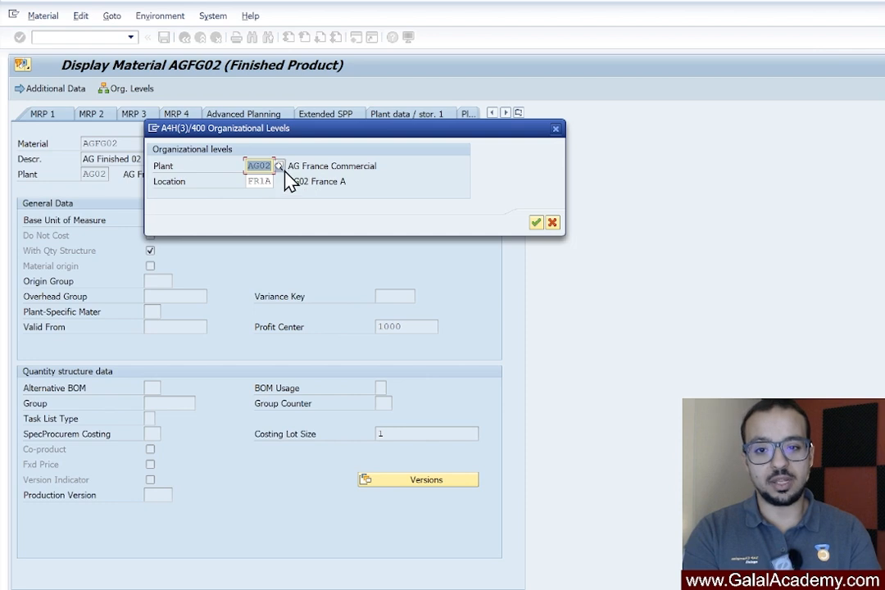
left_click(536, 223)
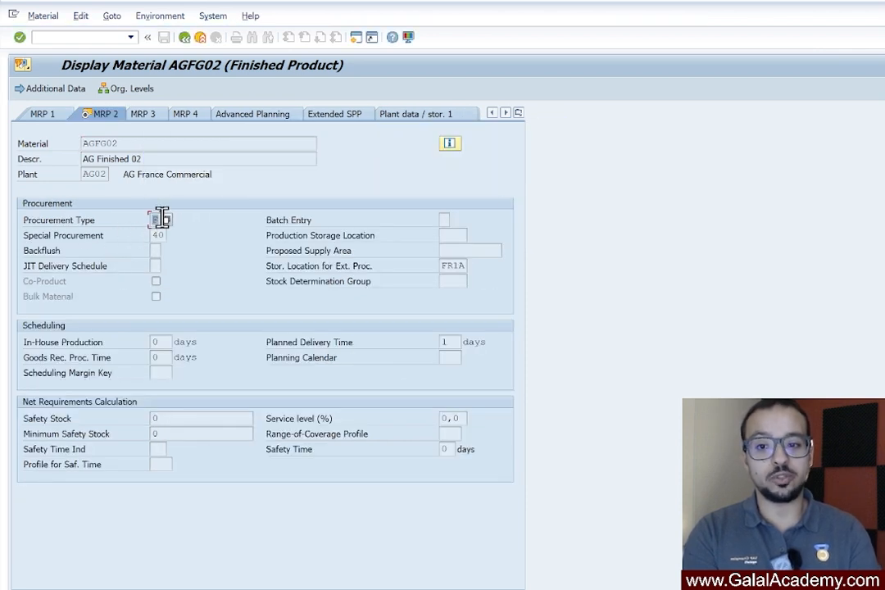
Examine the procurement type and the possible special procurement entries for AGFG02 in plant AG02
left_click(152, 219)
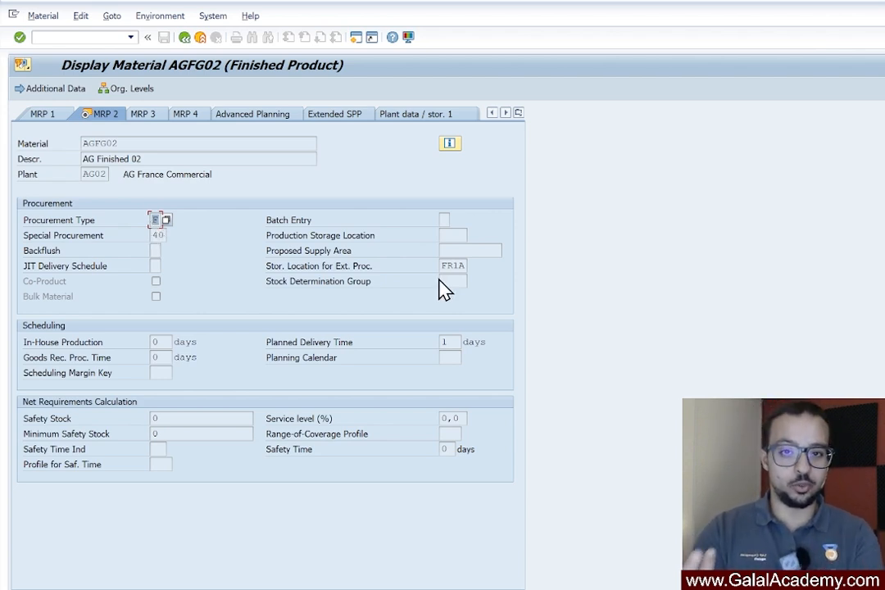
left_click(154, 235)
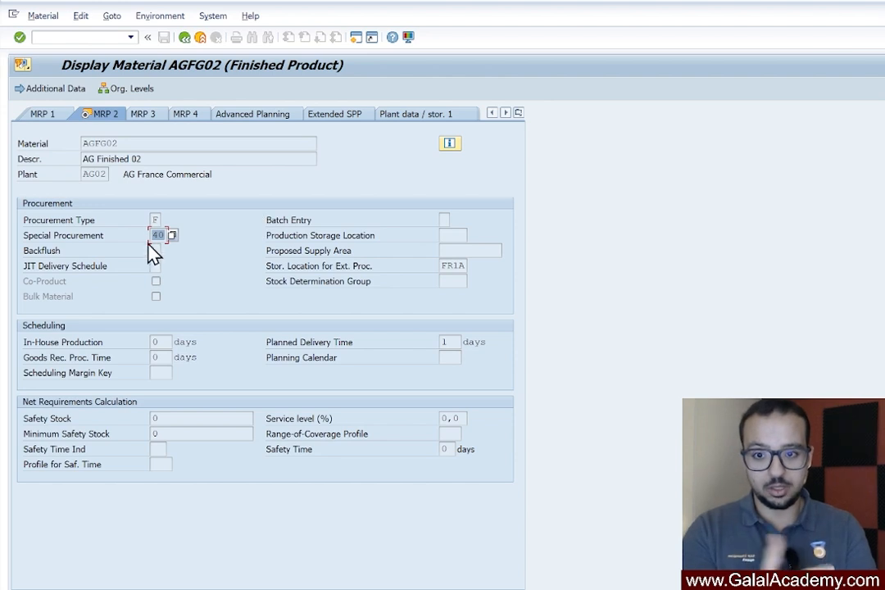
left_click(172, 236)
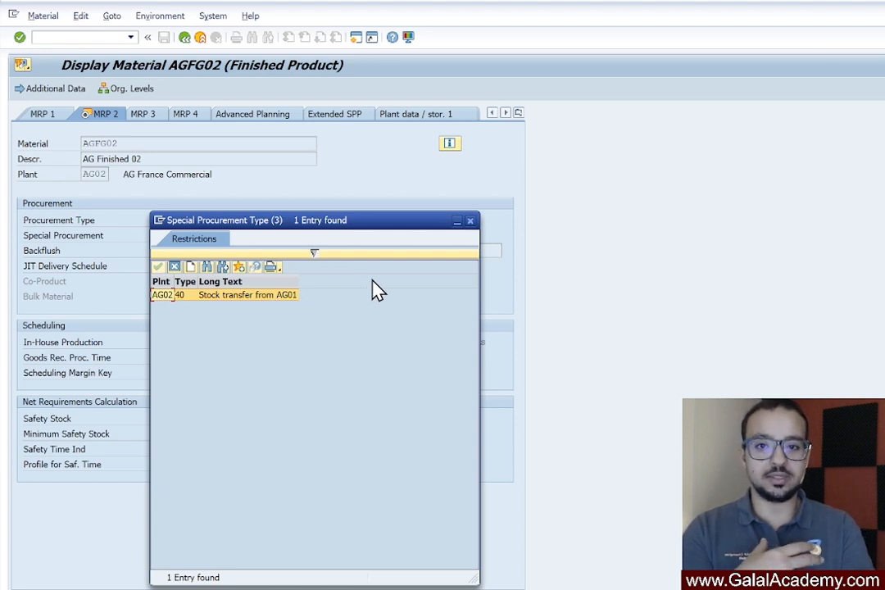
left_click(469, 221)
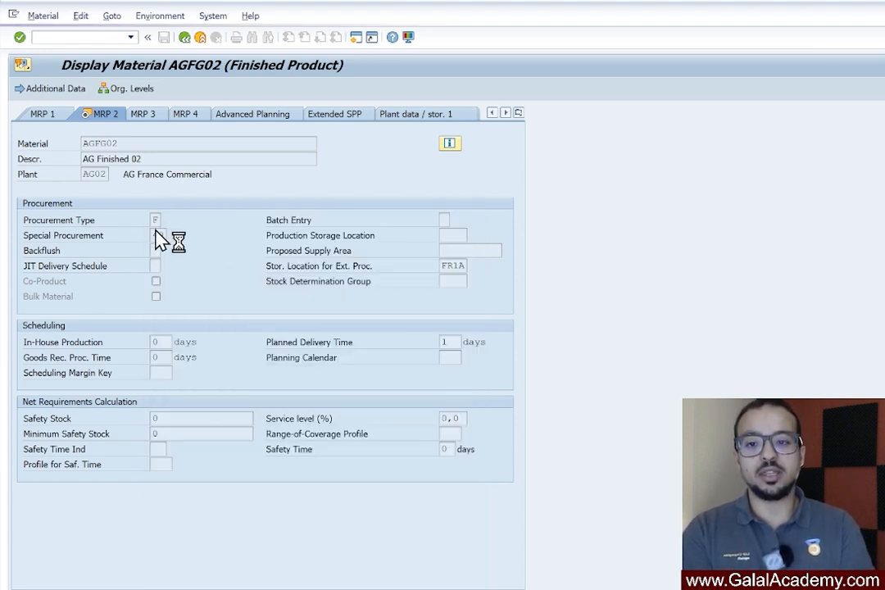
From the special procurement field's help, open the customizing activity Define Special Procurement Type under Material Requirements Planning without specifying a project
right_click(156, 238)
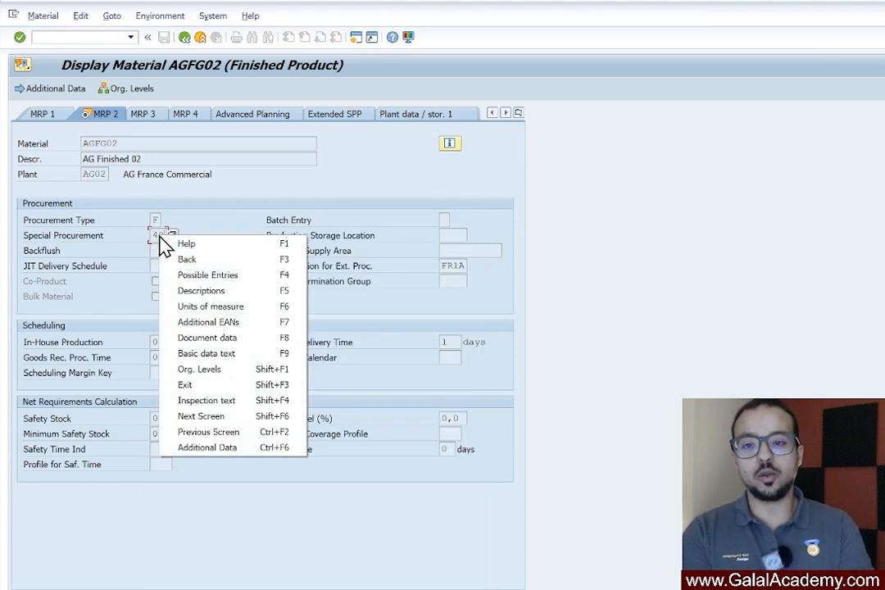
left_click(211, 250)
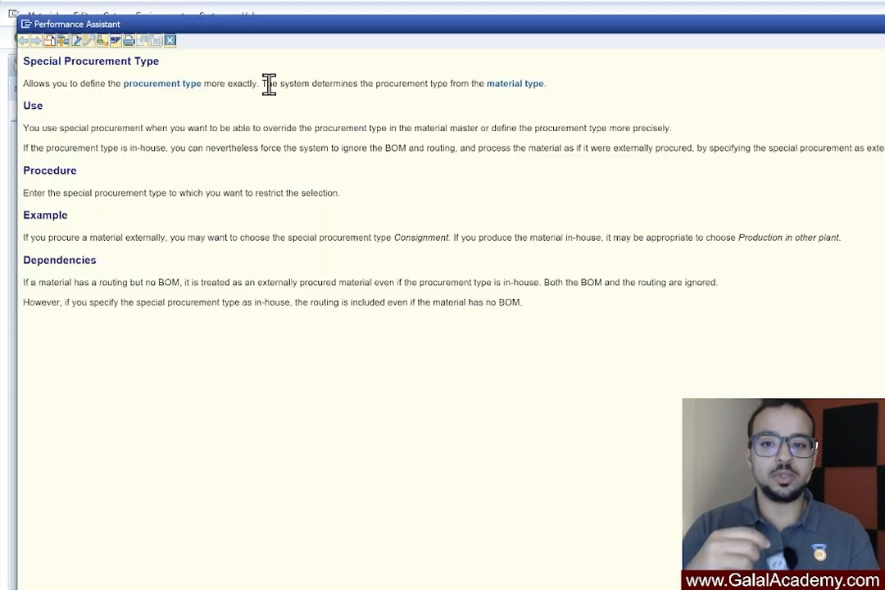
left_click(101, 40)
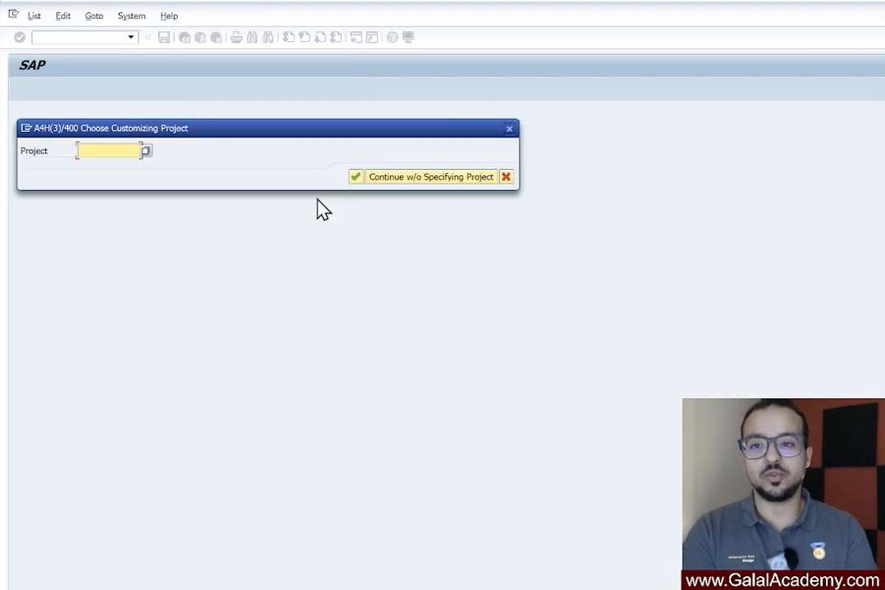
left_click(407, 181)
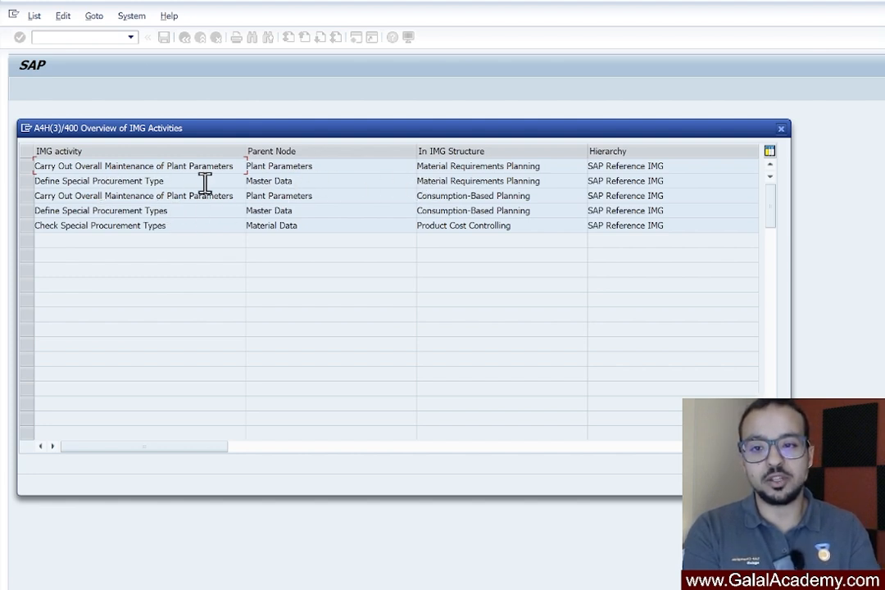
left_click(254, 181)
double_click(254, 181)
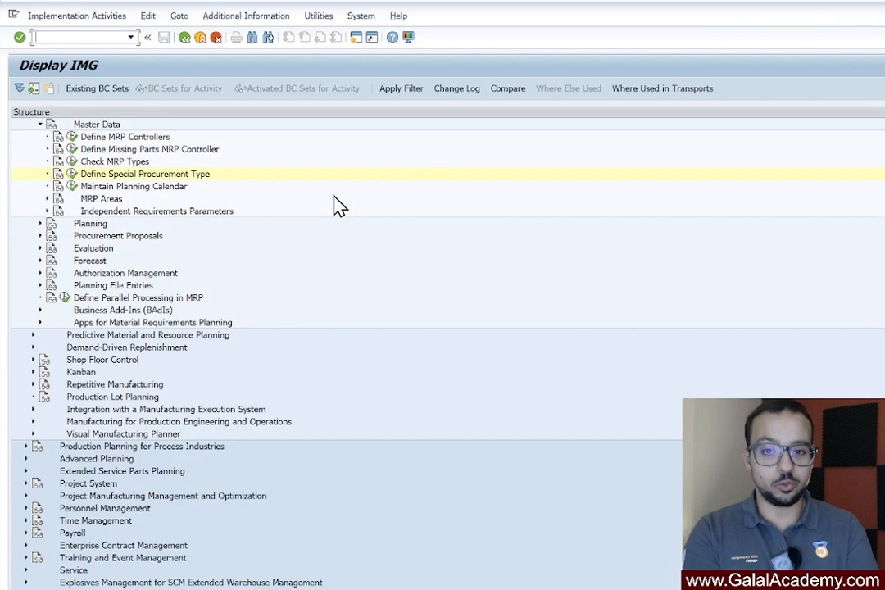
left_click(72, 173)
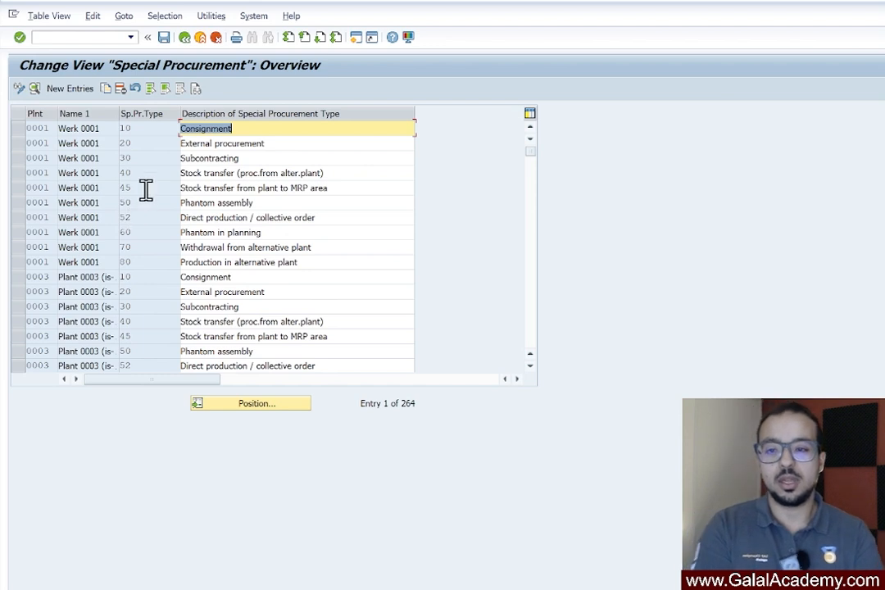
Find plant AG02's special procurement type 40 and examine its procurement type, special procurement and supplying plant
left_click(254, 405)
type("ag02")
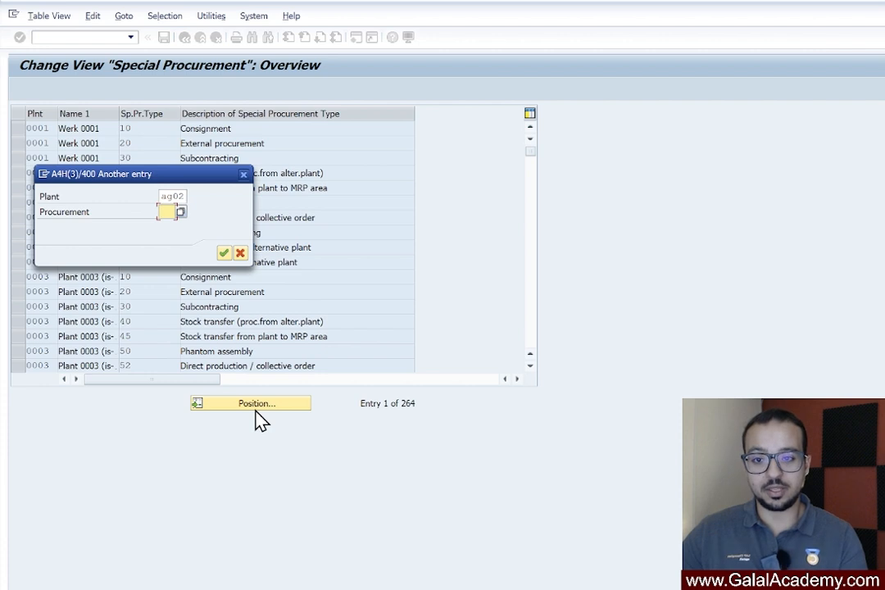
key("Return")
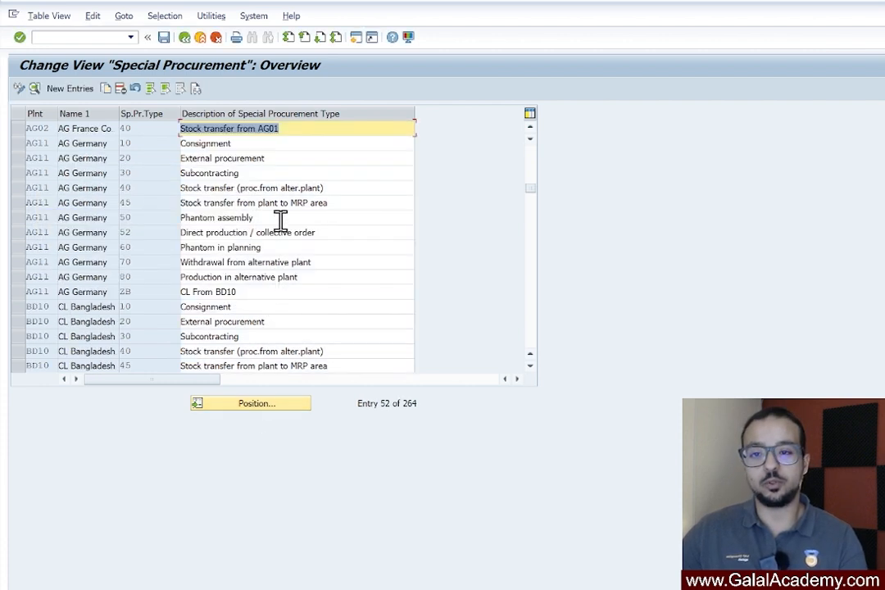
left_click(18, 129)
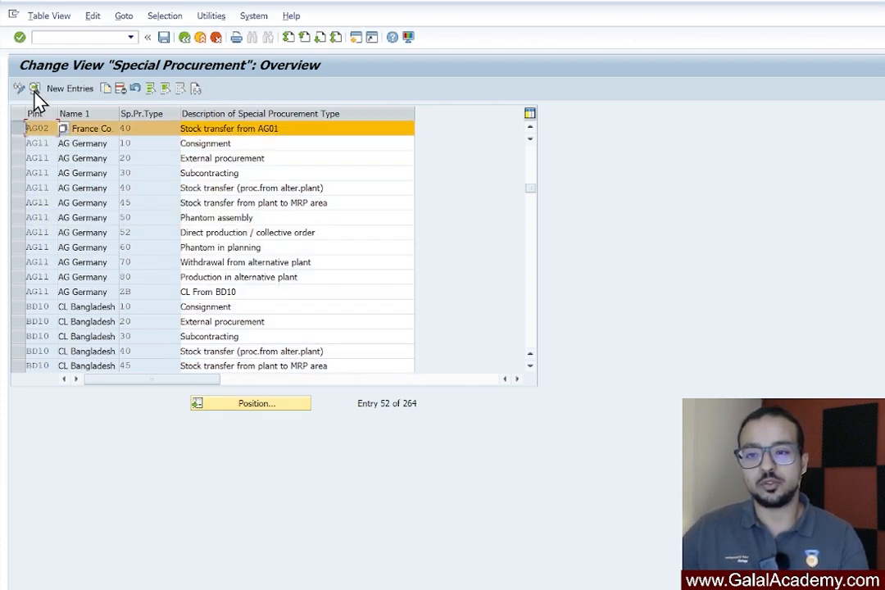
left_click(33, 89)
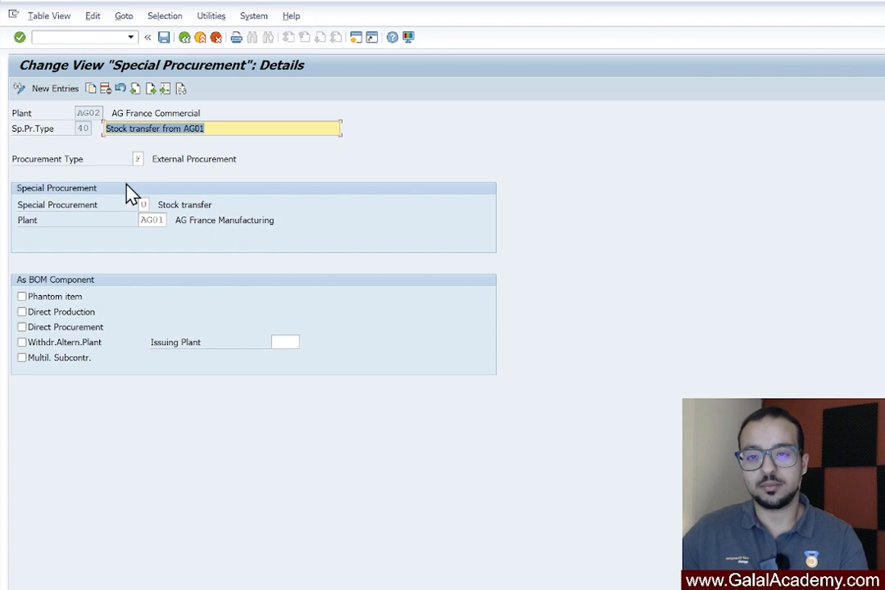
left_click(137, 158)
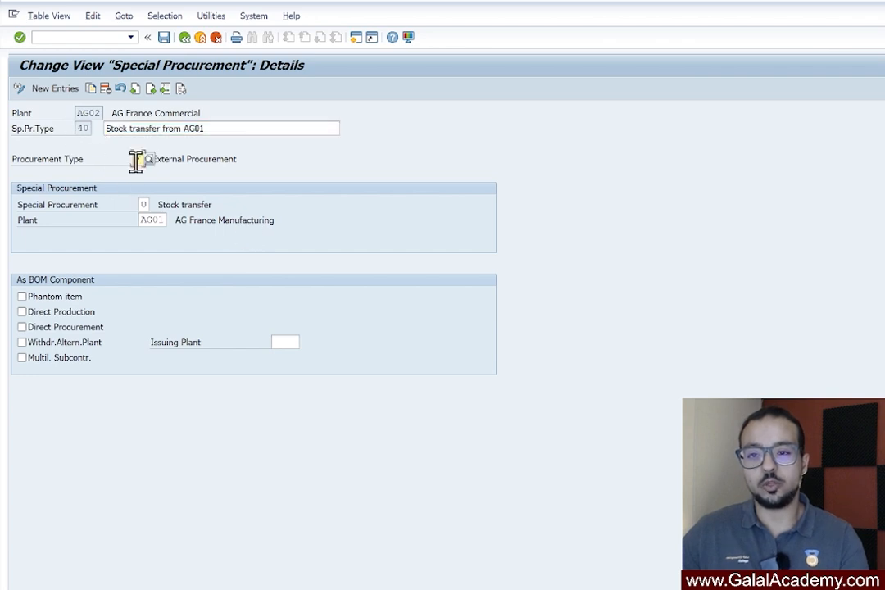
left_click(145, 204)
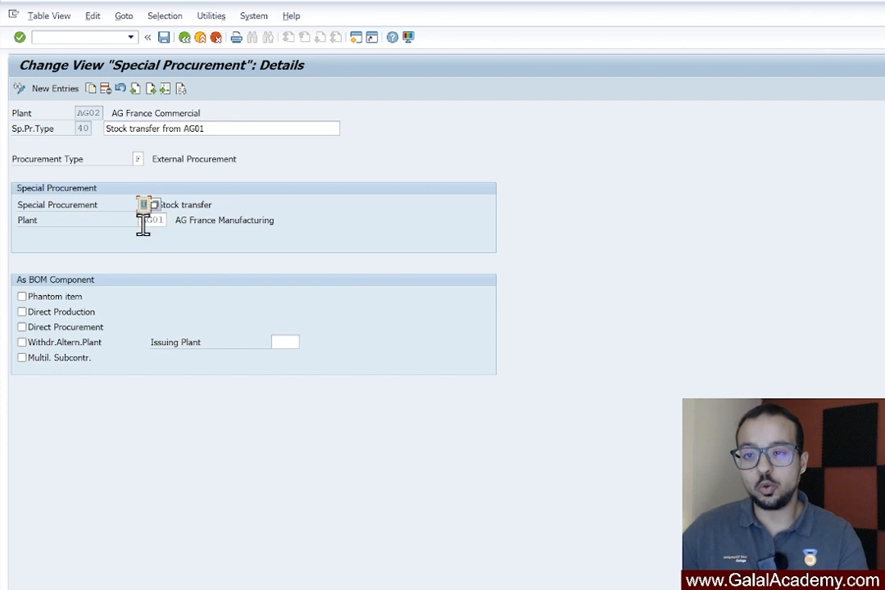
left_click_drag(142, 221, 188, 223)
left_click(279, 223)
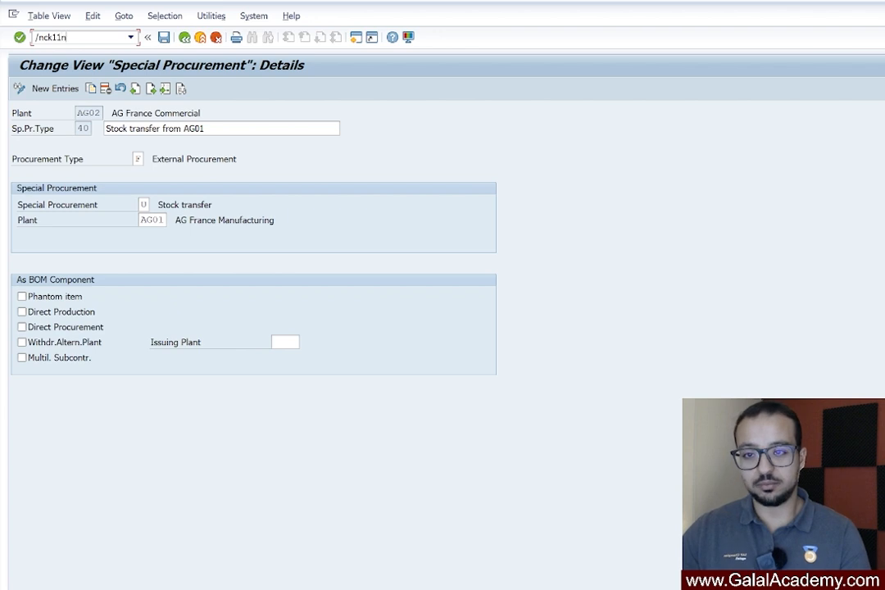
Restart transaction CK11N and create the cost estimate for AGFG02 in plant AG02 with the default dates
key("Return")
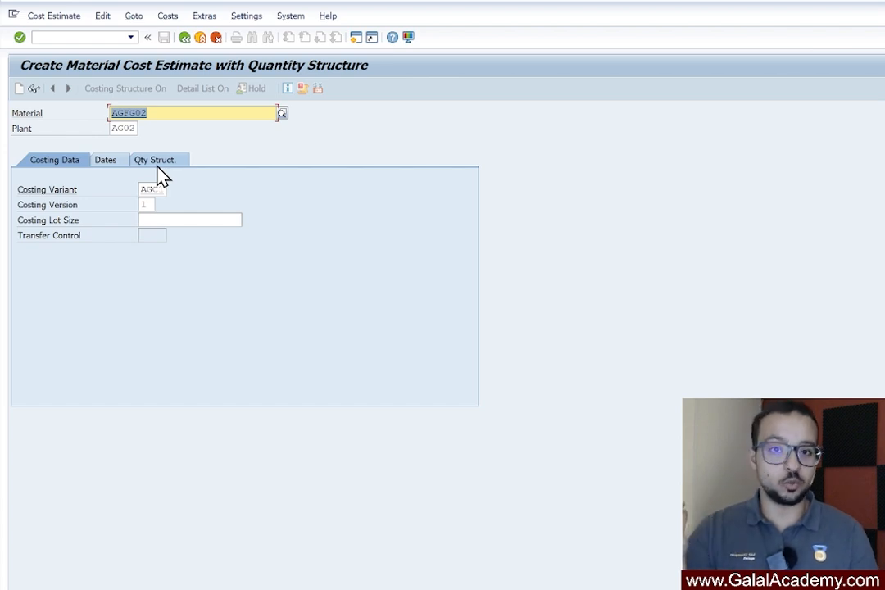
key("Return")
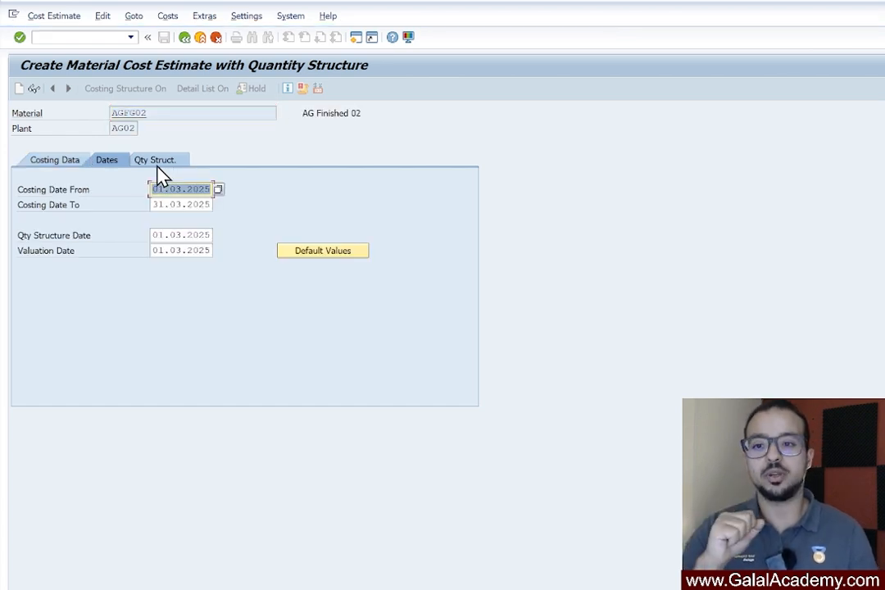
left_click(159, 164)
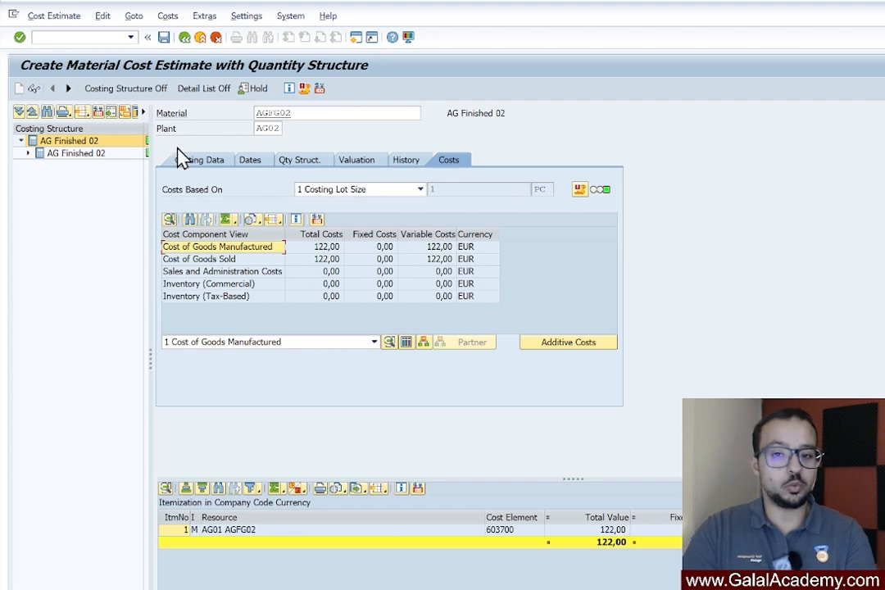
Examine the estimate's special procurement data, valuation and transfer control, and leave it without saving
left_click(303, 161)
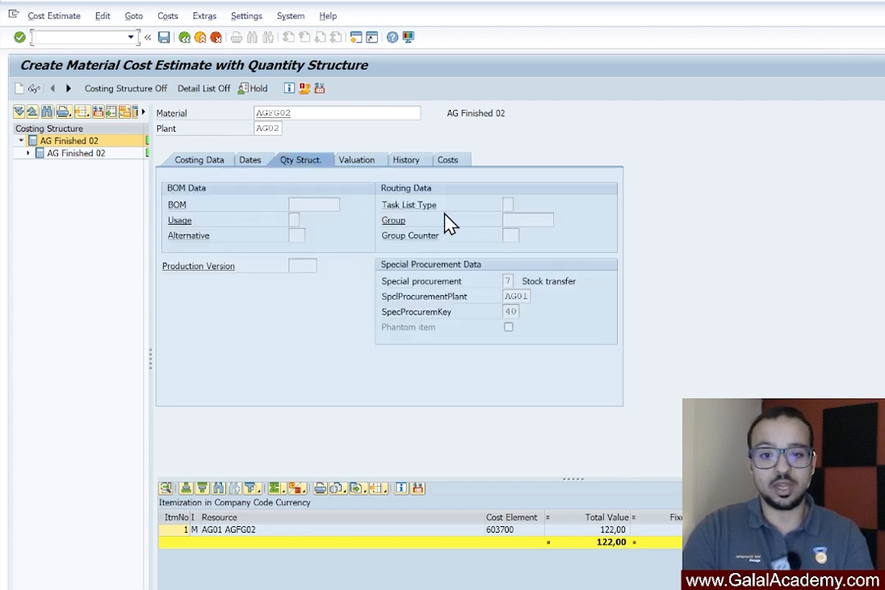
double_click(509, 311)
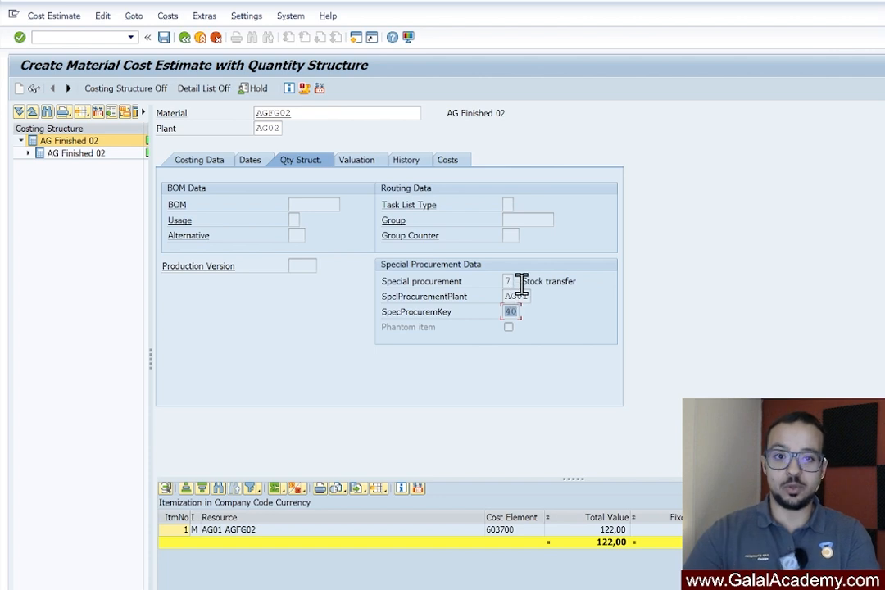
left_click(354, 160)
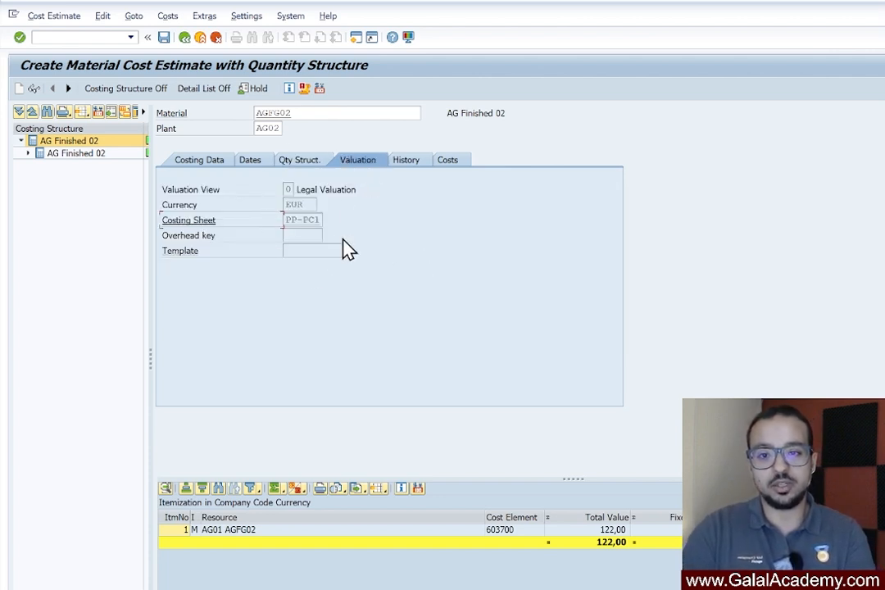
left_click(214, 167)
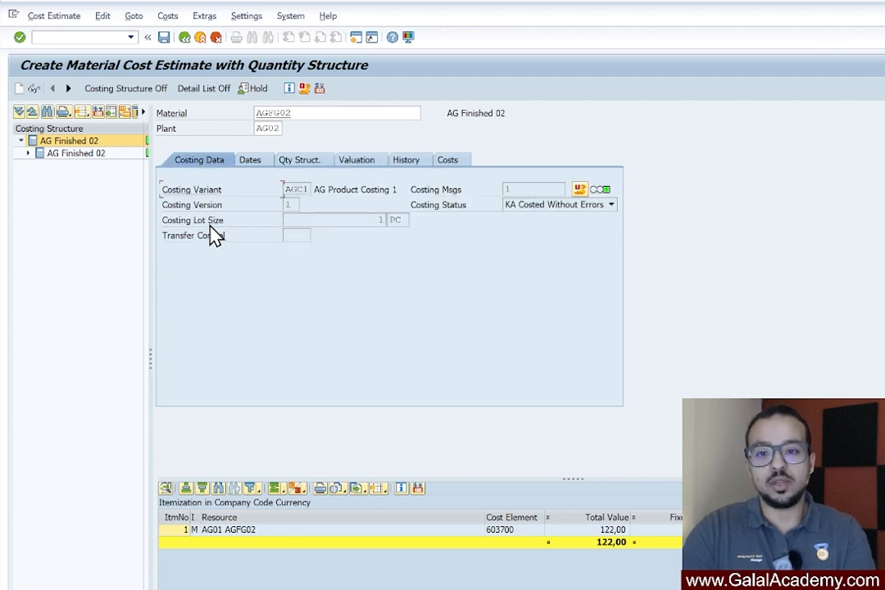
left_click(302, 235)
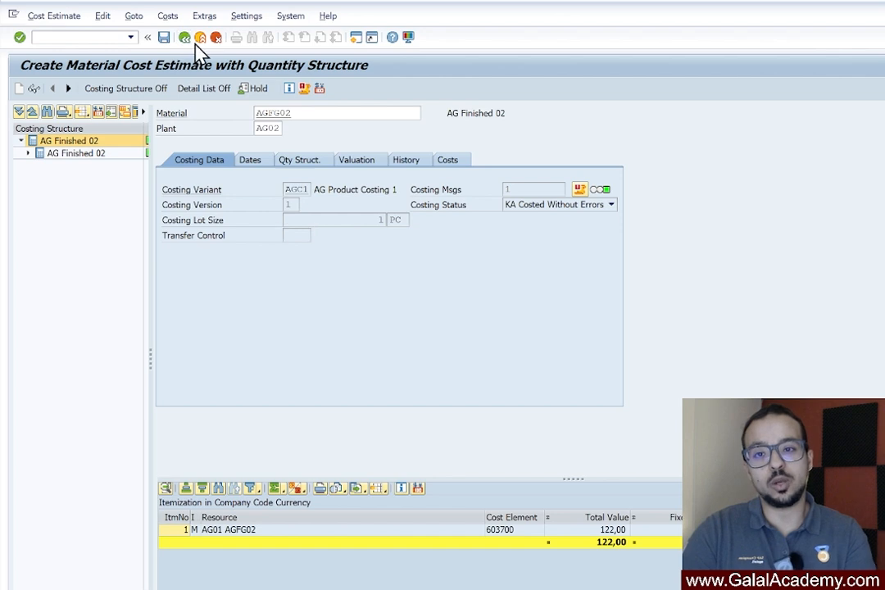
left_click(199, 37)
left_click(297, 259)
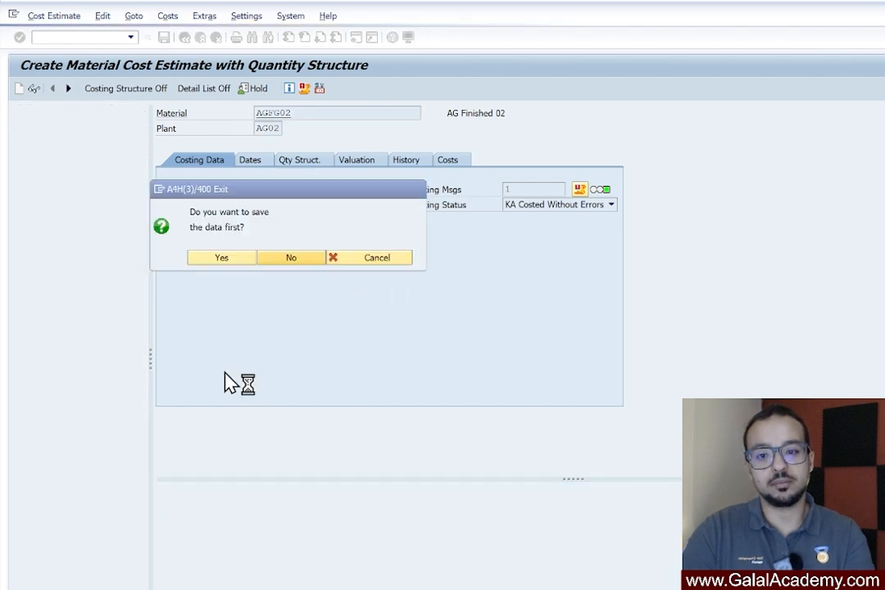
Open costing variant AGC1 for changing and assign transfer control AG01 AG Transfer to it
double_click(153, 189)
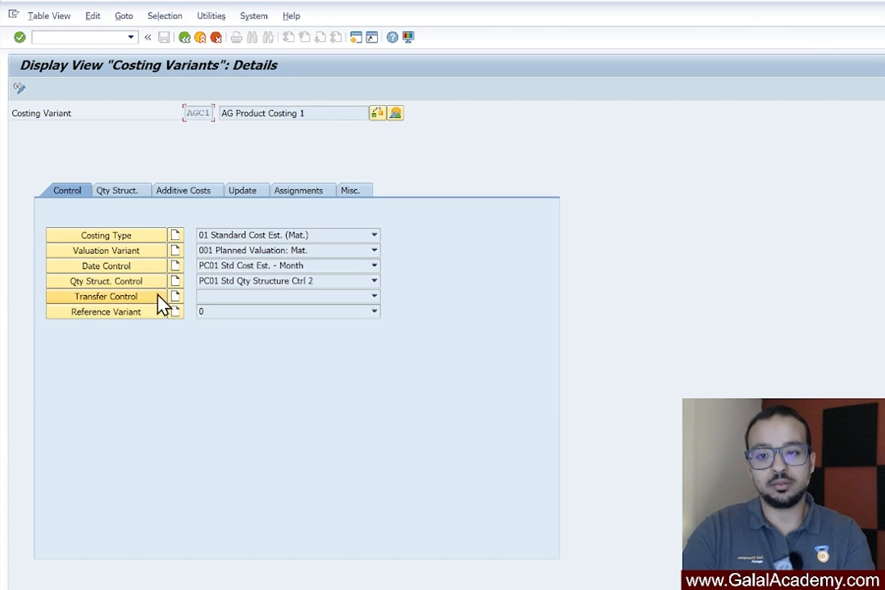
left_click(19, 87)
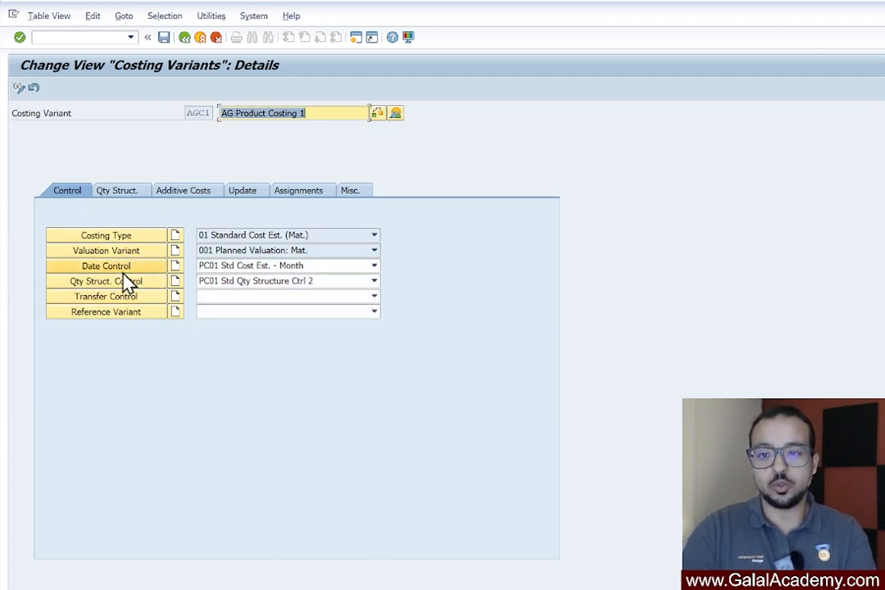
left_click(224, 298)
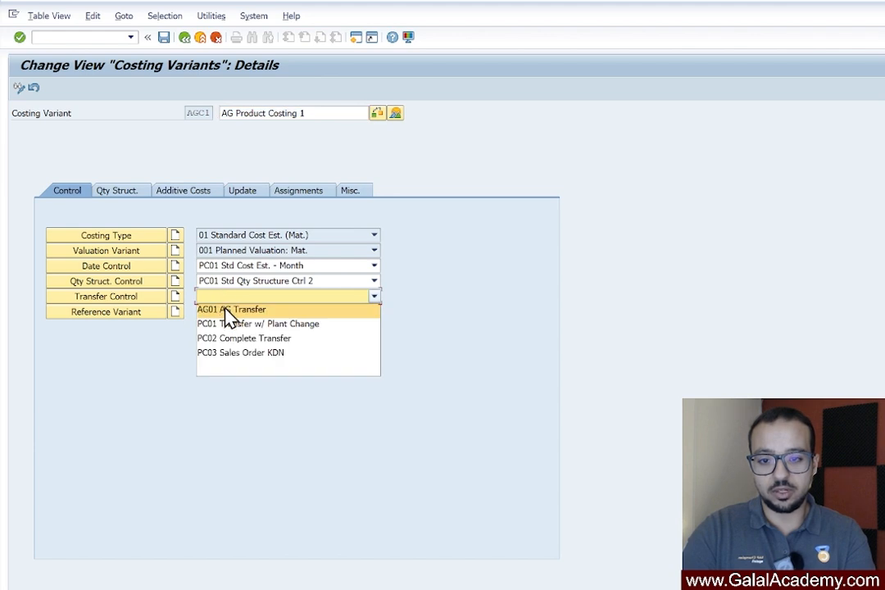
left_click(230, 310)
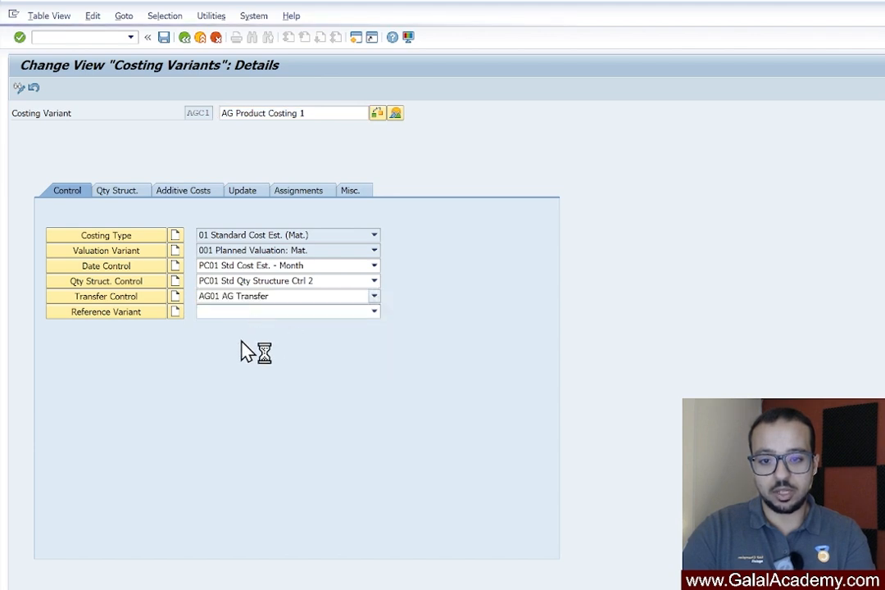
Examine the single-plant and cross-plant strategy sequences of transfer control AG01 and return to the costing variant
left_click(129, 297)
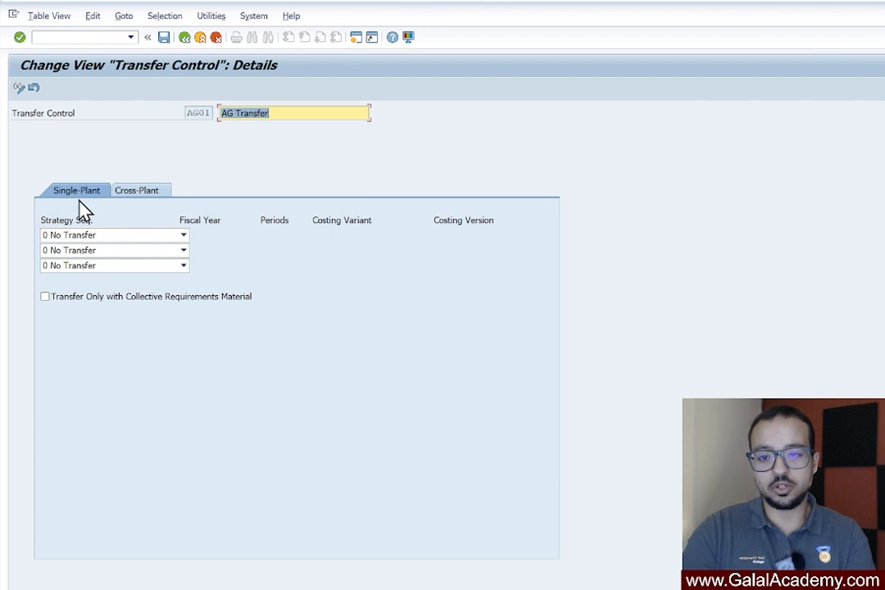
left_click(154, 193)
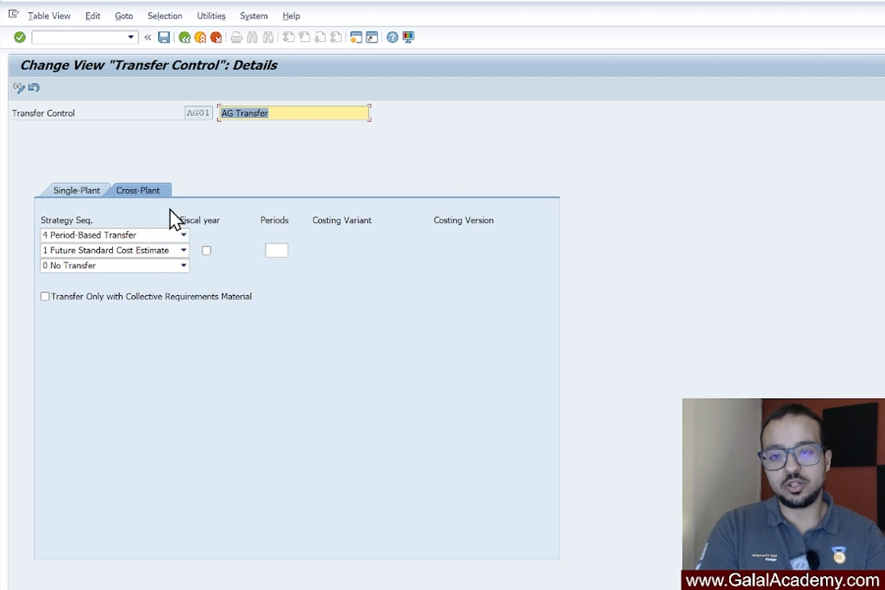
left_click(185, 38)
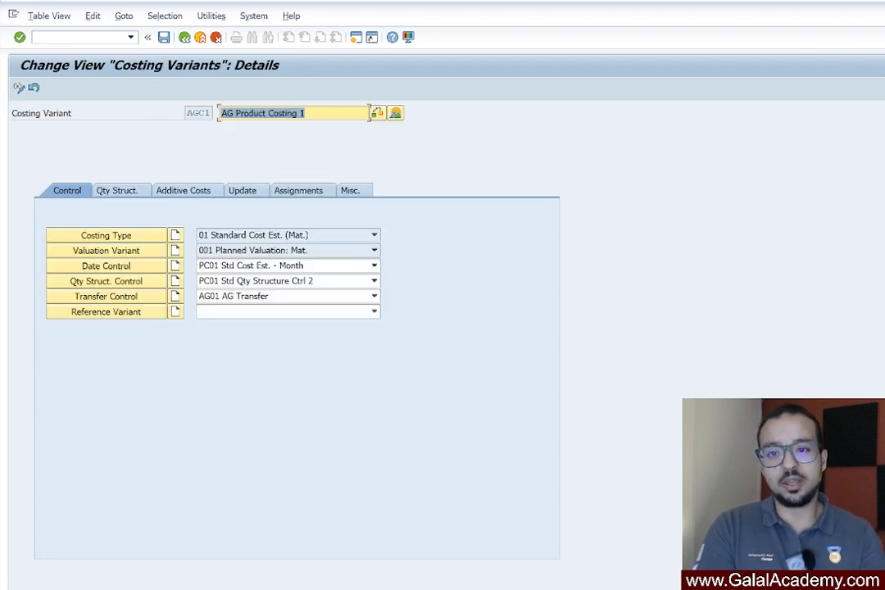
Leave costing variant AGC1 and save its changes
left_click(184, 39)
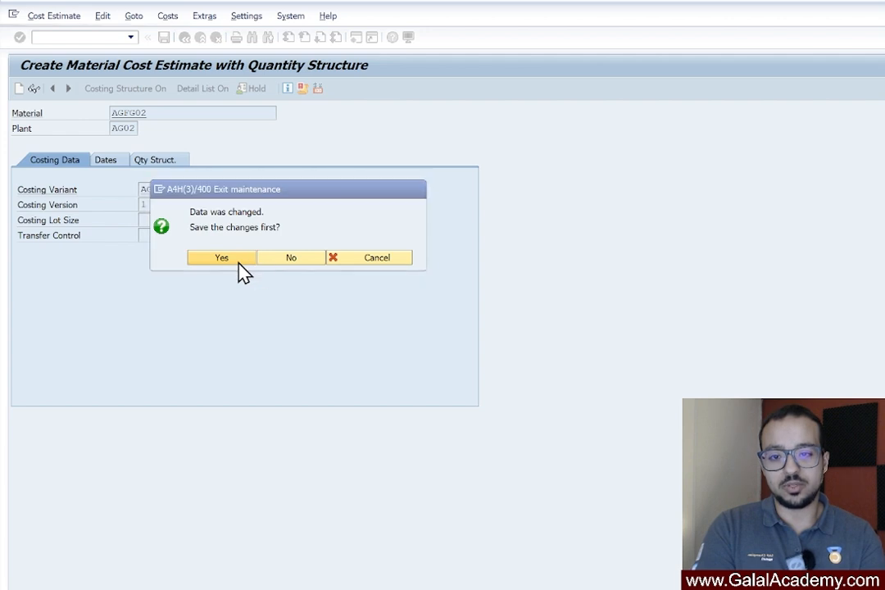
left_click(242, 271)
left_click(301, 223)
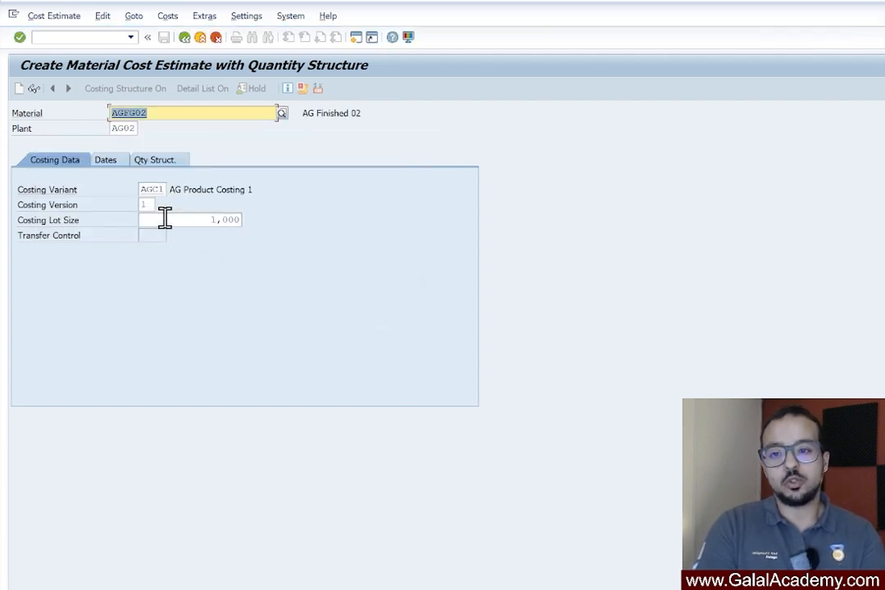
Restart transaction CK11N for material AGFG02 in plant AG02 with costing variant AGC1 and check the proposed transfer control
left_click(49, 37)
type("/nck11n")
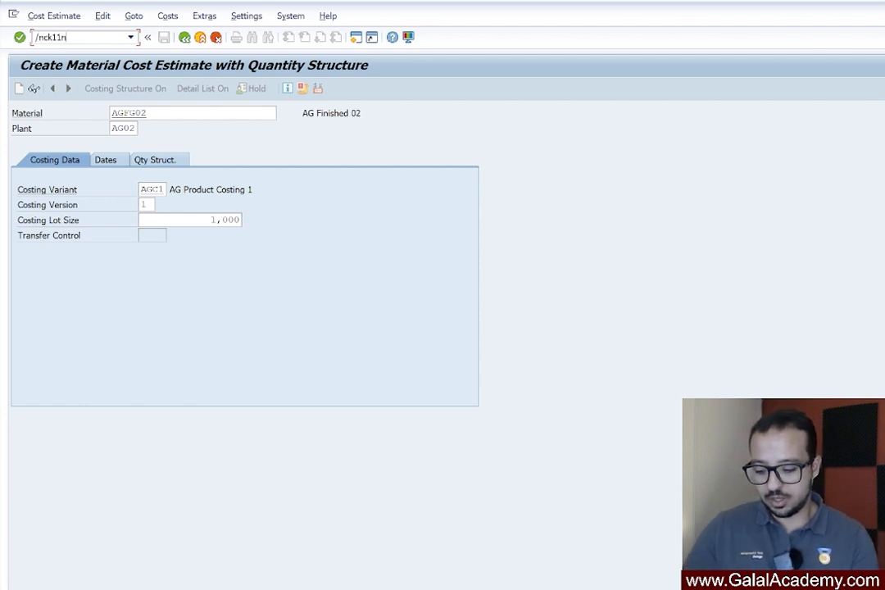
key("Return")
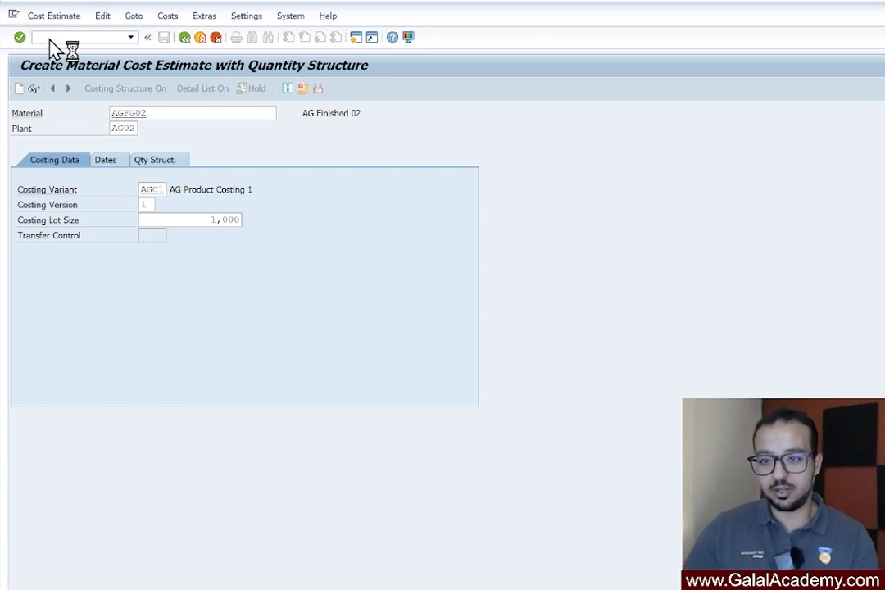
double_click(149, 235)
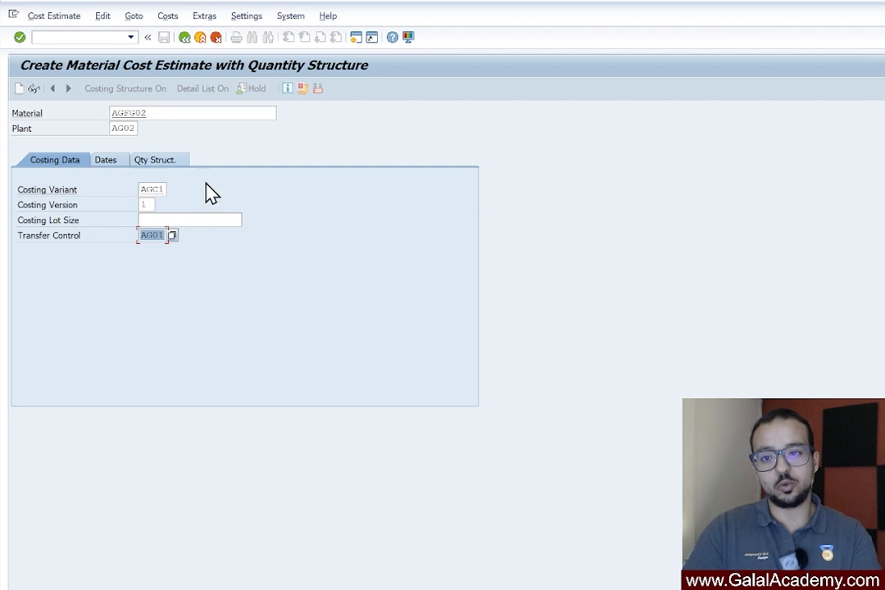
Run the cost estimate with costing dates 01.03.2025 to 31.03.2025 and enlarge the itemization area below the cost component view
key("Return")
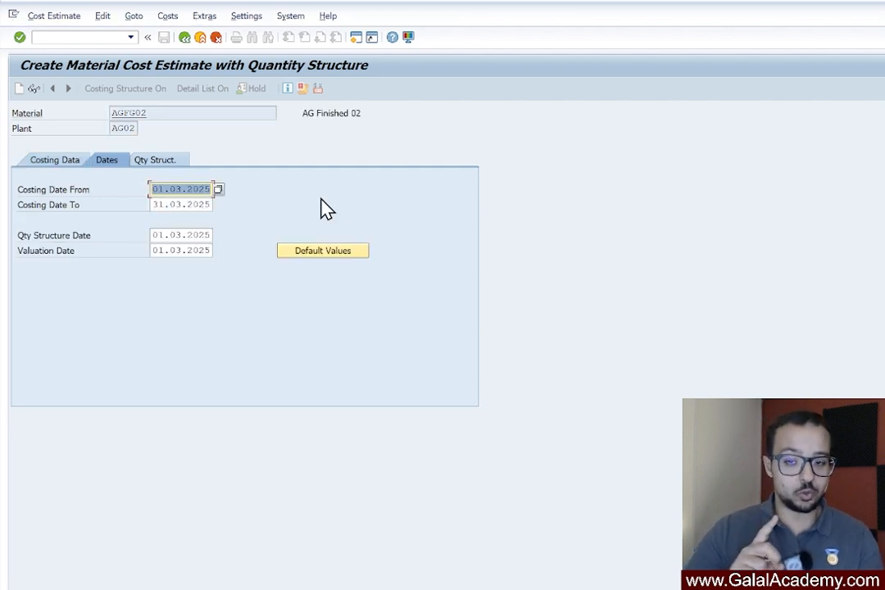
key("Return")
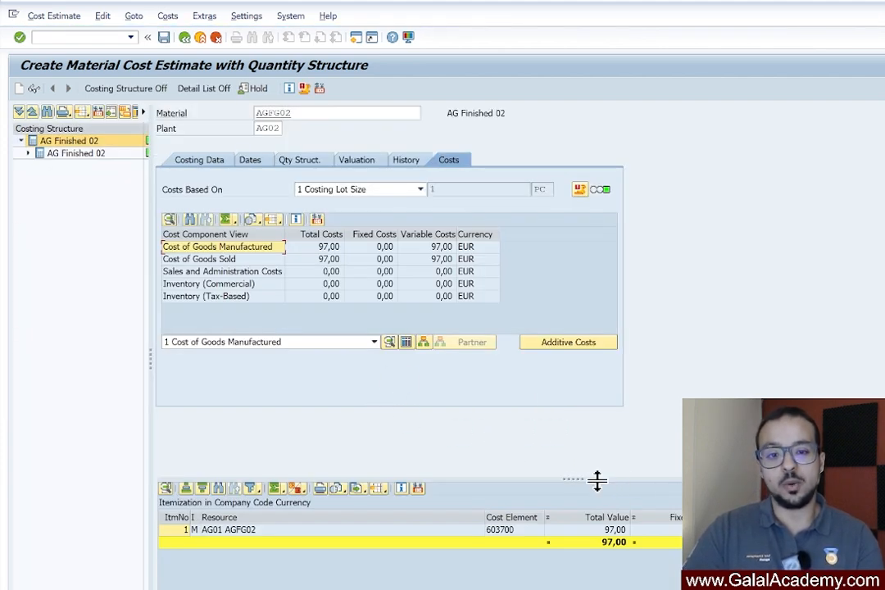
left_click_drag(596, 480, 579, 303)
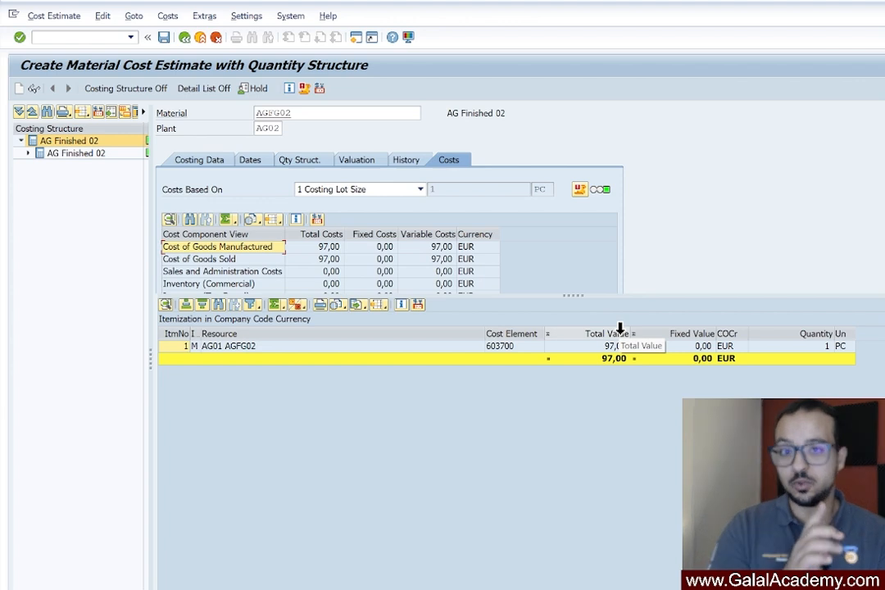
left_click_drag(568, 296, 576, 354)
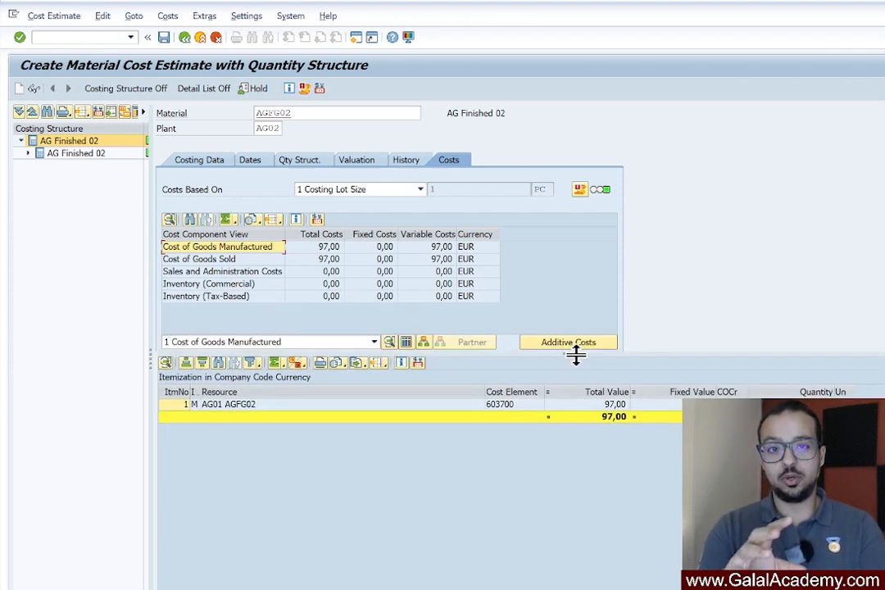
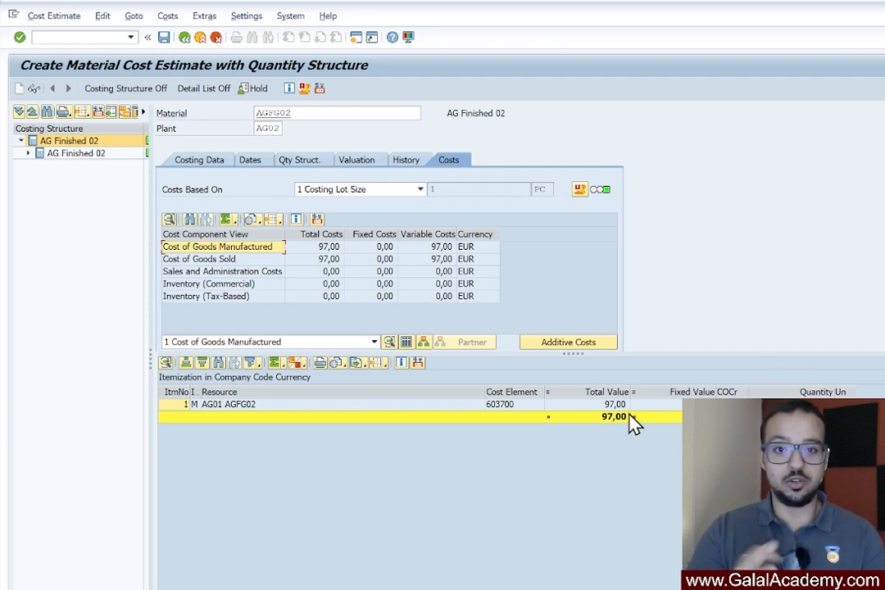
Check the transfer control in the costing data of the AGFG02 estimate and leave the estimate without saving
left_click(205, 168)
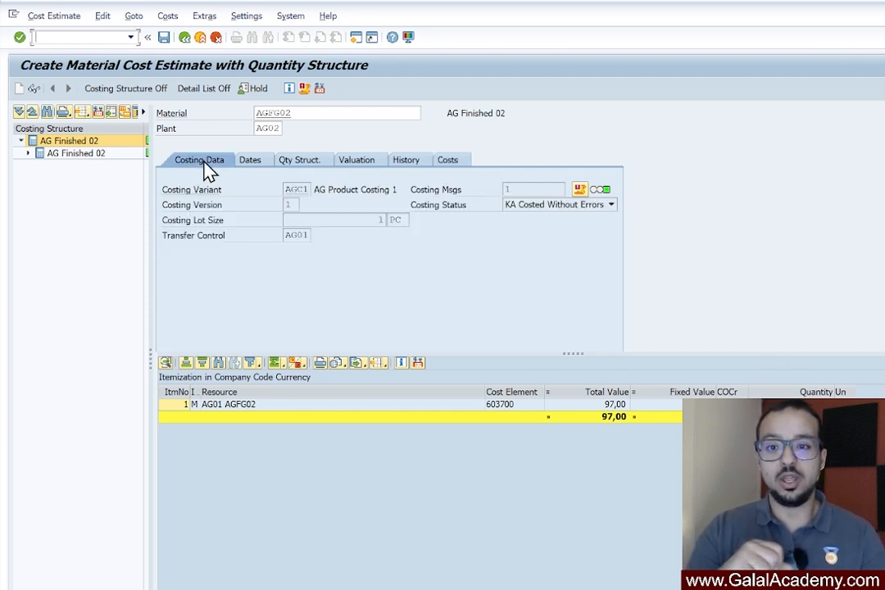
double_click(287, 236)
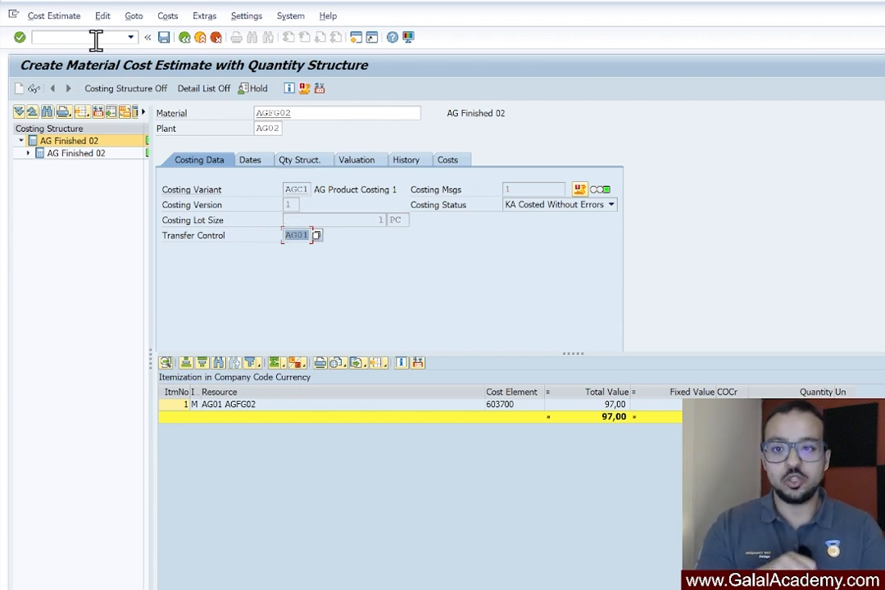
left_click(185, 37)
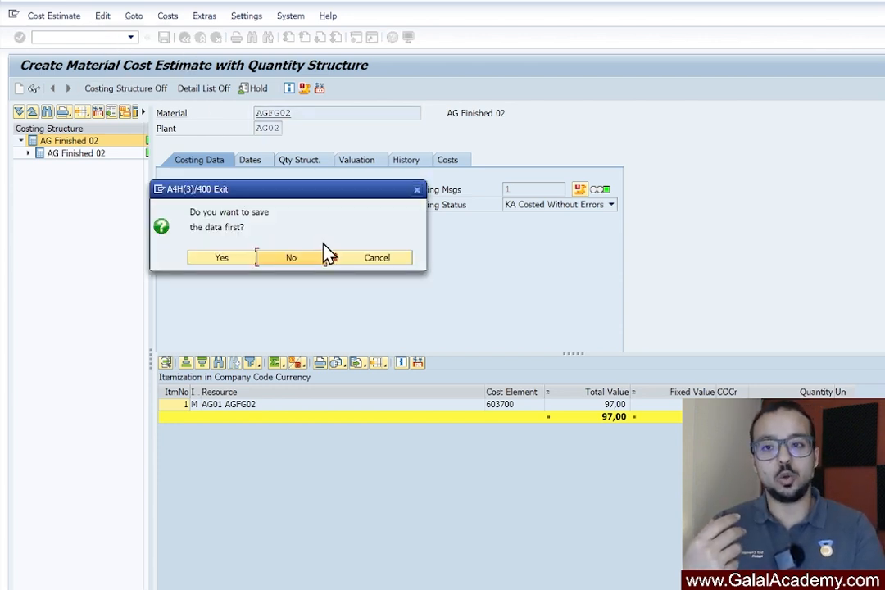
left_click(293, 264)
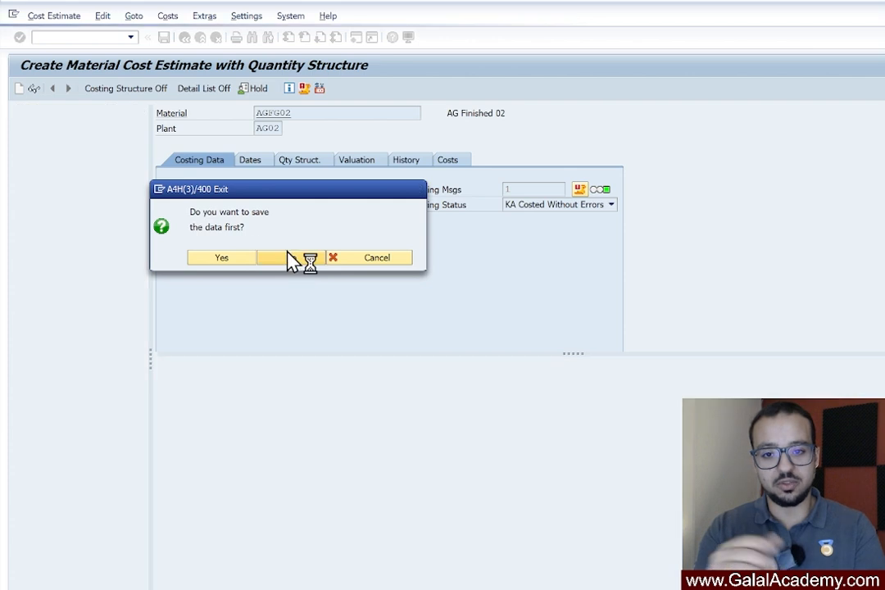
Open transaction CK74N to create additive costs for material AGFG02 in plant AG02
type("/nck74")
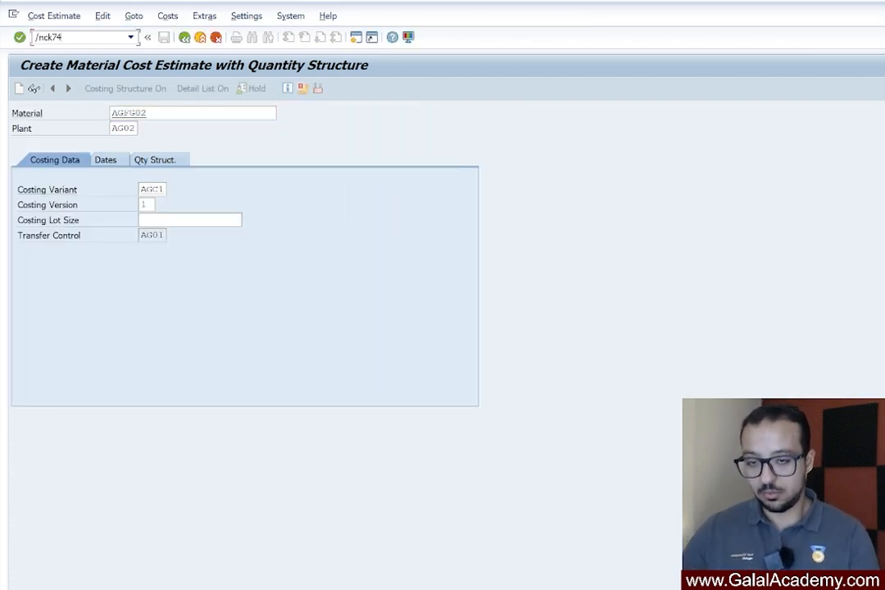
key("Return")
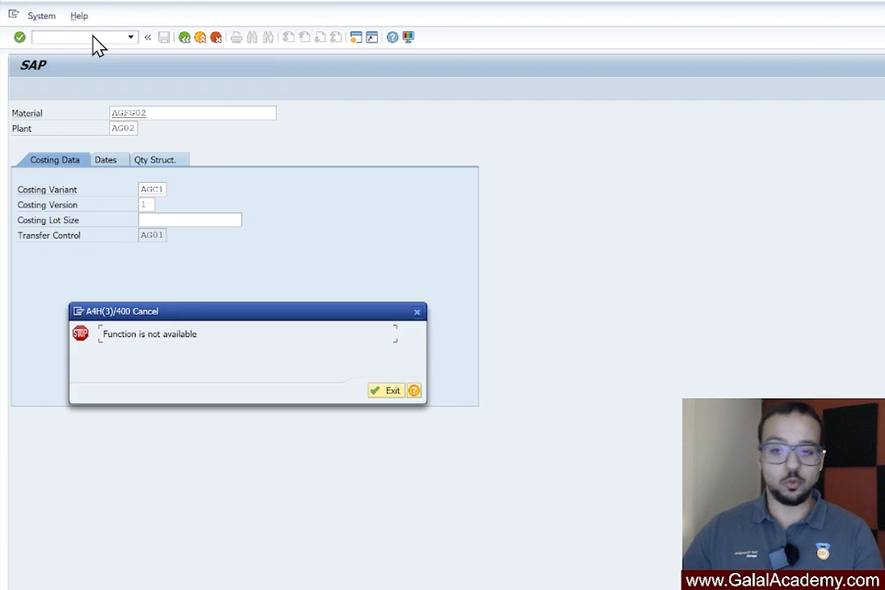
left_click(378, 392)
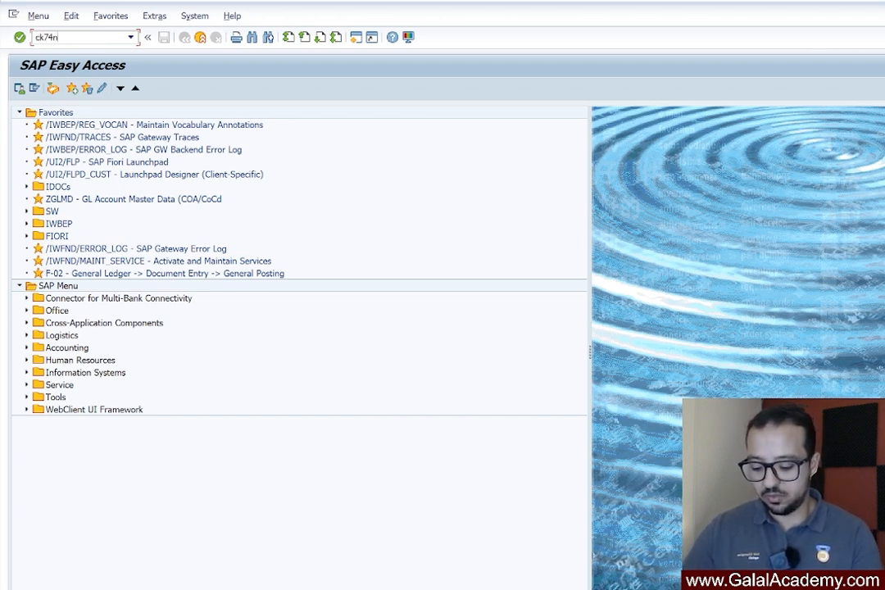
key("Return")
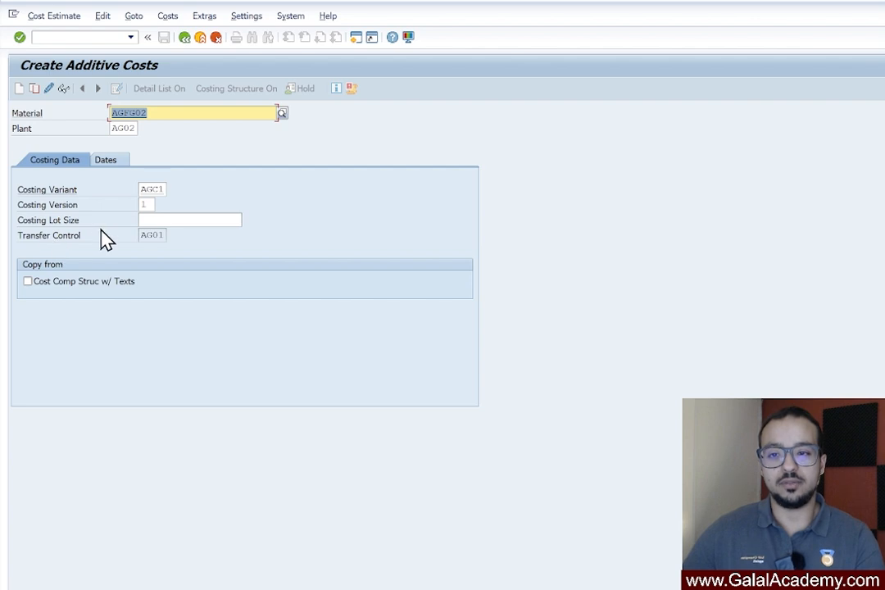
Copy the cost component structure with texts for costing dates 01.03.2025 to 31.12.9999 and accept the overlap with the existing cost estimate
left_click(28, 282)
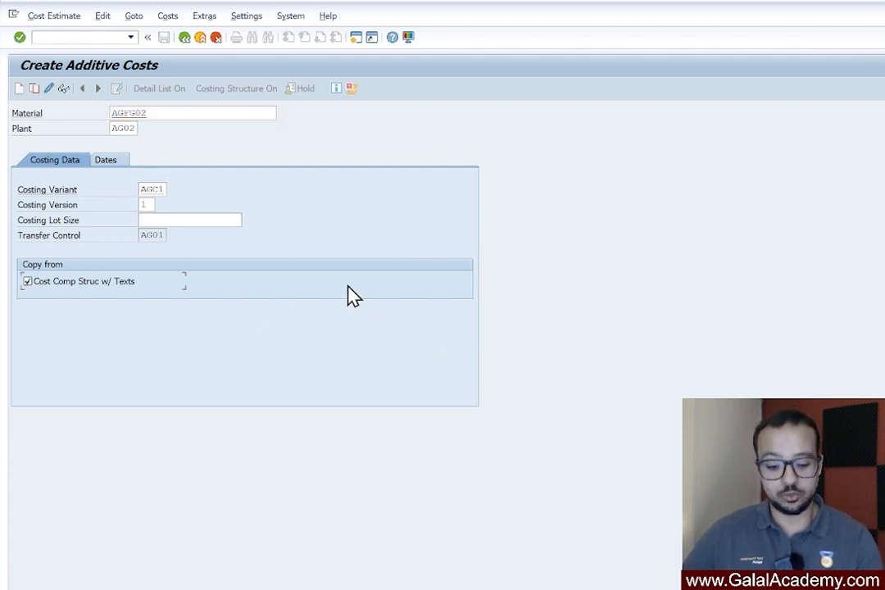
key("Return")
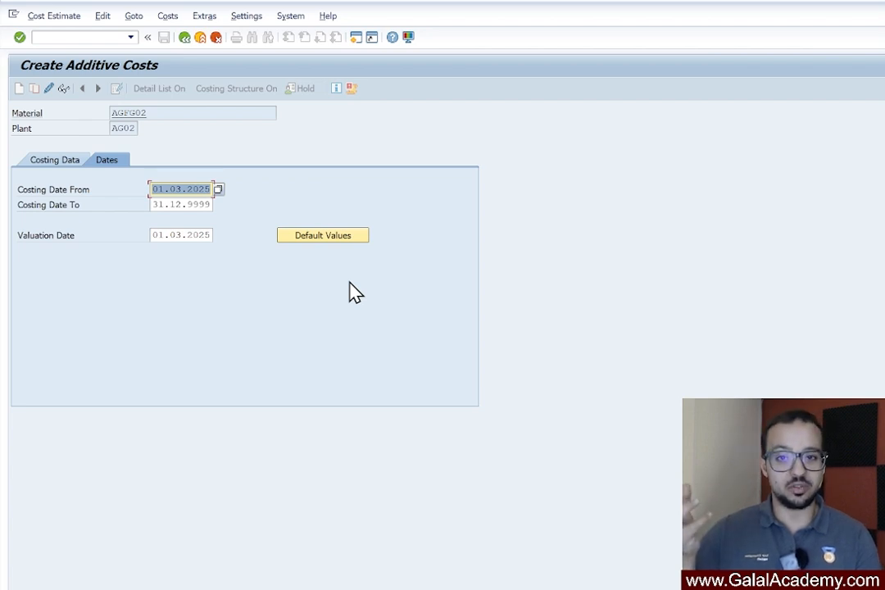
key("Return")
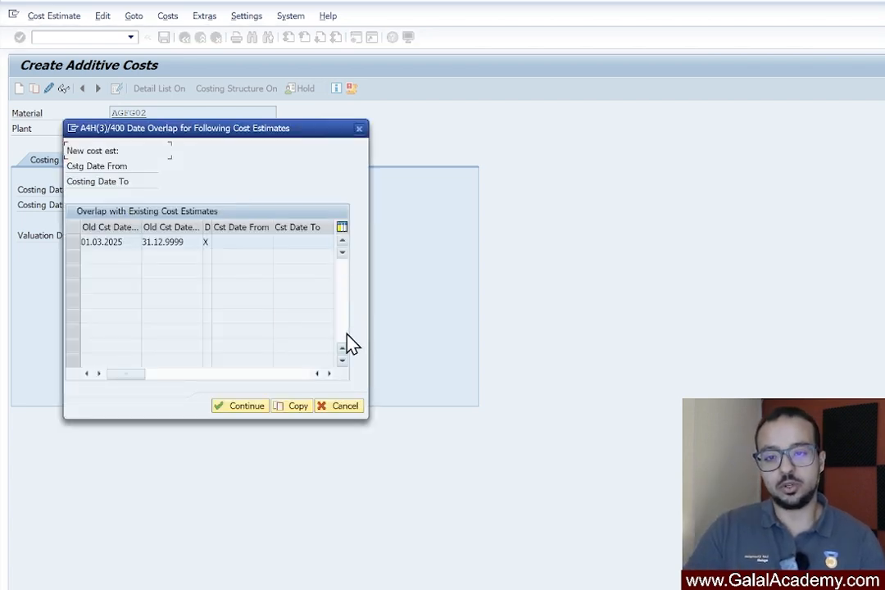
left_click(73, 242)
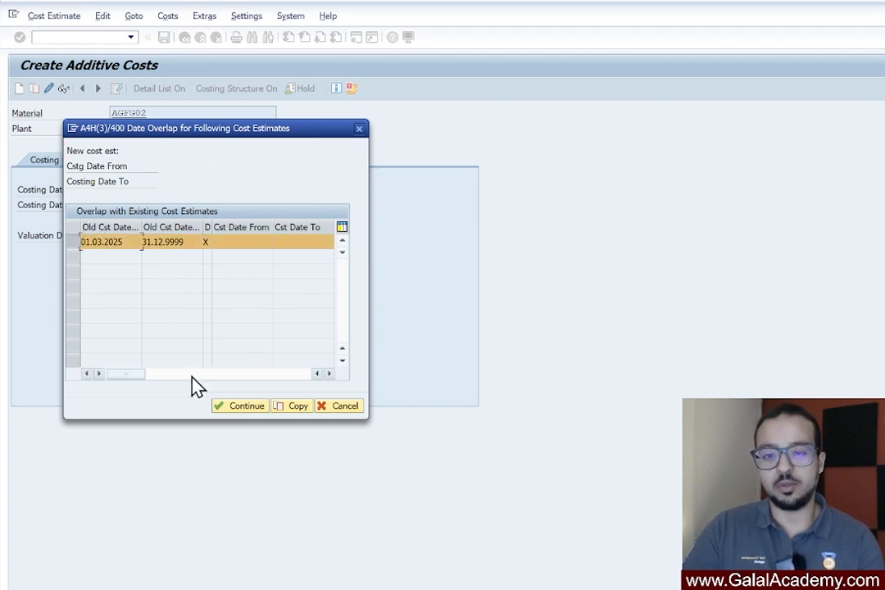
left_click(300, 408)
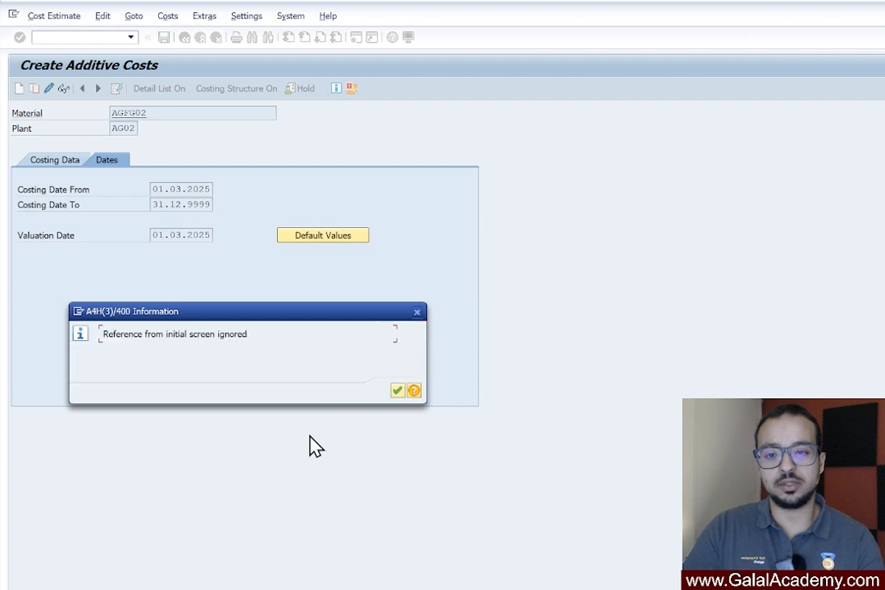
left_click(398, 392)
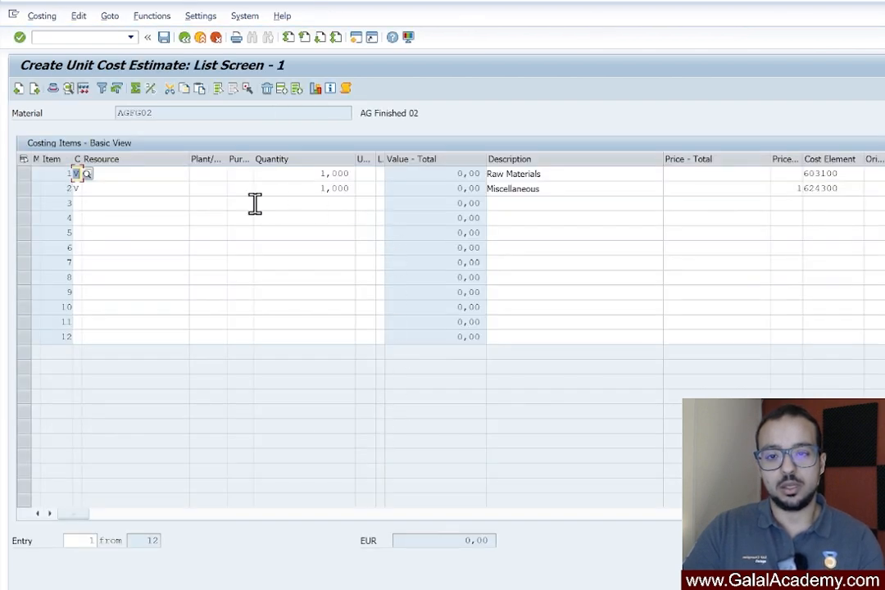
Set the total price of the Miscellaneous item in the unit cost estimate to 3,00
left_click(695, 174)
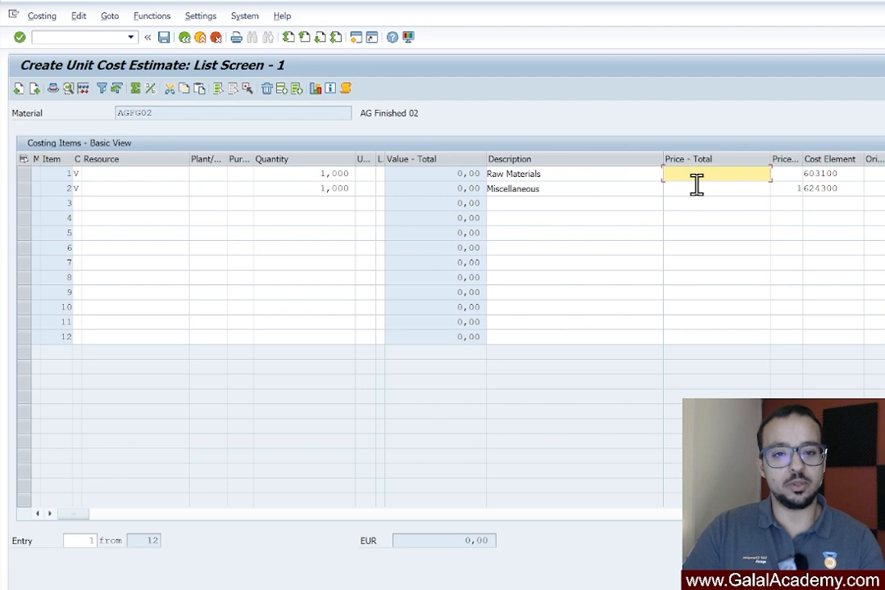
left_click(696, 188)
left_click(702, 172)
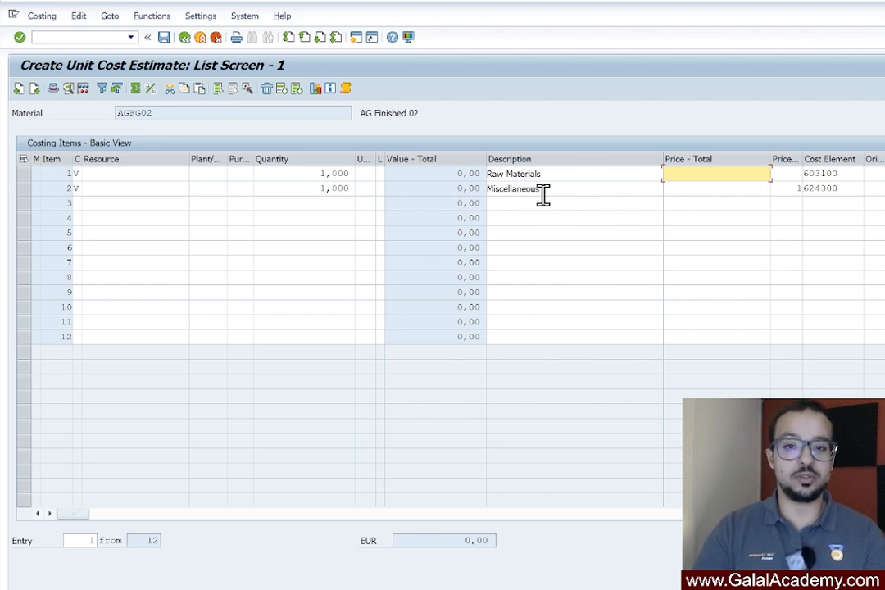
left_click(716, 190)
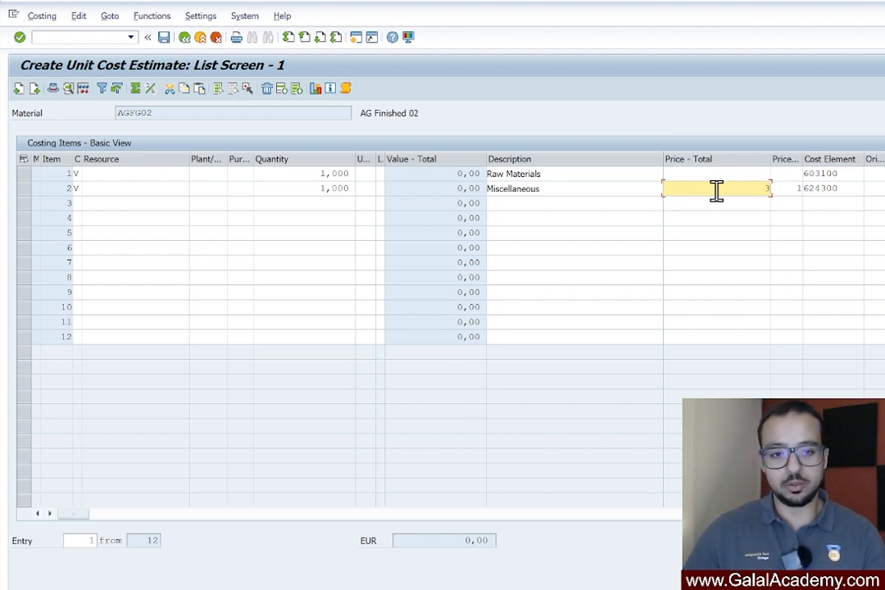
key("Return")
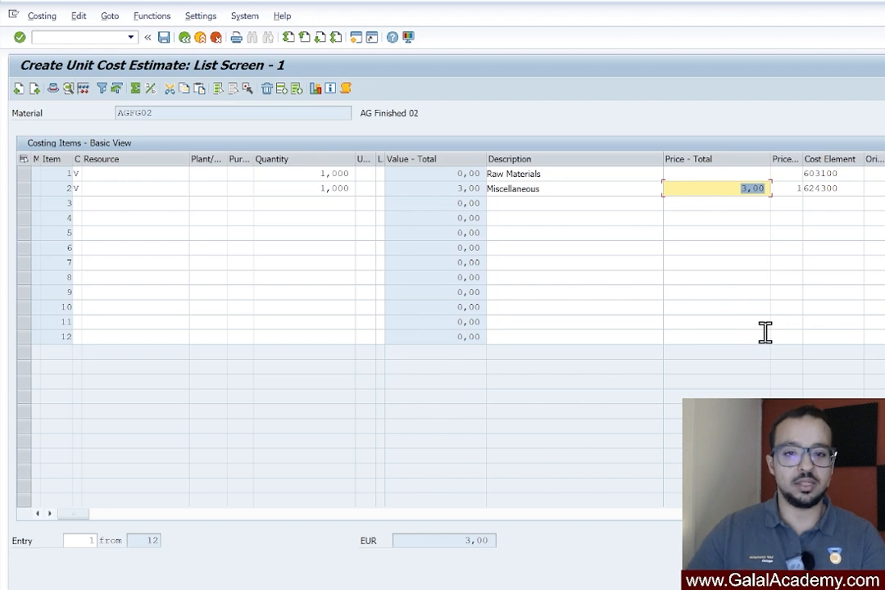
Save the unit cost estimate and the additive costs for AGFG02, and return to the initial additive costs screen
left_click(164, 37)
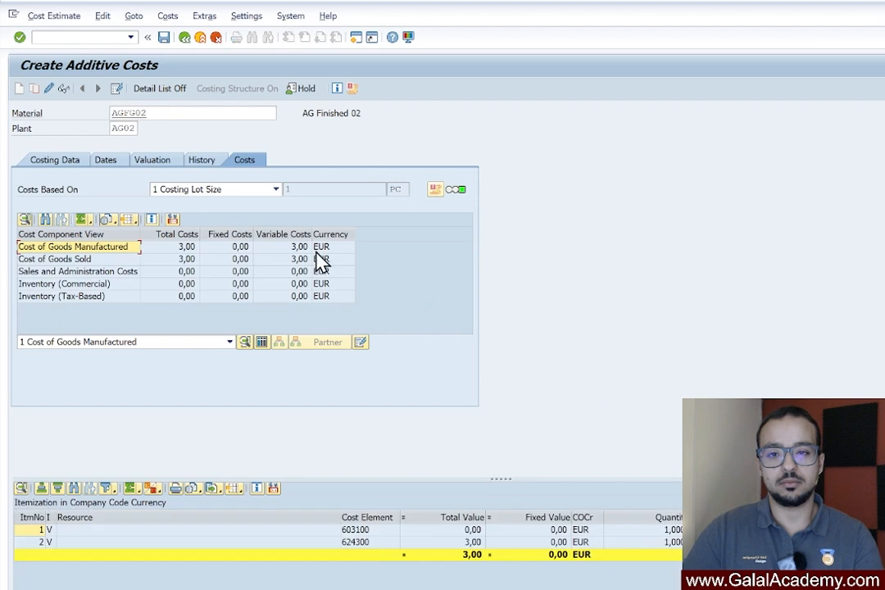
left_click(185, 39)
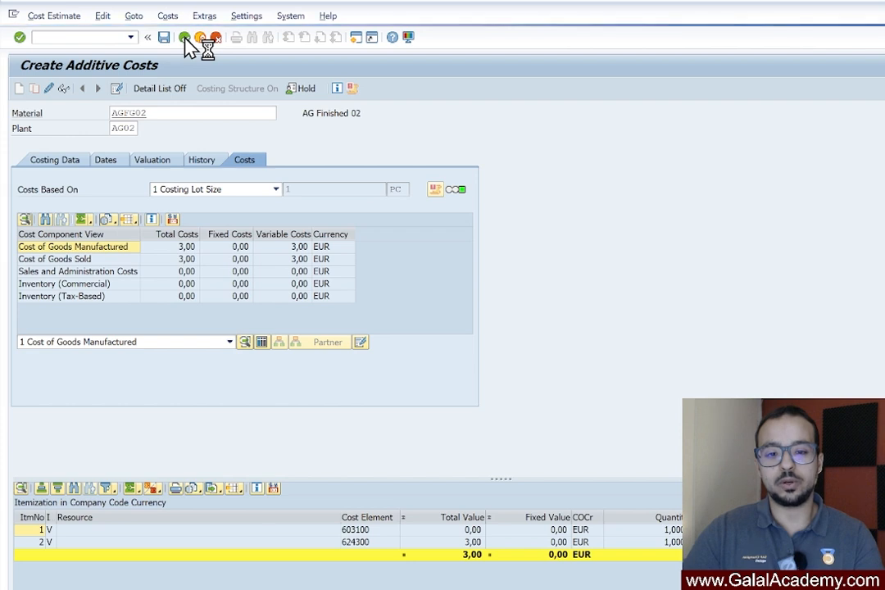
left_click(96, 39)
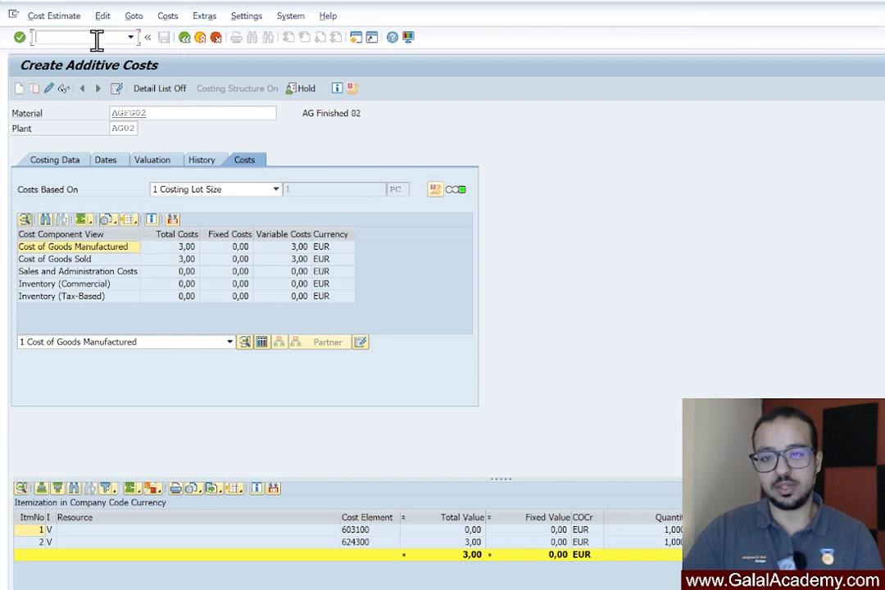
left_click(184, 38)
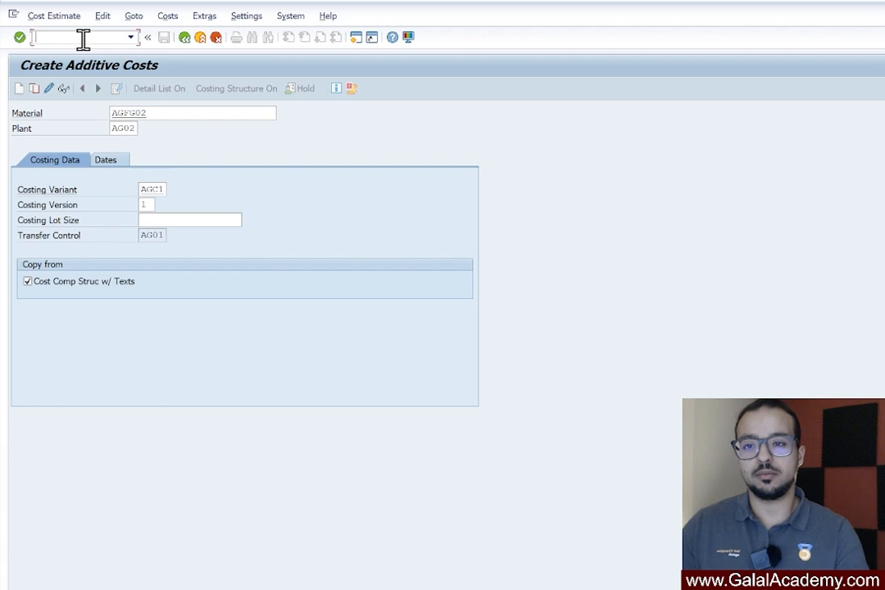
Run the CK11N cost estimate for AGFG02 in plant AG02 with costing dates 01.03.2025 to 31.03.2025 and enlarge the itemization area
type("/nck11n")
key("Return")
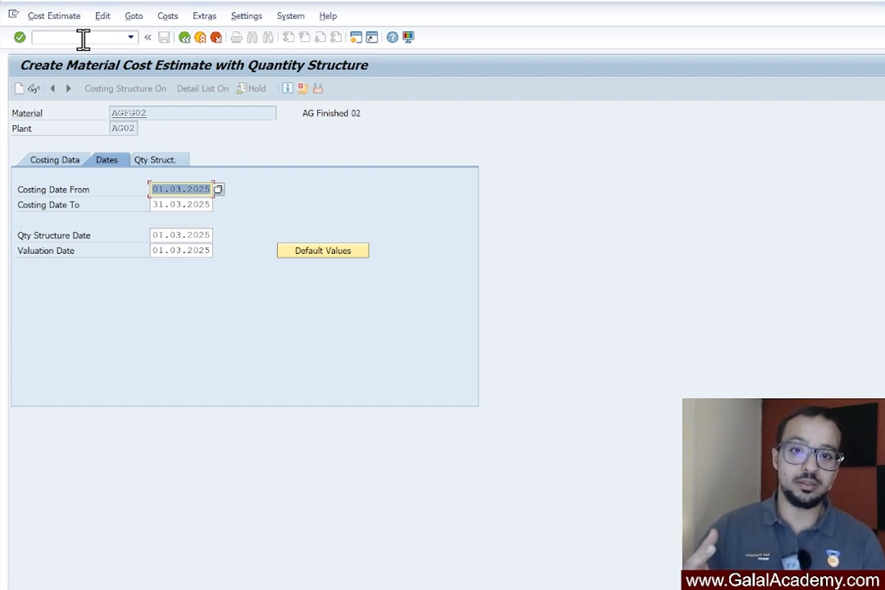
key("Return")
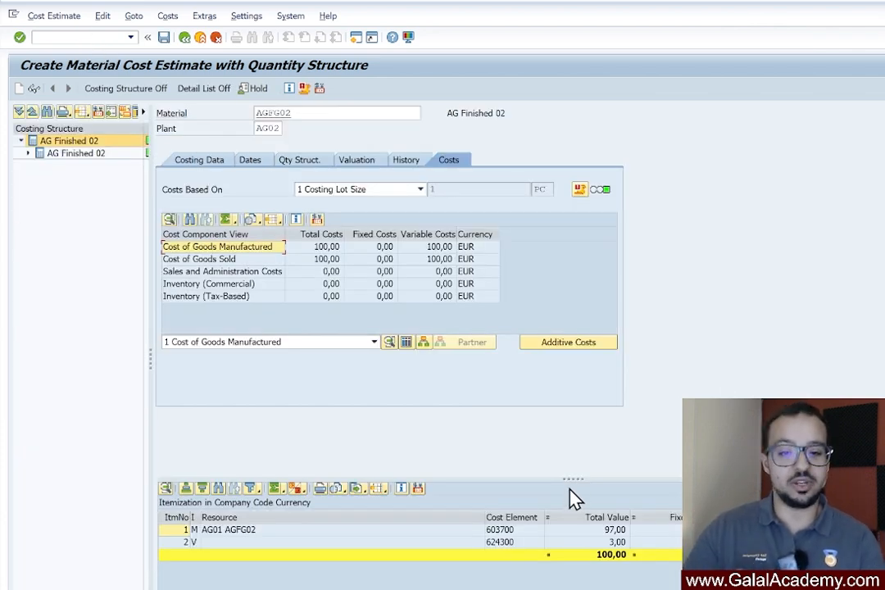
left_click_drag(567, 479, 539, 363)
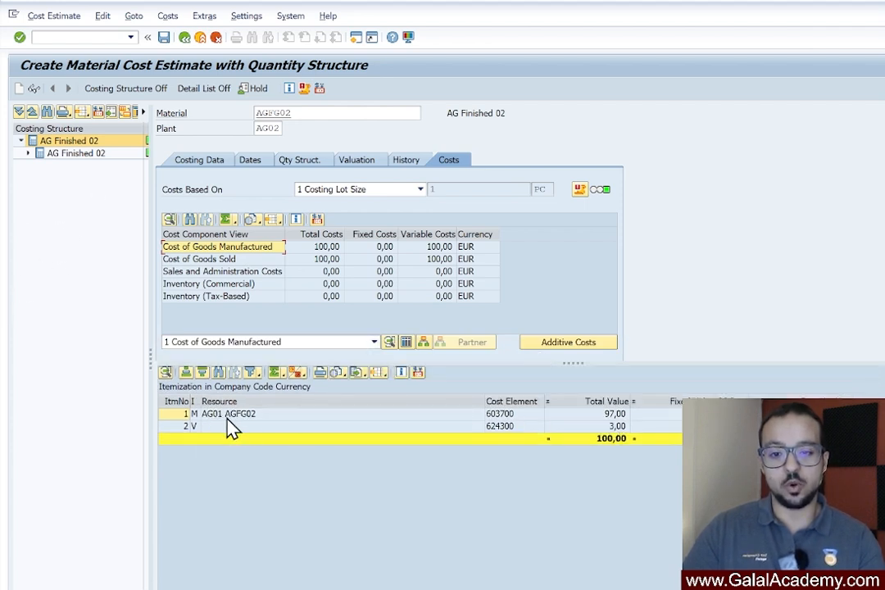
Examine the values of the material item and the additive cost item, and leave the cost estimate without saving
left_click(595, 416)
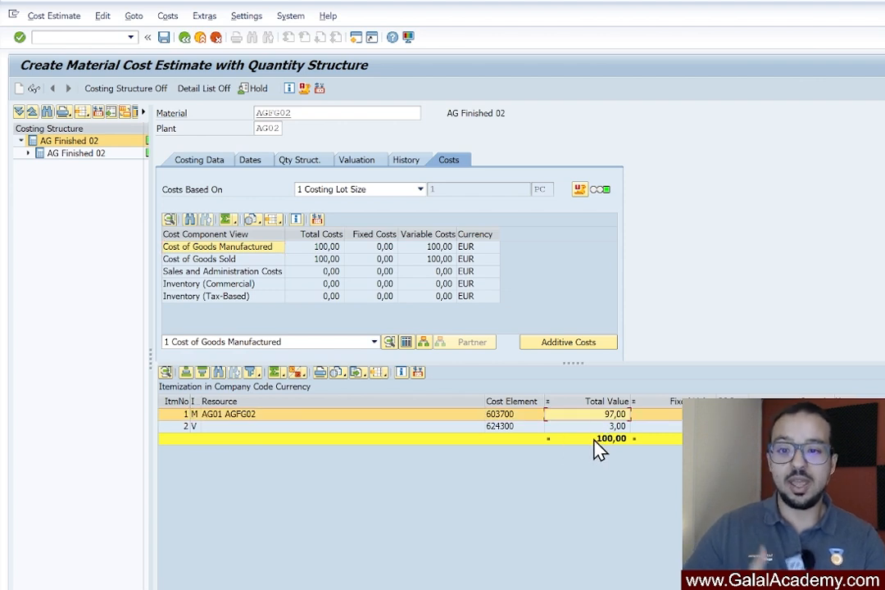
left_click(605, 427)
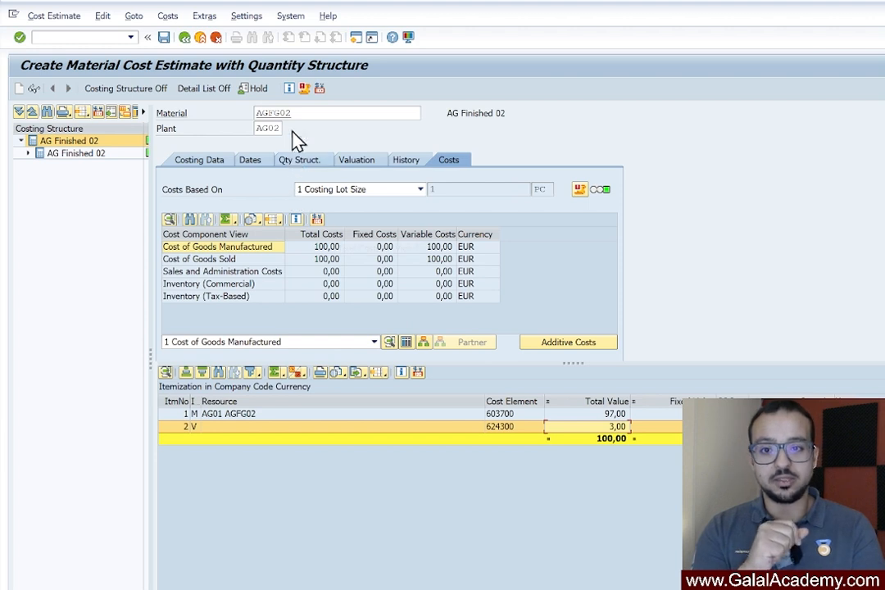
left_click(185, 38)
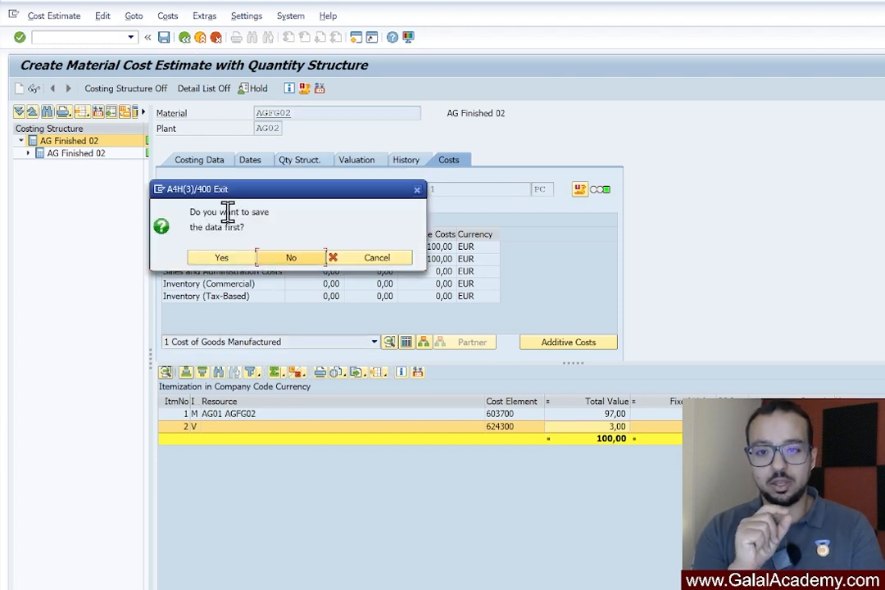
left_click(305, 261)
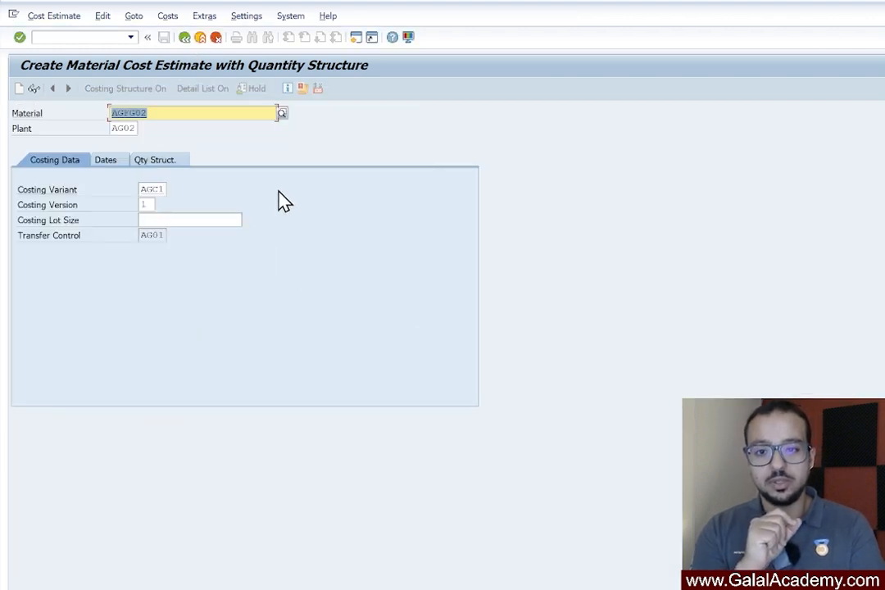
Examine the additive costs settings of costing variant AGC1, including the stock transfer option and the available choices for additive cost components
double_click(150, 190)
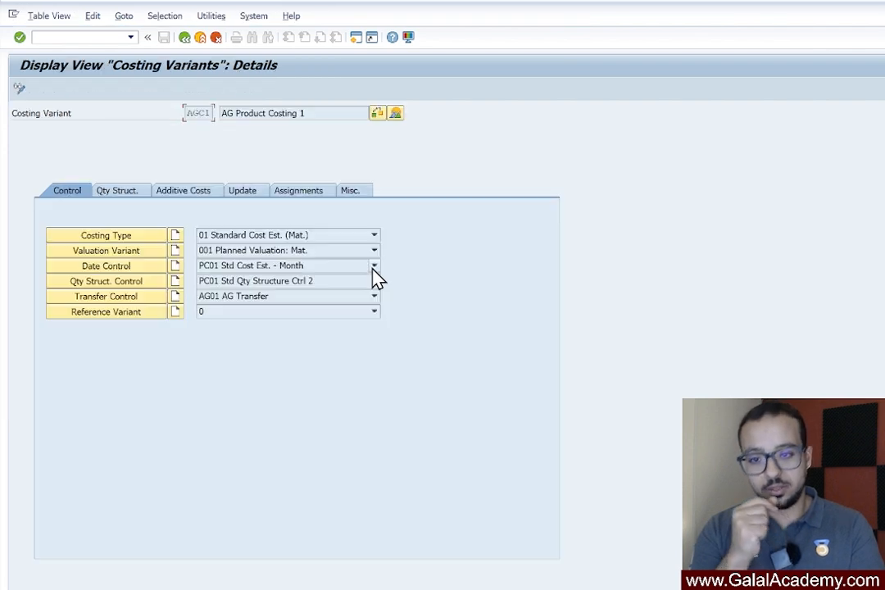
left_click(188, 193)
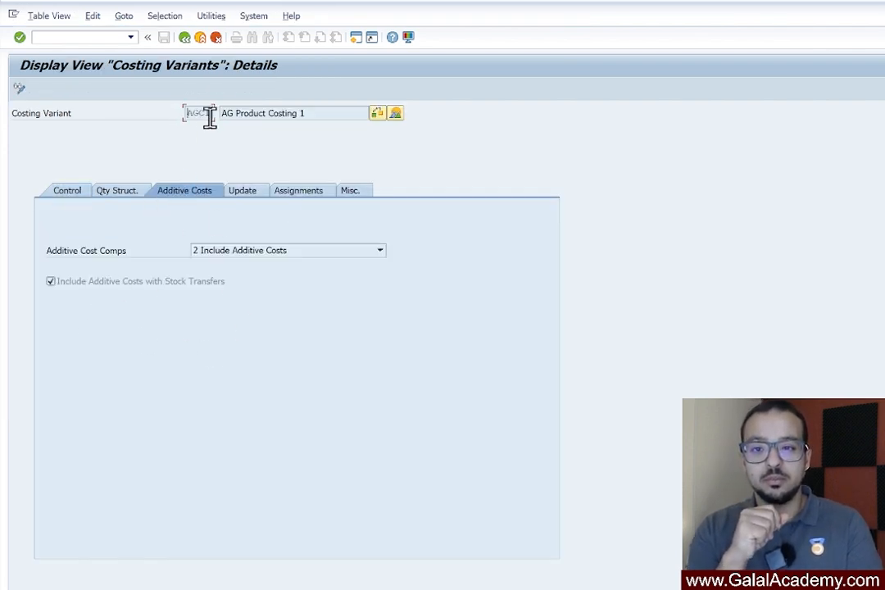
left_click(100, 285)
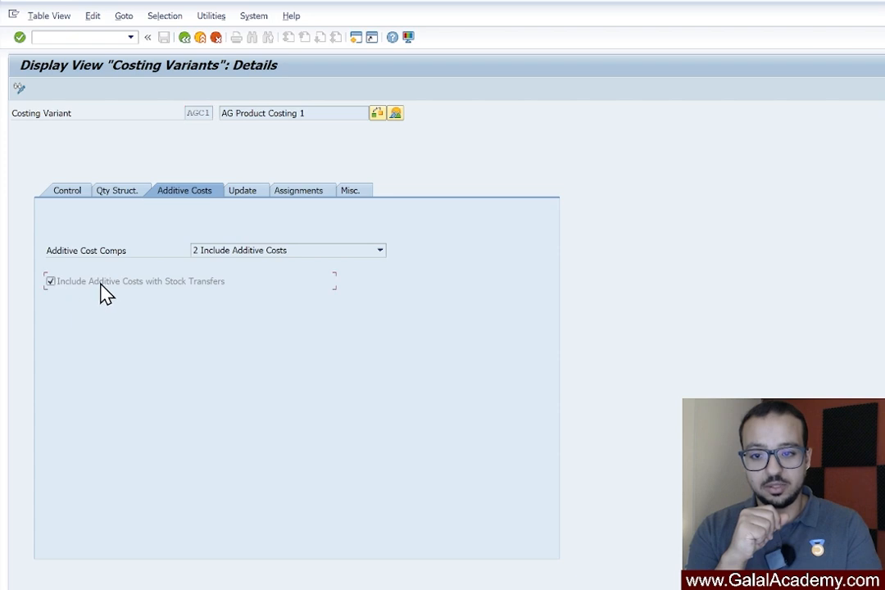
left_click(49, 280)
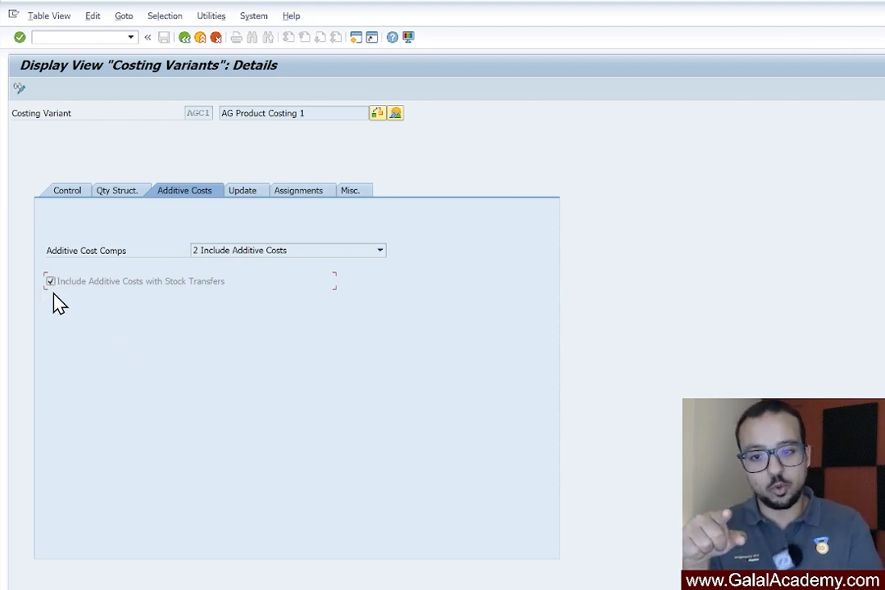
left_click(251, 254)
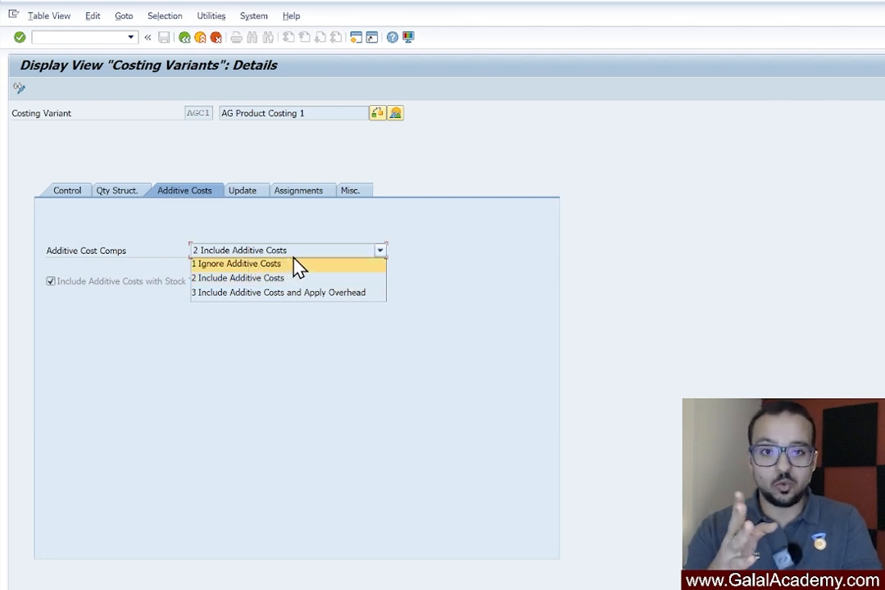
left_click(297, 278)
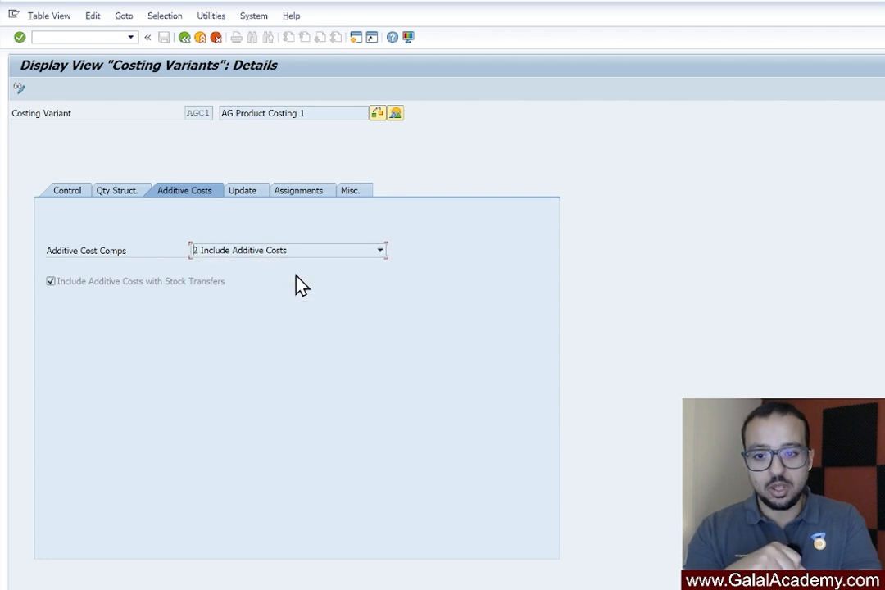
left_click(331, 250)
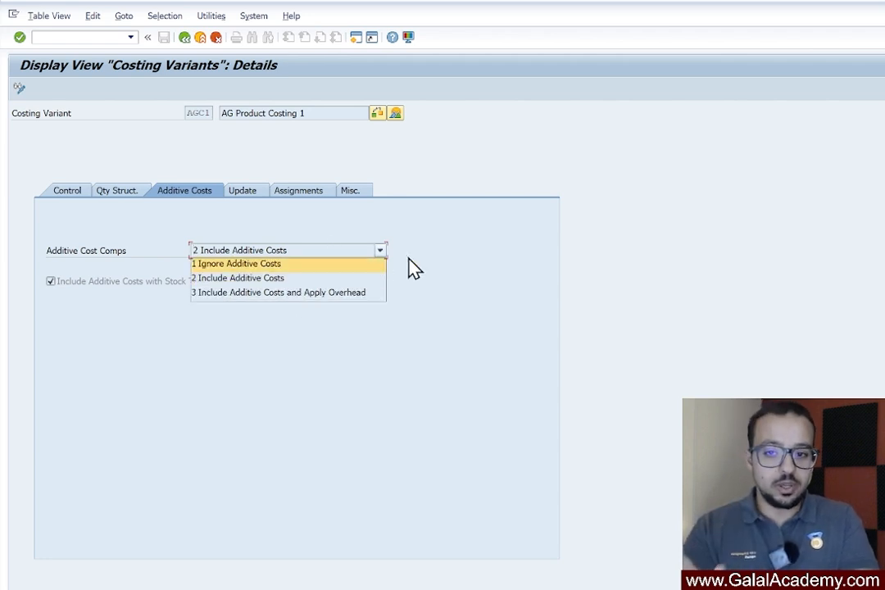
left_click(413, 269)
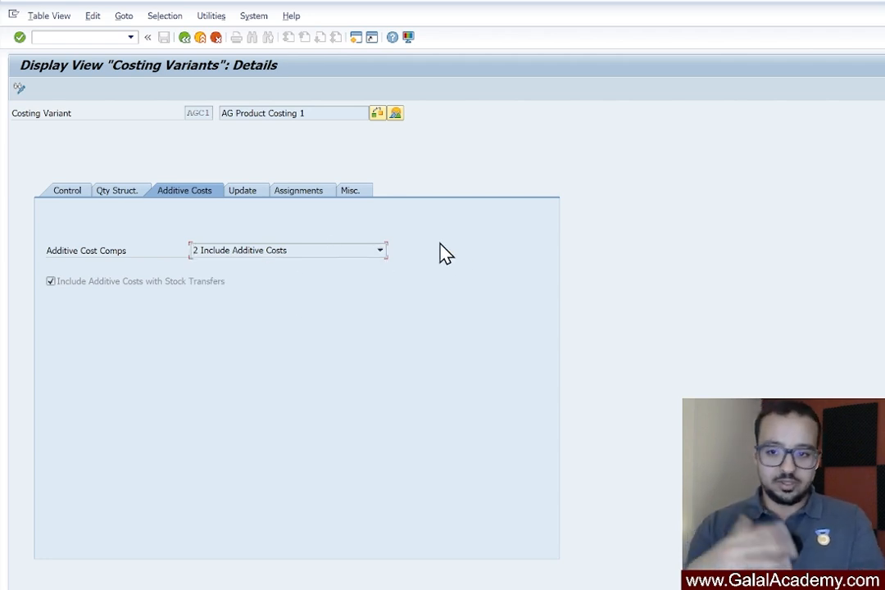